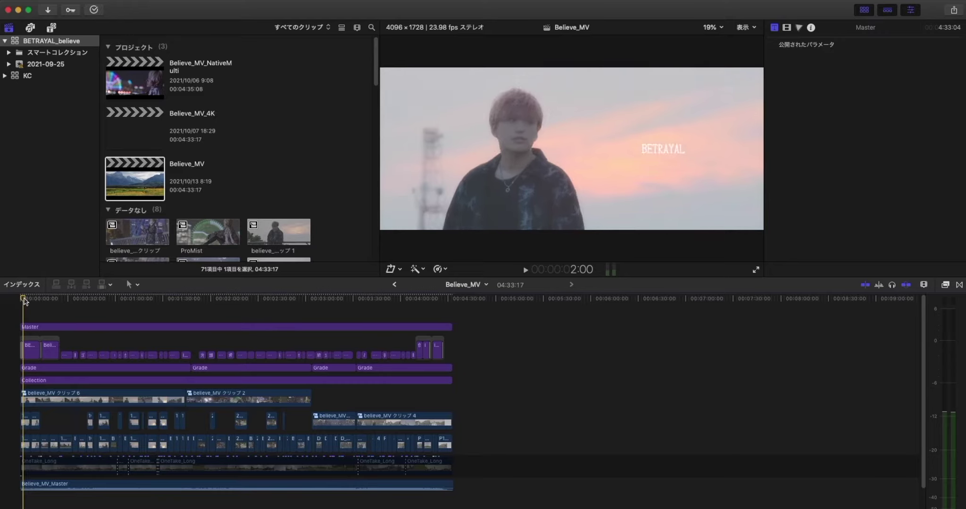
# - Play the opening of the Believe_MV timeline and return the playhead to the start
pyautogui.press('space')
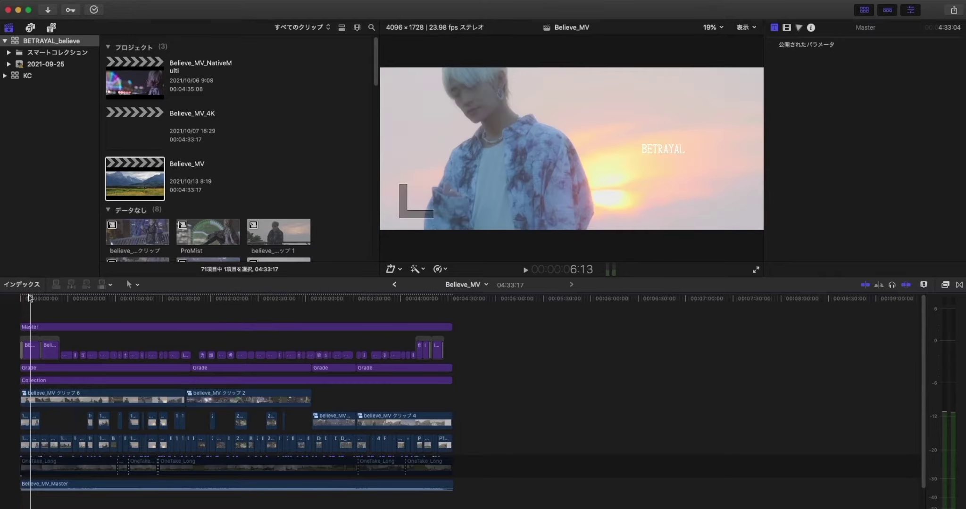
pyautogui.moveTo(31, 301); pyautogui.dragTo(9, 301)
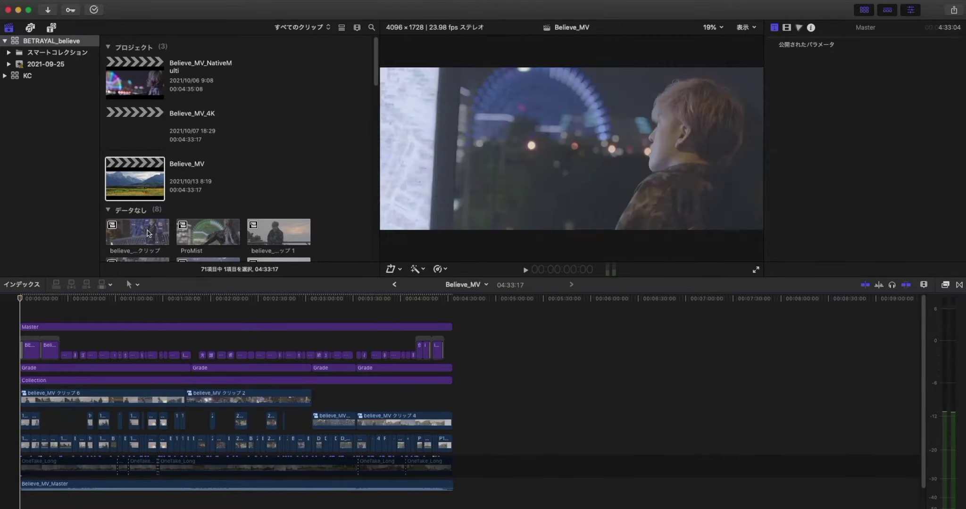
pyautogui.scroll(-2, 148, 232)
pyautogui.scroll(2, 148, 232)
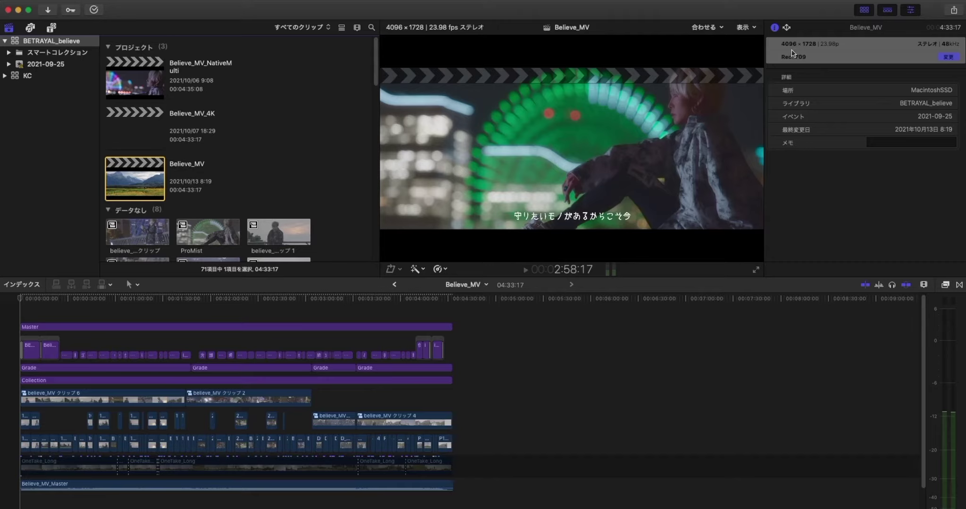
pyautogui.moveTo(338, 298); pyautogui.dragTo(2, 295)
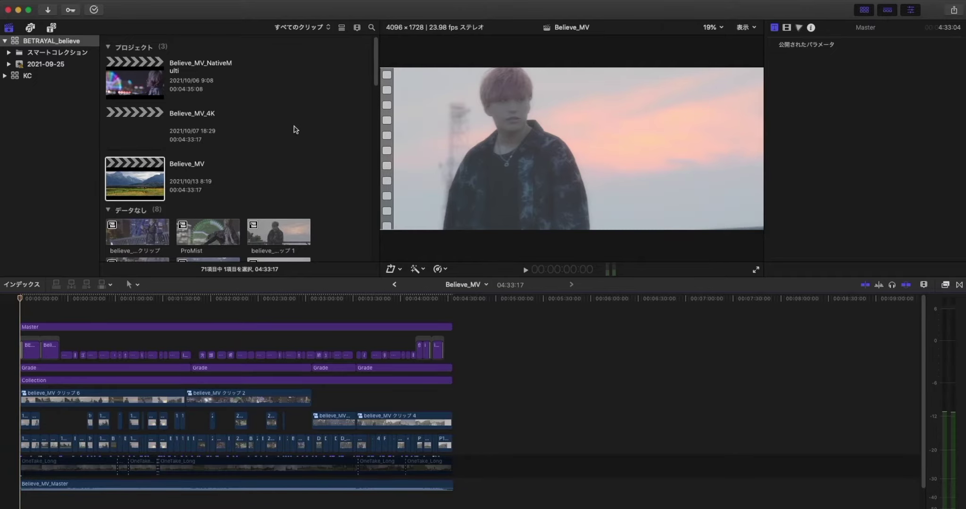
# - Enlarge the clip thumbnails in the browser for viewing the QuickTime movies
pyautogui.scroll(-5, 295, 130)
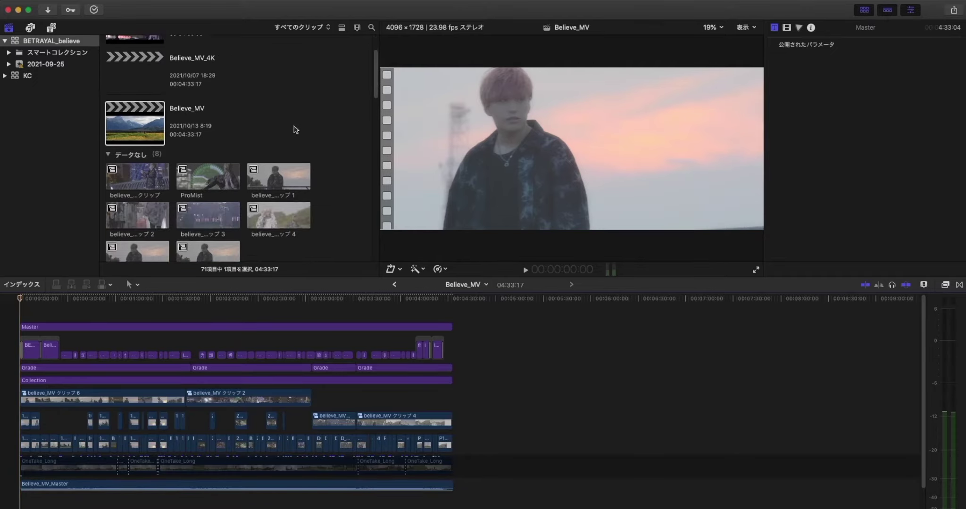
pyautogui.scroll(-6, 296, 129)
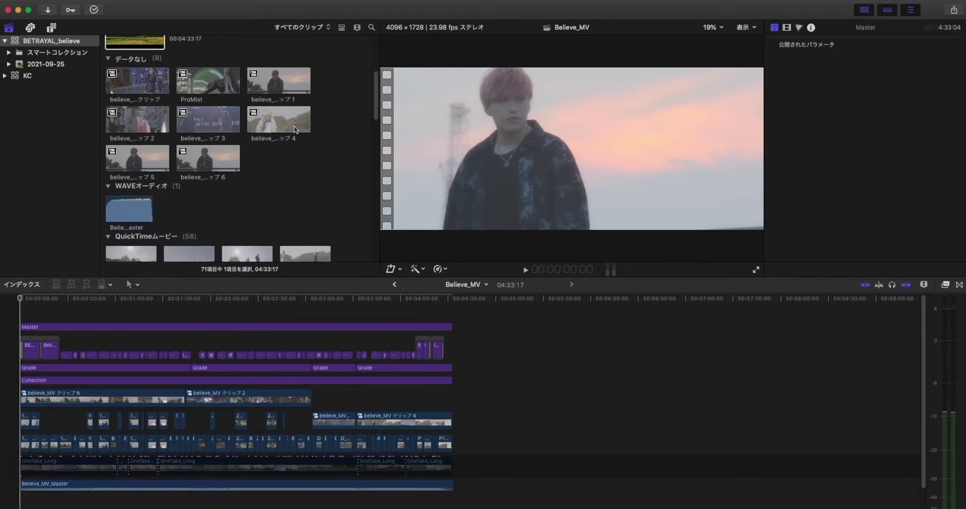
pyautogui.scroll(-1, 295, 129)
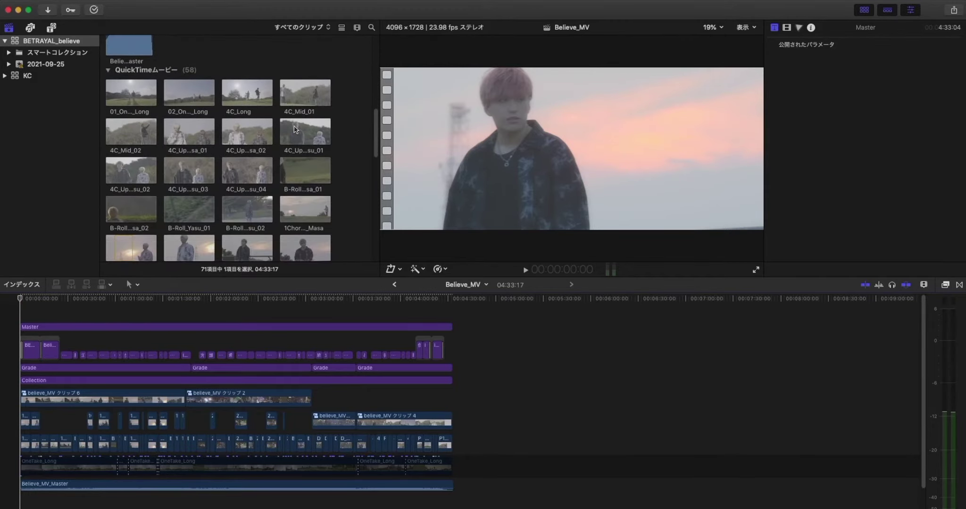
pyautogui.click(358, 30)
pyautogui.moveTo(334, 53); pyautogui.dragTo(358, 54)
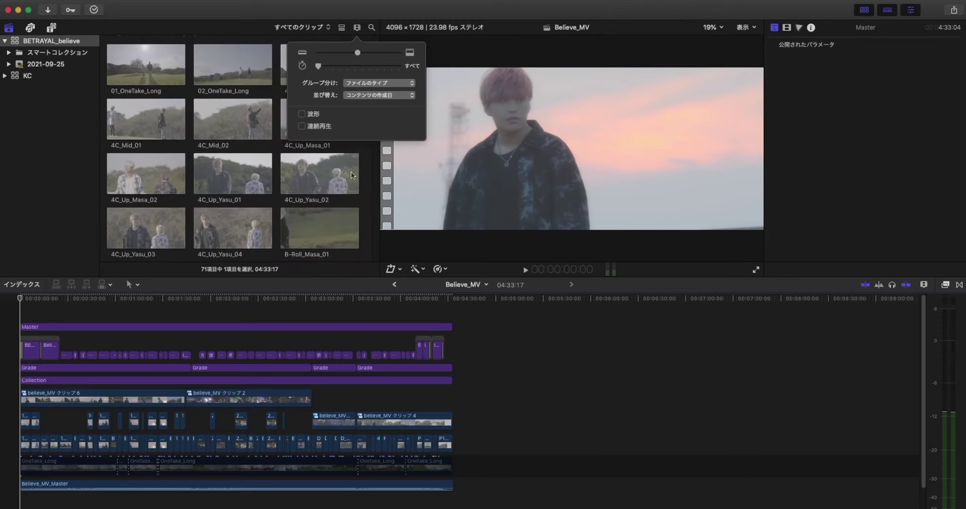
pyautogui.click(364, 173)
pyautogui.scroll(2, 364, 173)
pyautogui.scroll(-3, 364, 173)
pyautogui.scroll(1, 365, 173)
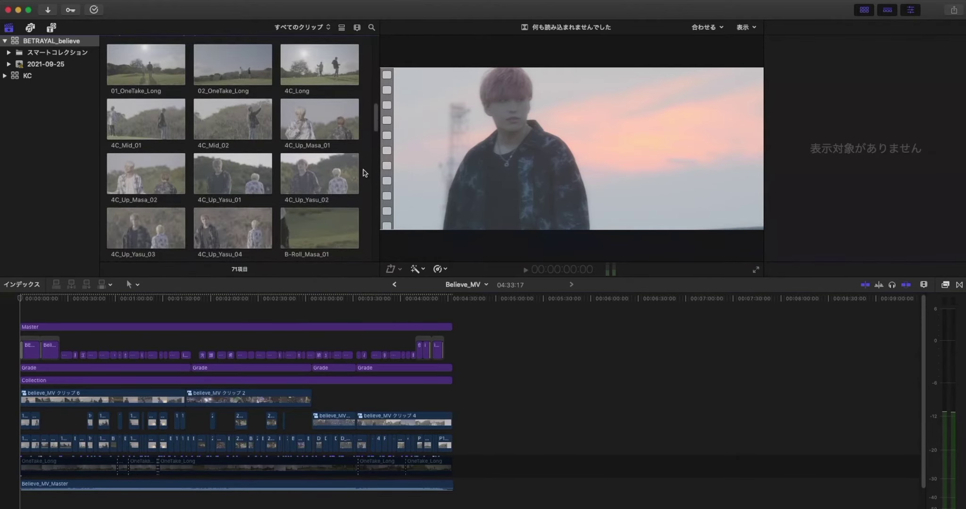
# - Select the 01_OneTake_Long clip and skim through the one-take long shots in the browser
pyautogui.click(142, 60)
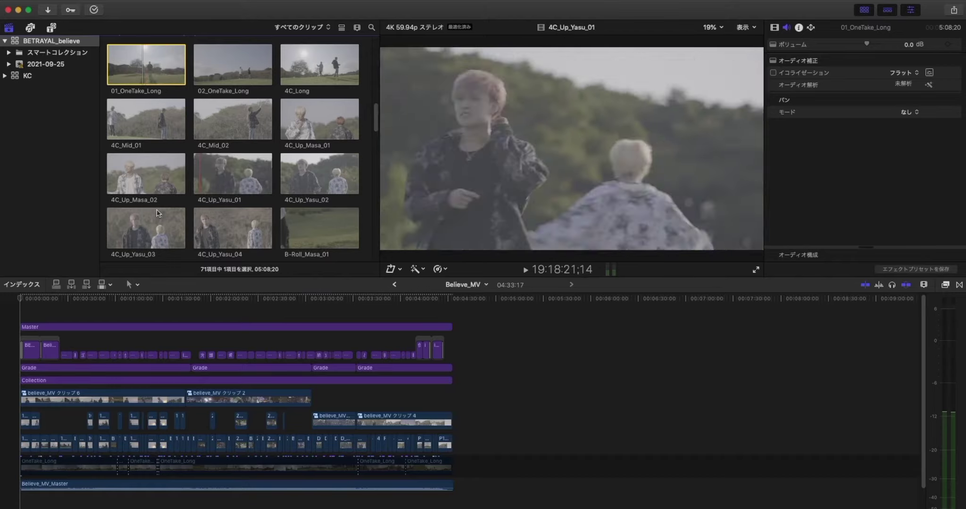
pyautogui.click(4, 458)
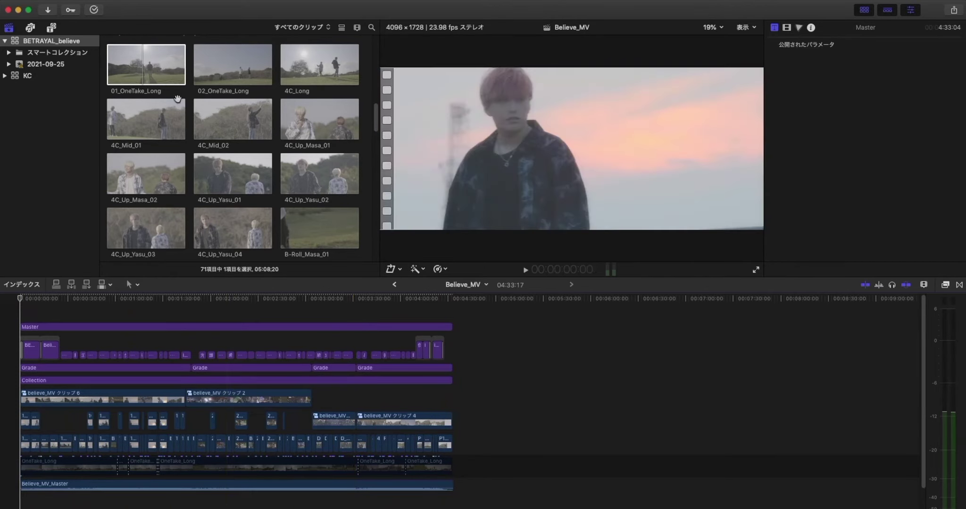
pyautogui.click(176, 52)
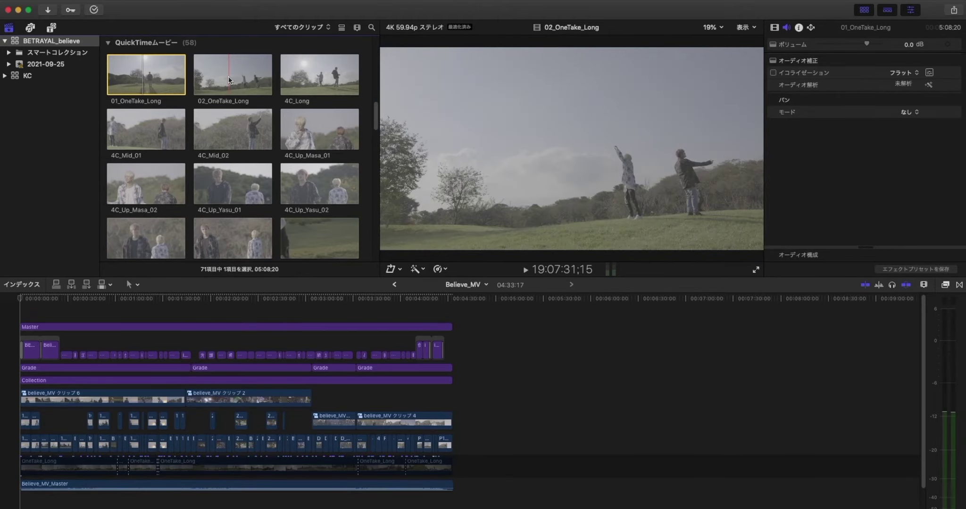
pyautogui.scroll(2, 228, 81)
pyautogui.scroll(-4, 253, 150)
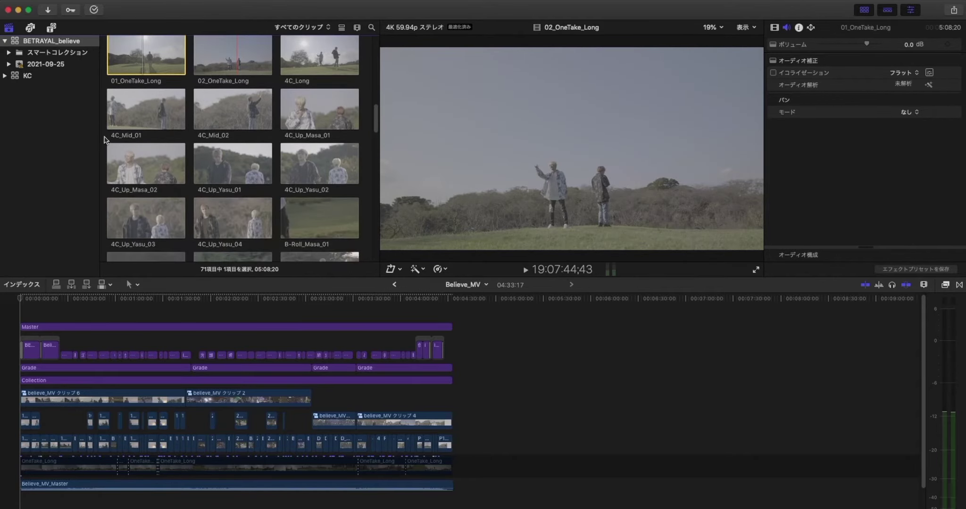
pyautogui.scroll(1, 327, 132)
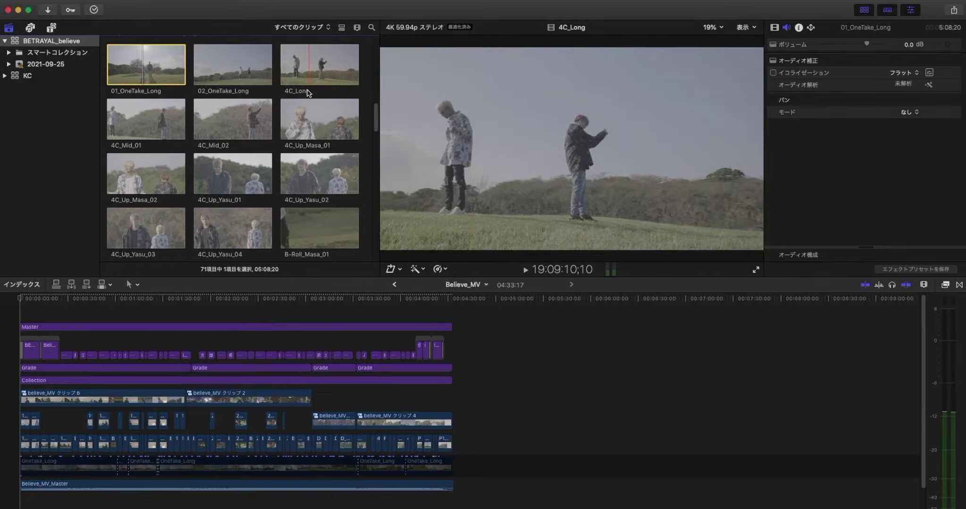
# - Look through the remaining QuickTime footage, from the 4C and B-Roll clips to the 1Chorus, 2Chorus and D shots
pyautogui.scroll(-5, 304, 123)
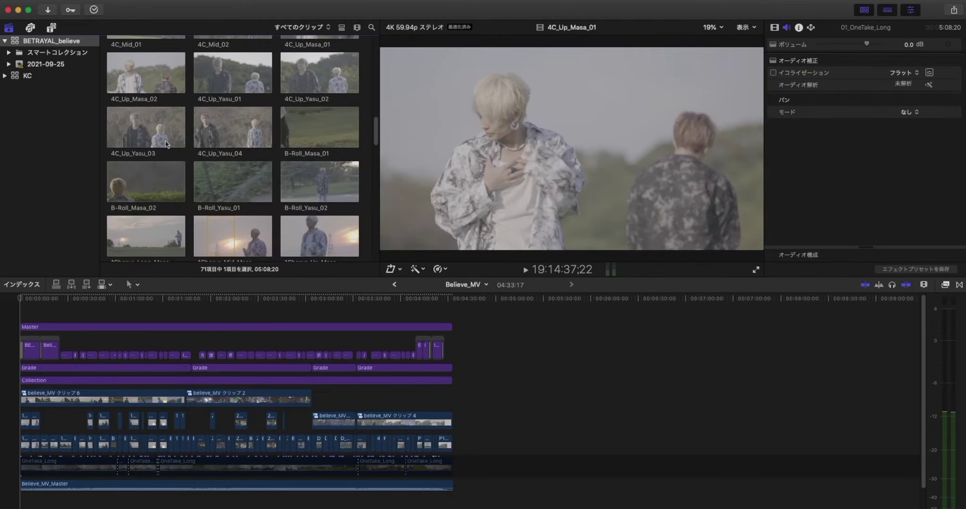
pyautogui.scroll(-2, 264, 141)
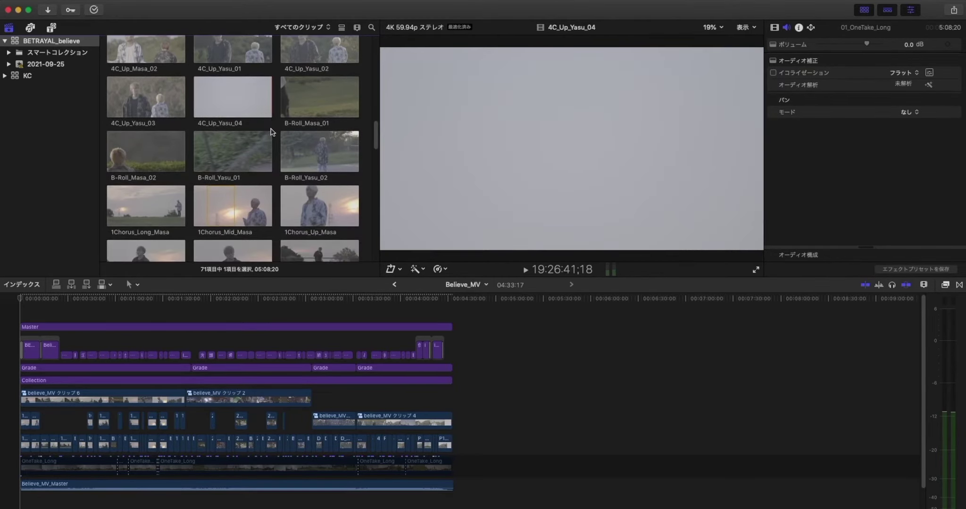
pyautogui.scroll(-1, 310, 126)
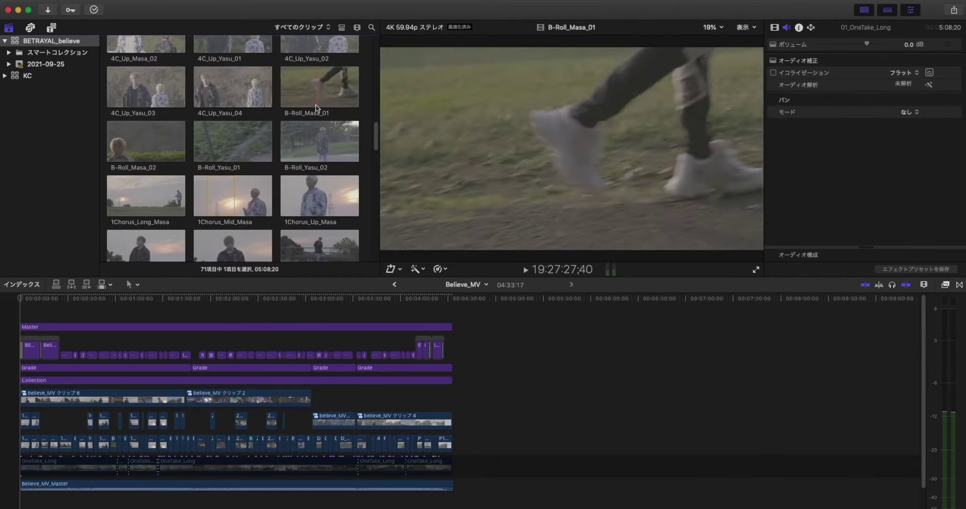
pyautogui.scroll(-3, 214, 152)
pyautogui.scroll(-2, 213, 153)
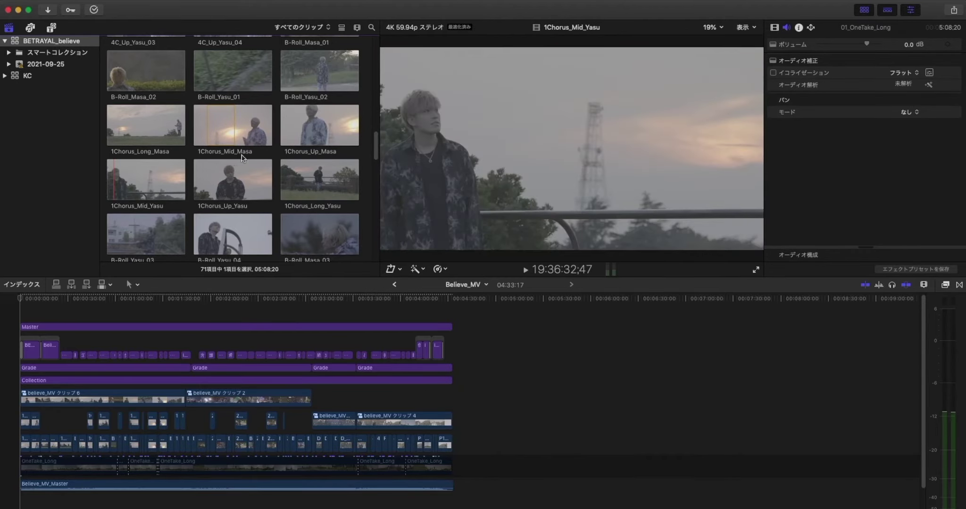
pyautogui.scroll(-3, 328, 156)
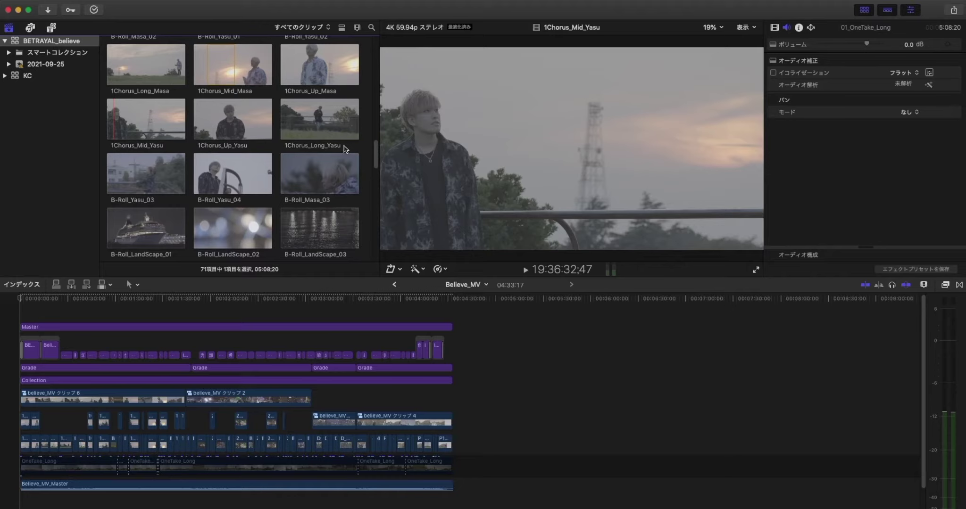
pyautogui.scroll(-3, 181, 155)
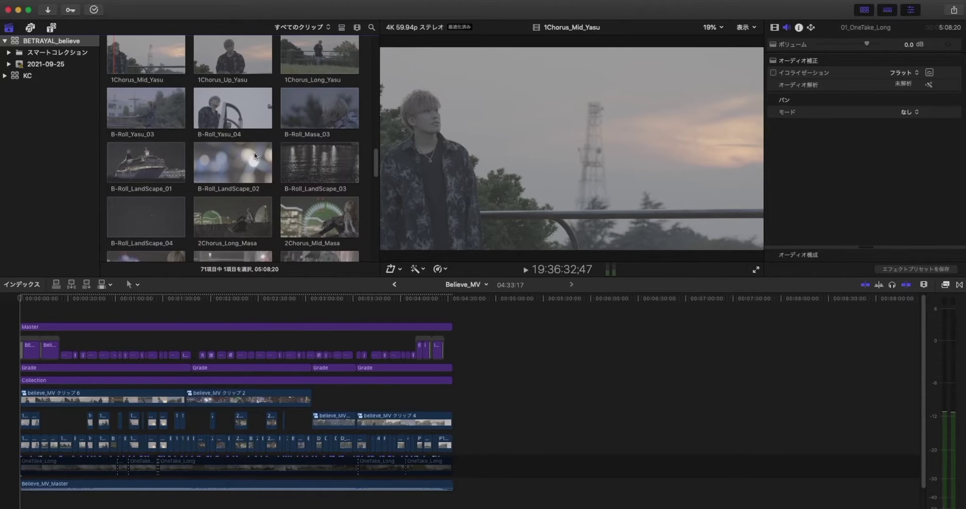
pyautogui.scroll(-4, 243, 161)
pyautogui.scroll(-2, 143, 198)
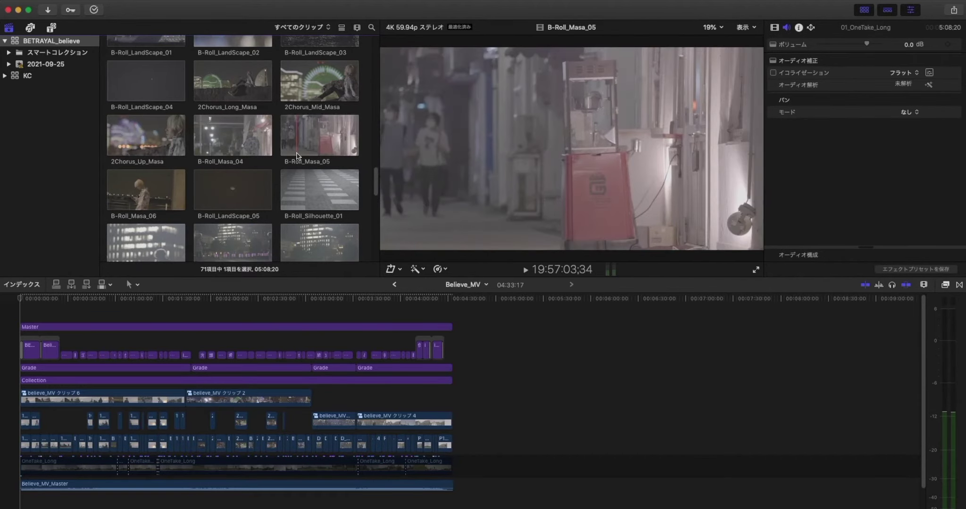
pyautogui.scroll(-4, 217, 182)
pyautogui.scroll(-4, 218, 182)
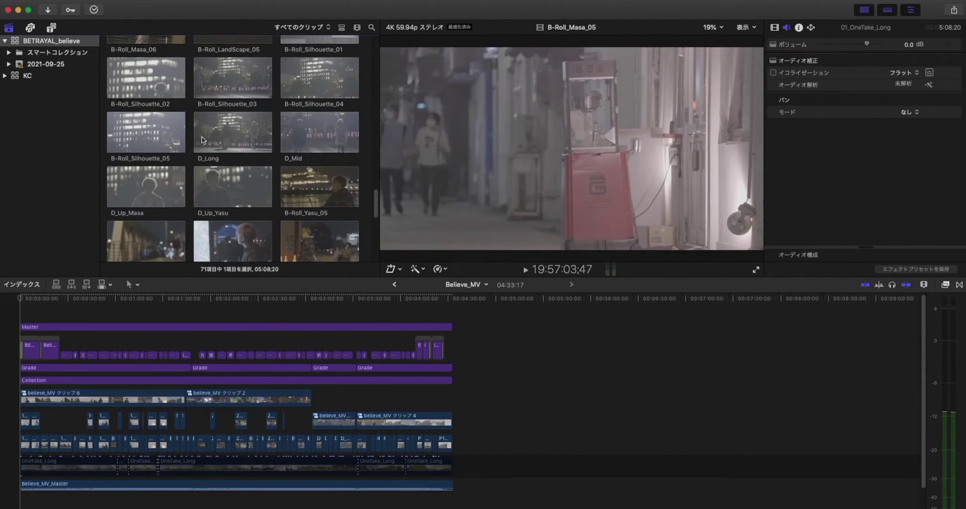
pyautogui.scroll(-5, 244, 142)
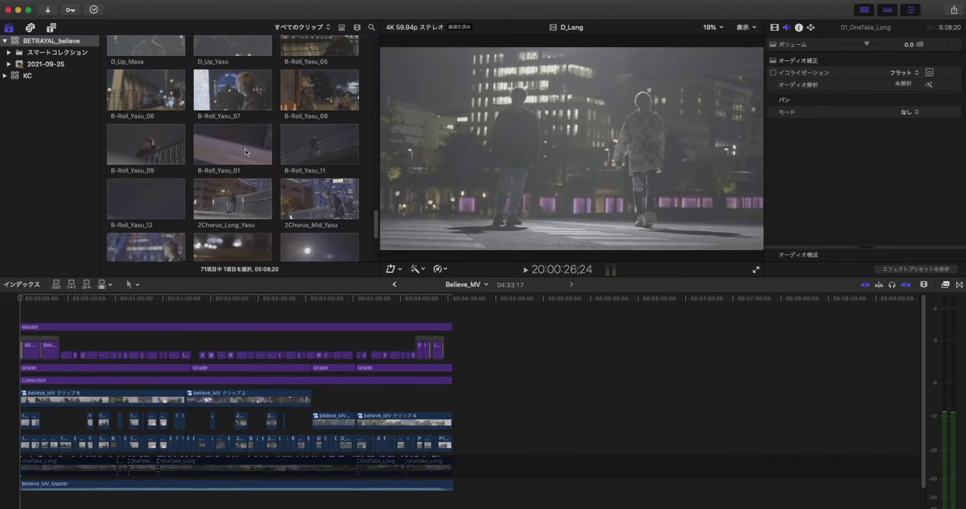
pyautogui.scroll(5, 245, 152)
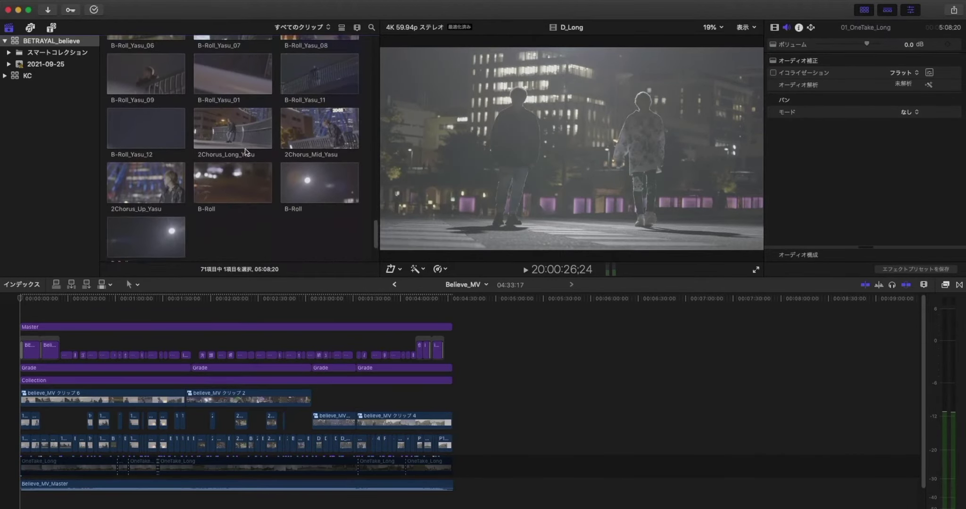
pyautogui.scroll(10, 245, 152)
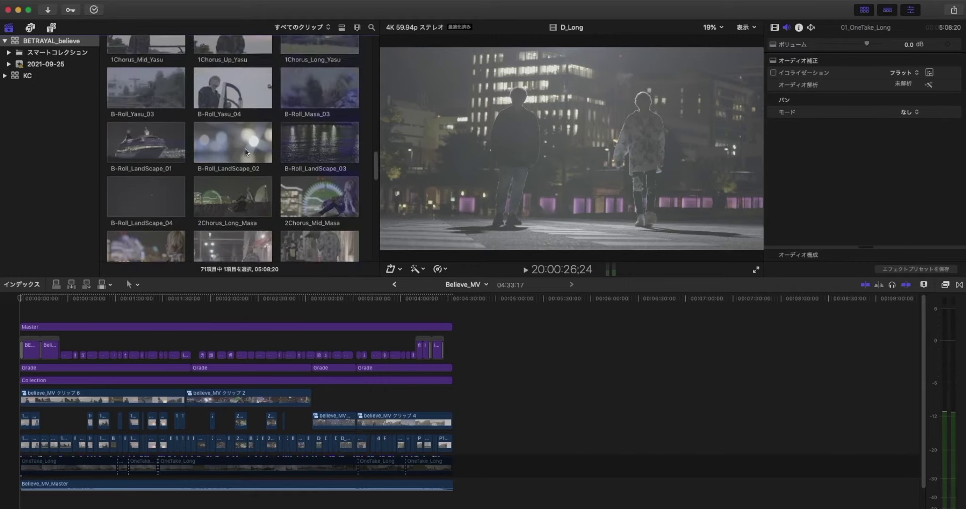
pyautogui.scroll(5, 245, 152)
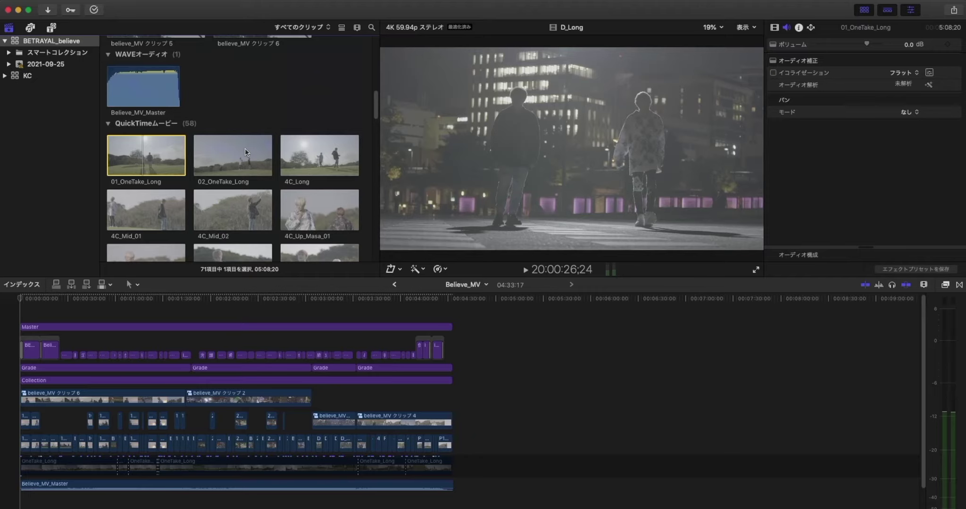
# - Review the 4C close-up takes near the beginning of the QuickTime movies
pyautogui.scroll(-3, 245, 151)
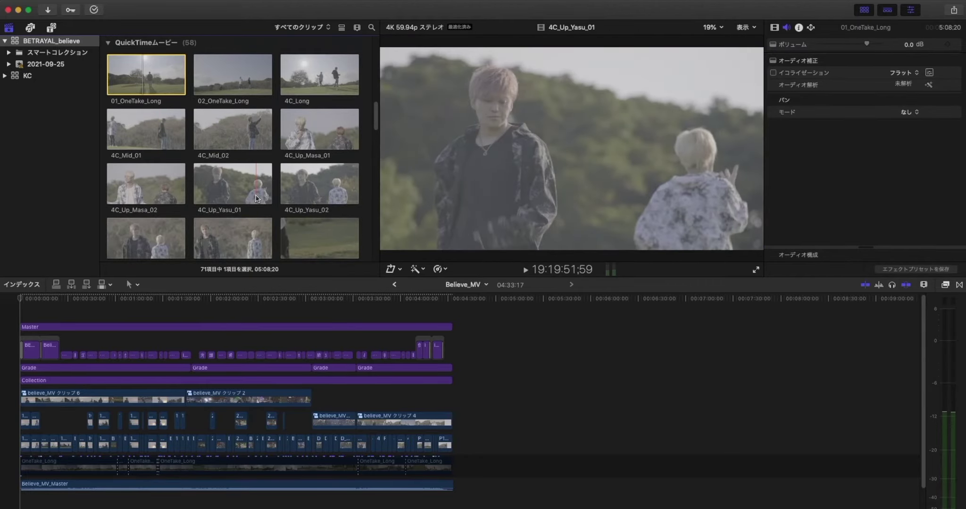
pyautogui.scroll(2, 257, 198)
pyautogui.scroll(1, 257, 198)
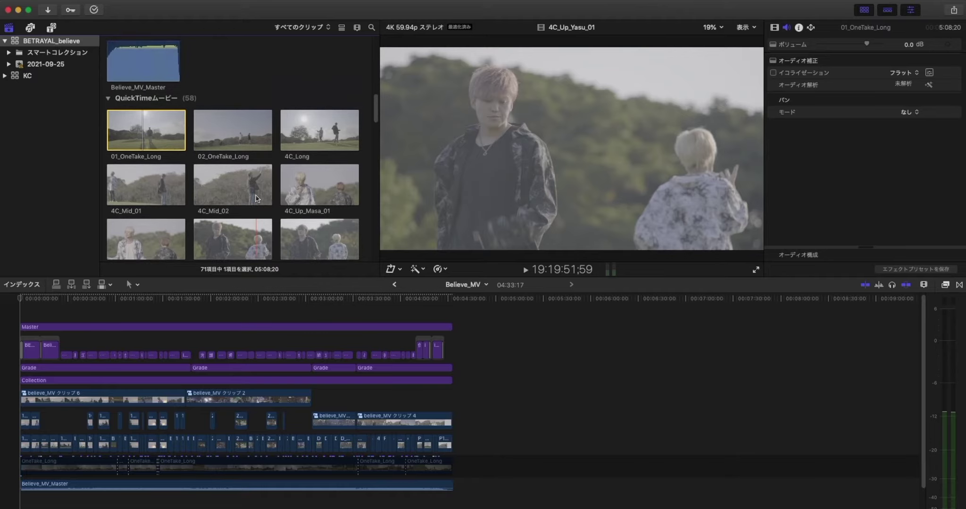
pyautogui.scroll(-2, 333, 228)
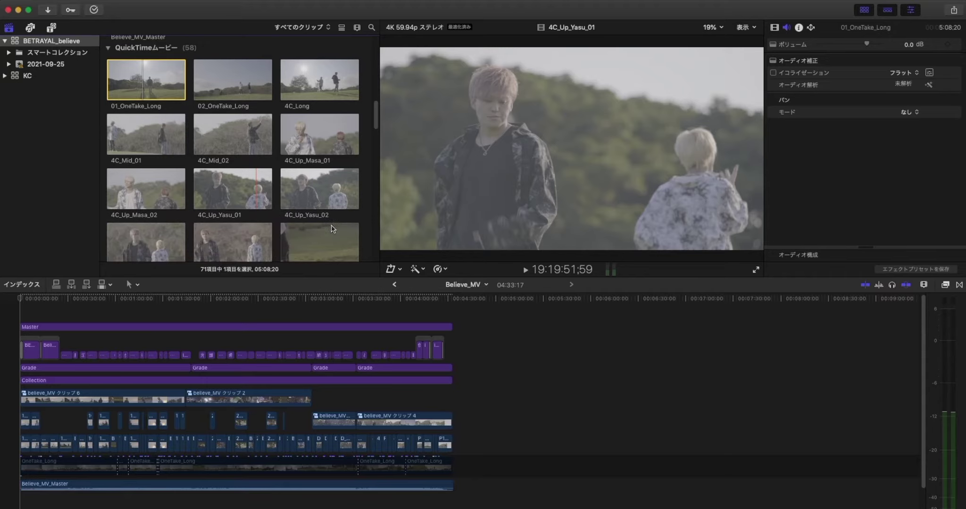
pyautogui.scroll(-2, 262, 199)
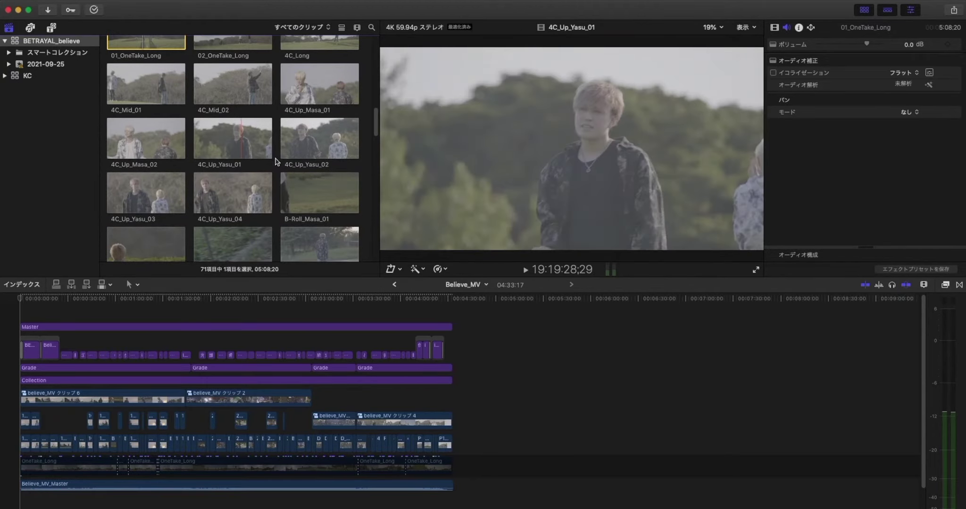
pyautogui.scroll(-2, 278, 184)
# - Open the Believe_MV_NativeMulti project and inspect its stacked takes in the timeline
pyautogui.scroll(10, 302, 187)
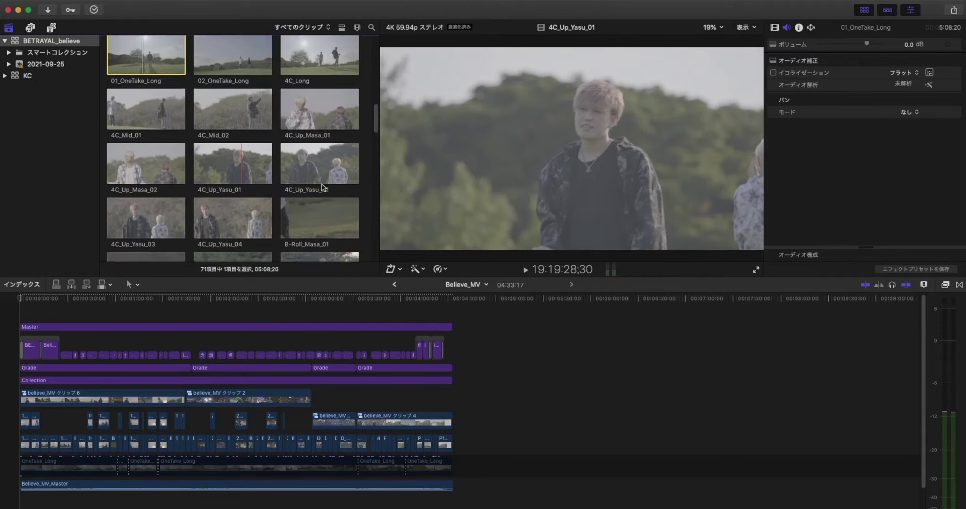
pyautogui.scroll(5, 322, 187)
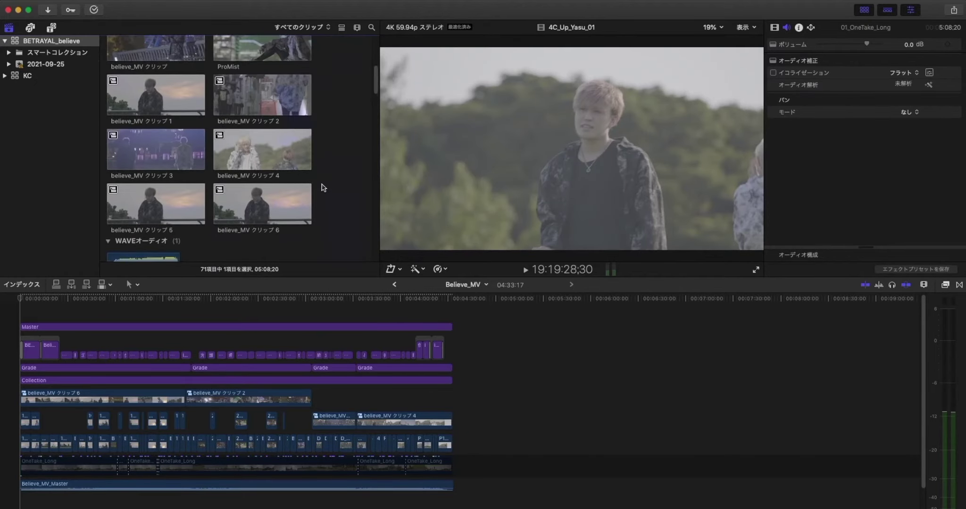
pyautogui.scroll(-7, 323, 188)
pyautogui.scroll(9, 236, 180)
pyautogui.scroll(6, 236, 183)
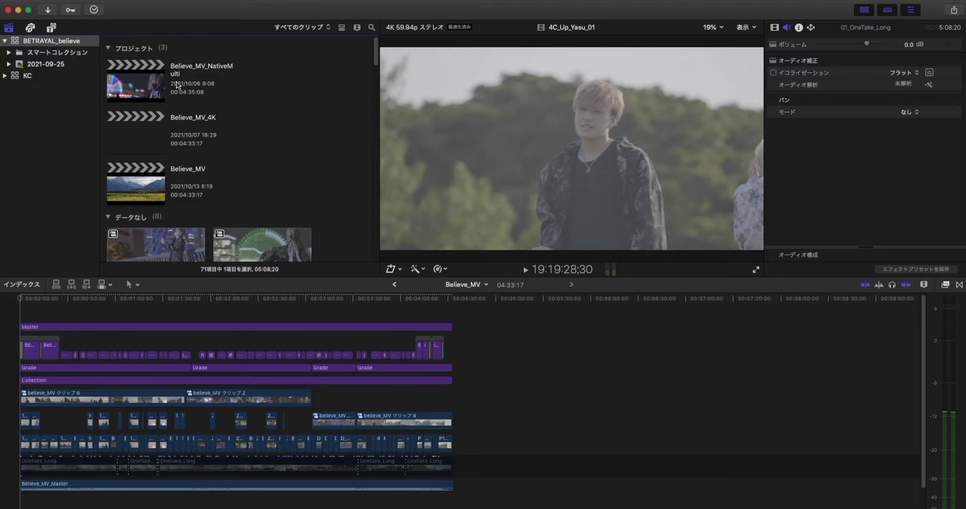
pyautogui.doubleClick(142, 94)
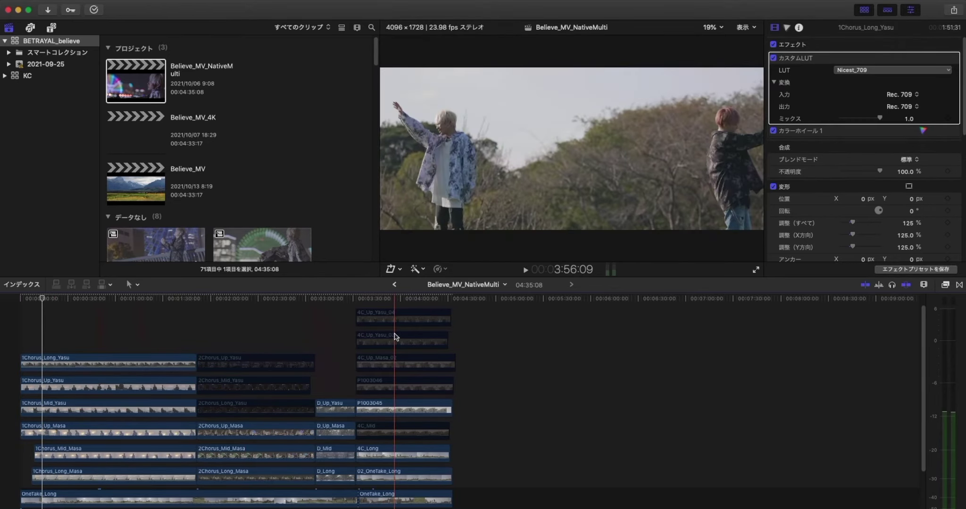
pyautogui.scroll(1, 395, 337)
pyautogui.scroll(-1, 395, 337)
pyautogui.scroll(2, 377, 336)
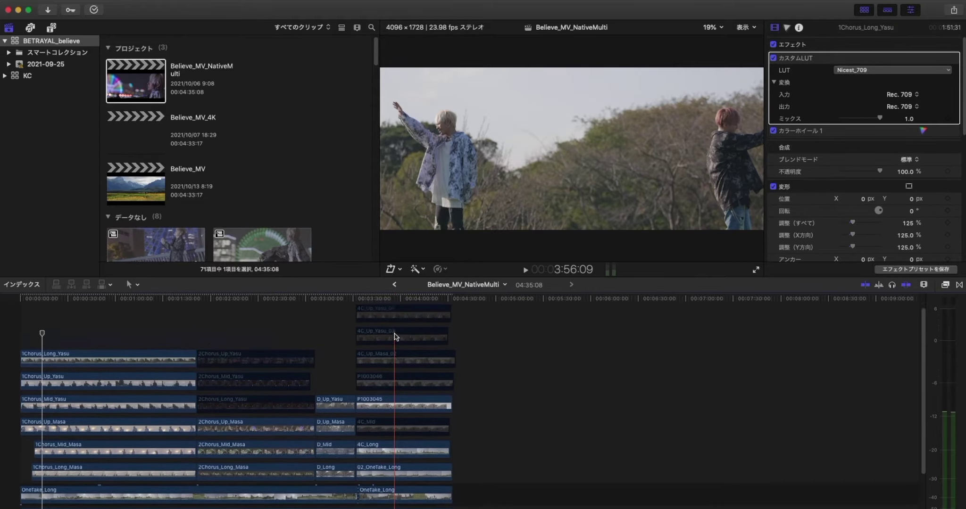
# - Look over the first-chorus takes stacked in the NativeMulti timeline and open the Believe_MV project
pyautogui.scroll(-1, 345, 334)
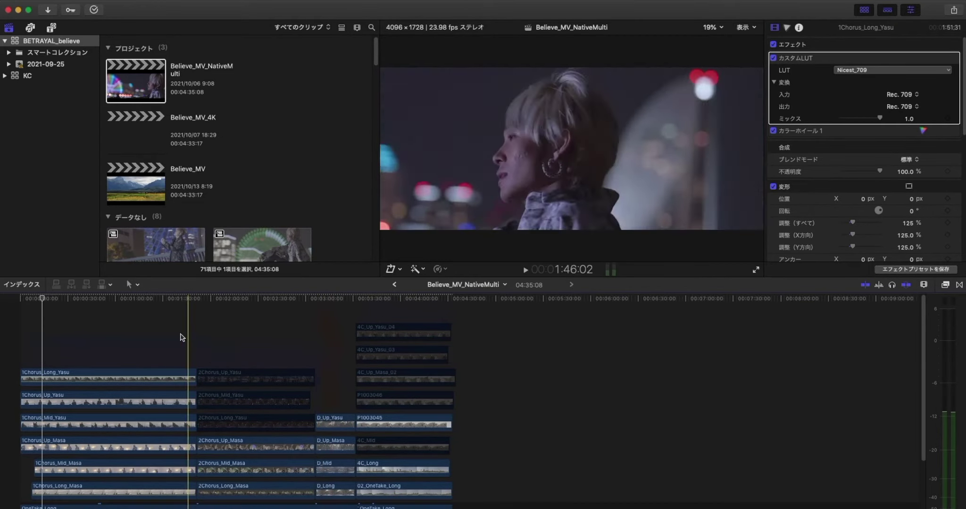
pyautogui.click(146, 353)
pyautogui.click(149, 381)
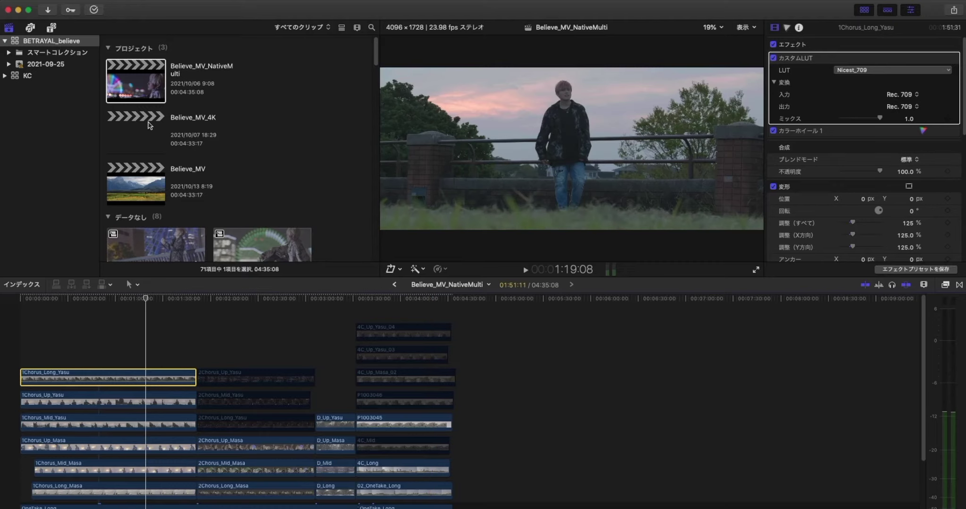
pyautogui.doubleClick(148, 197)
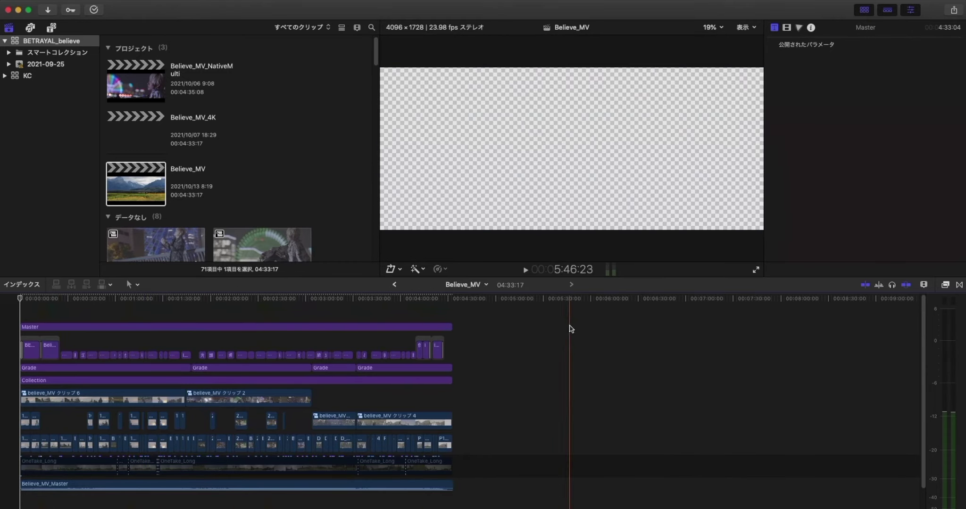
# - Disable the Master, title, Grade and Collection layers, the compound clips and the masked clips above the base cut
pyautogui.moveTo(555, 314); pyautogui.dragTo(16, 422)
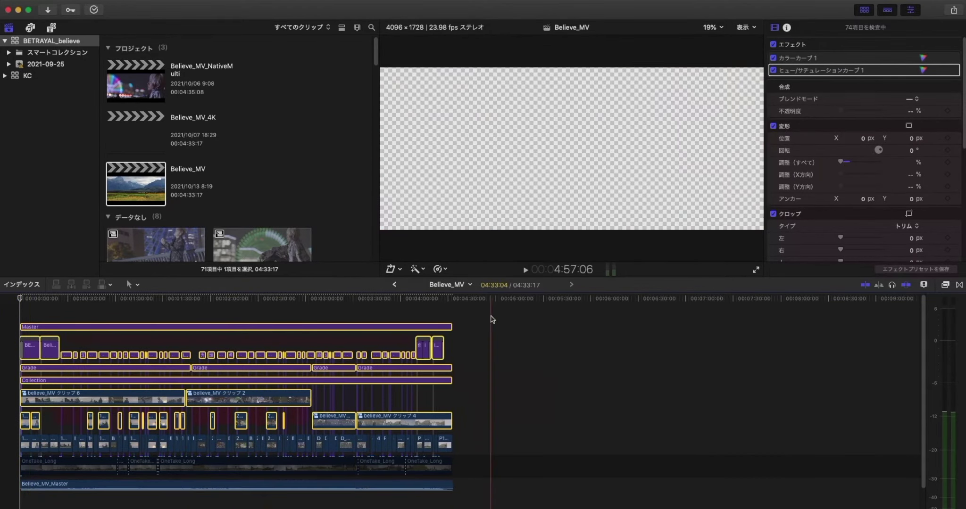
pyautogui.click(492, 320)
pyautogui.click(404, 327)
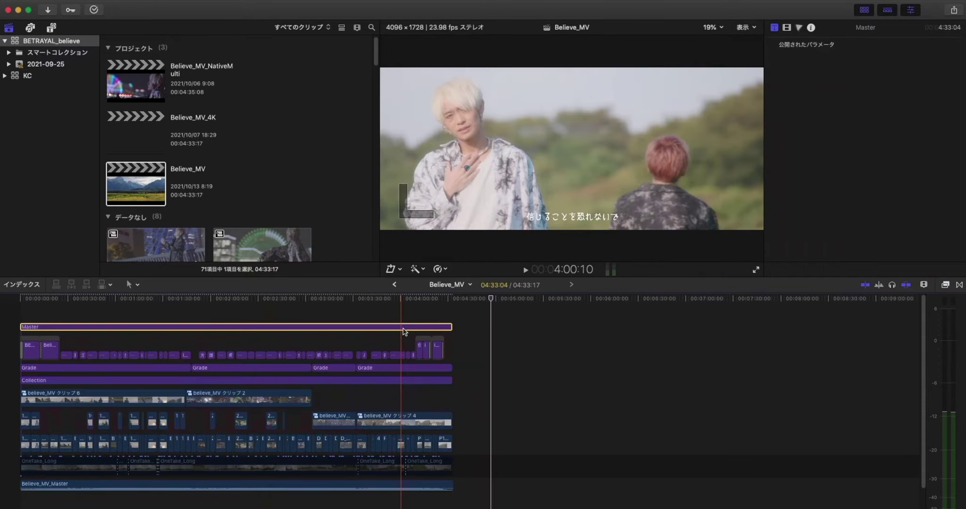
pyautogui.moveTo(466, 346); pyautogui.dragTo(13, 382)
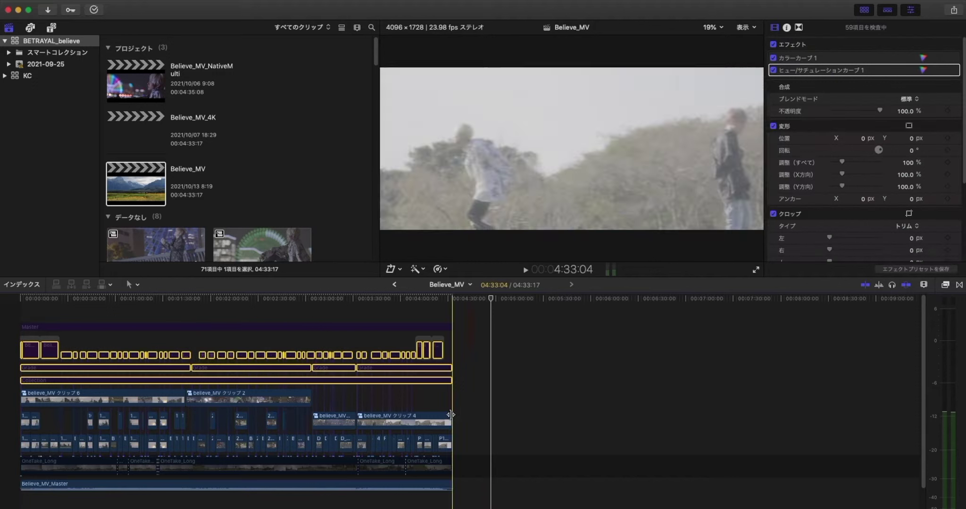
pyautogui.moveTo(471, 398); pyautogui.dragTo(25, 427)
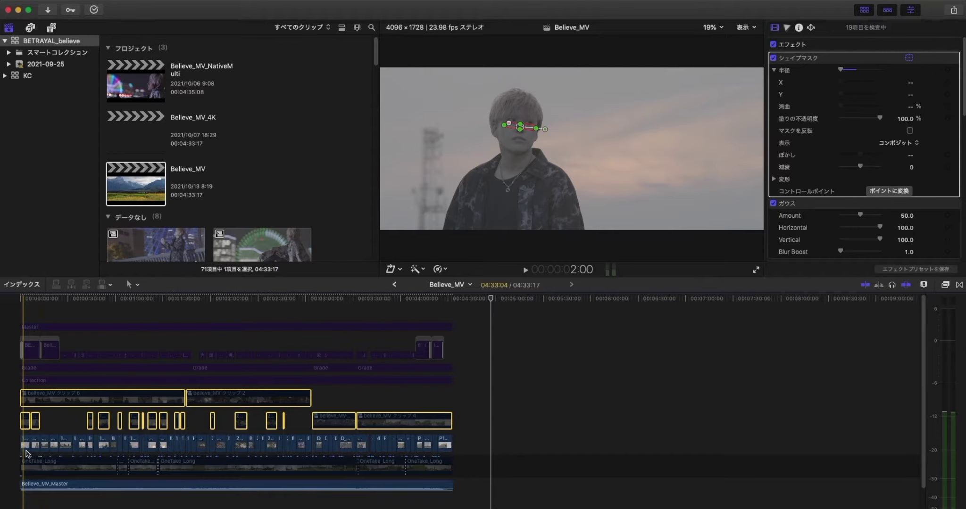
# - Select the first clip of the base cut and check its colour correction and video settings
pyautogui.press('super+equal')
pyautogui.press('super+equal')
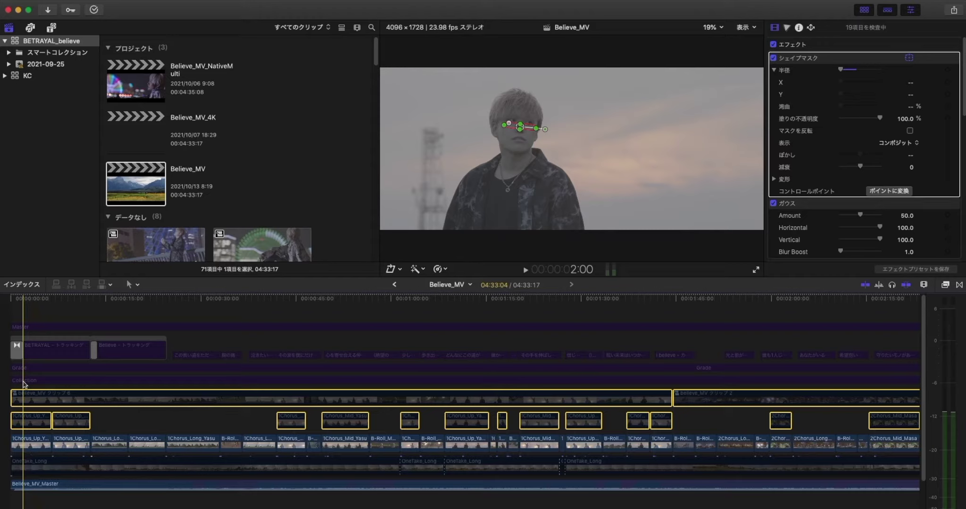
pyautogui.click(23, 327)
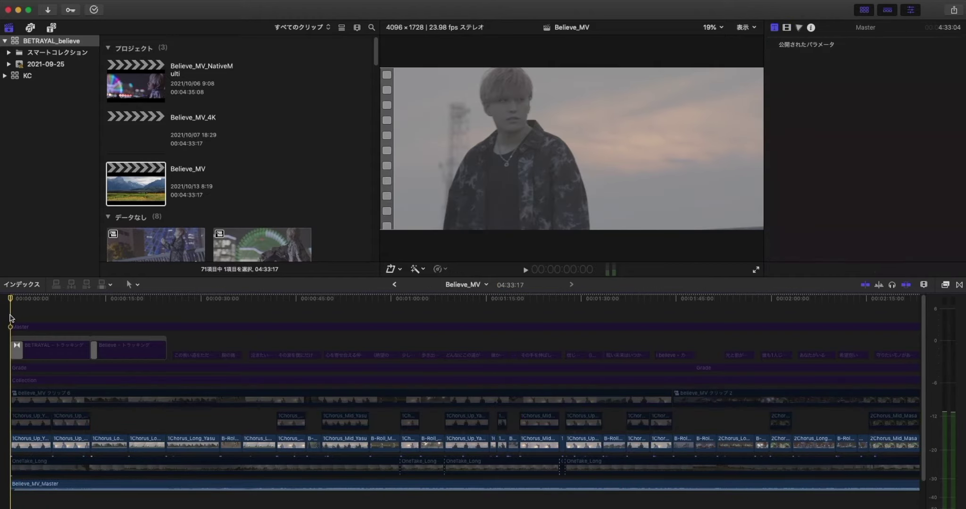
pyautogui.click(23, 447)
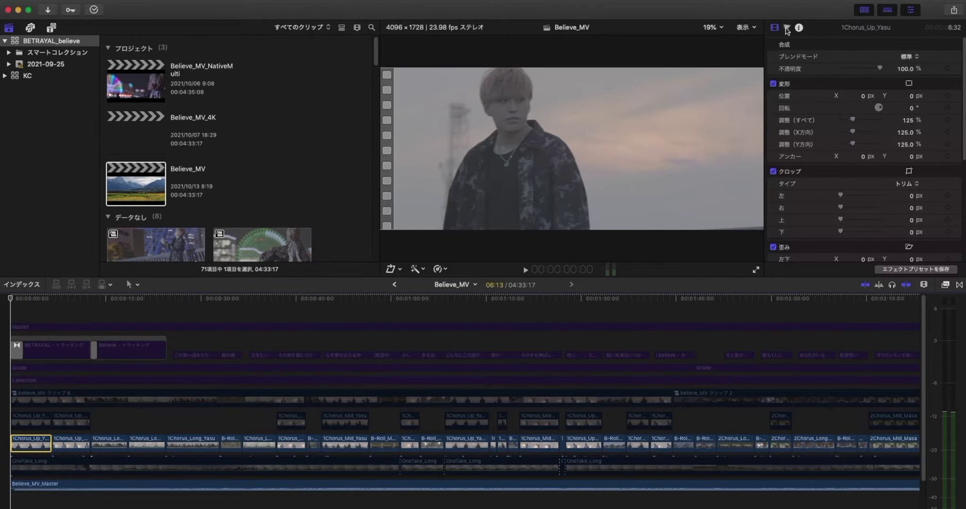
pyautogui.click(787, 28)
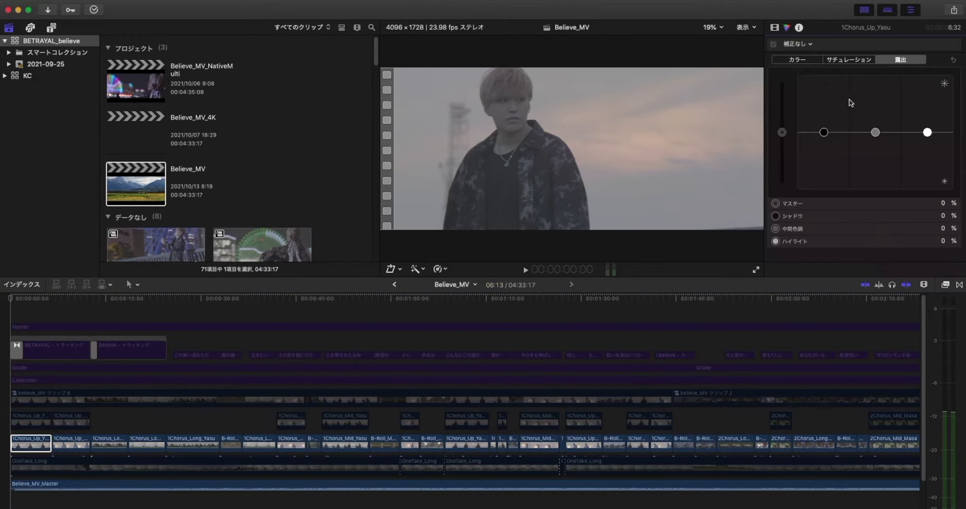
pyautogui.click(775, 28)
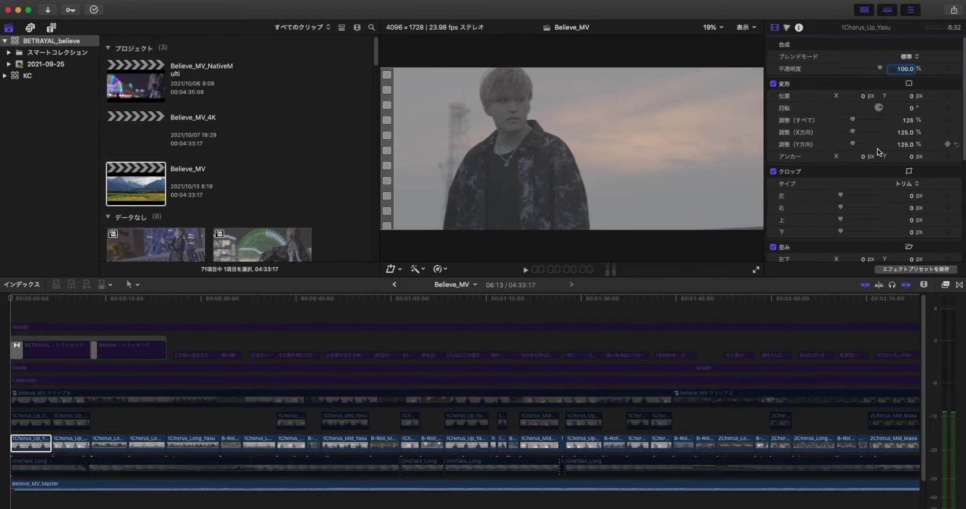
# - Skim through the base cut of Believe_MV with all upper layers disabled
pyautogui.click(108, 301)
pyautogui.moveTo(108, 304); pyautogui.dragTo(800, 294)
pyautogui.press('super+minus')
pyautogui.press('super+minus')
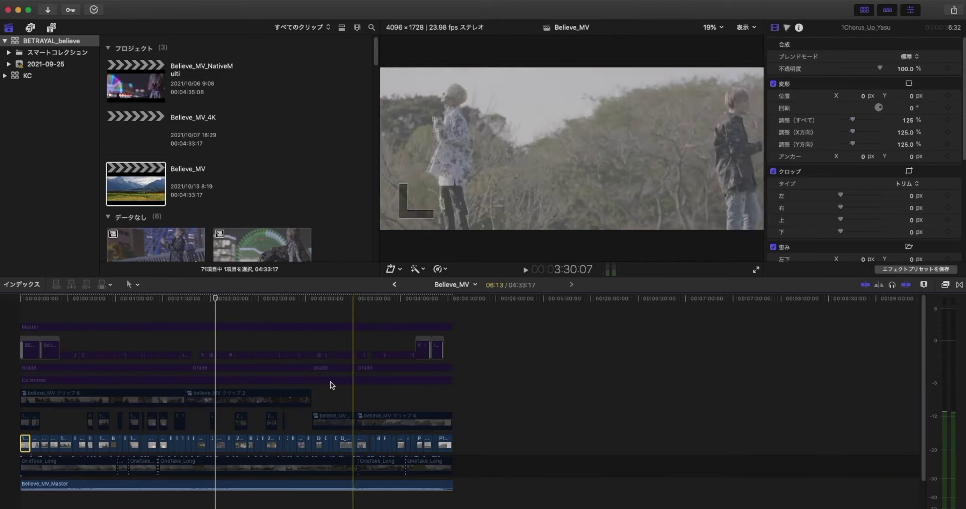
# - Re-enable the short masked clips directly above the base cut and examine the shape mask on the opening shot
pyautogui.moveTo(290, 422); pyautogui.dragTo(26, 425)
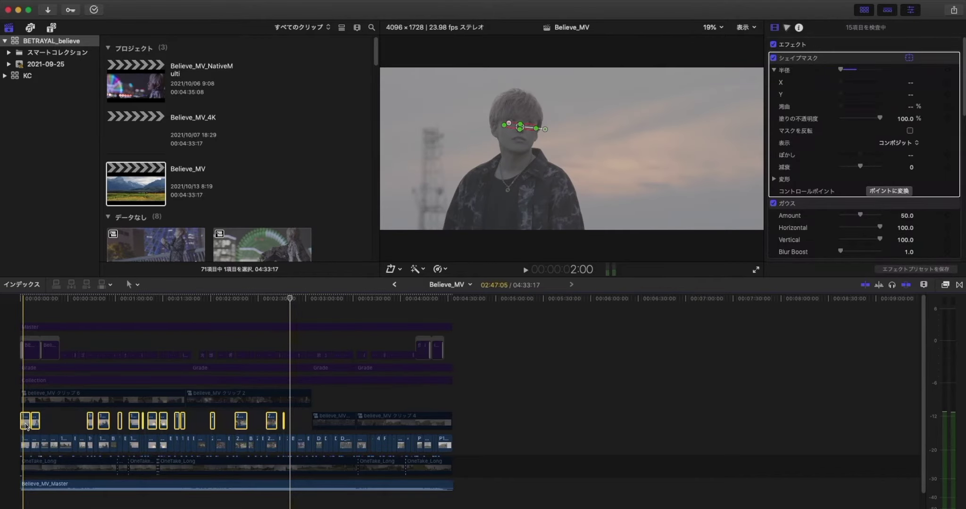
pyautogui.press('super+equal')
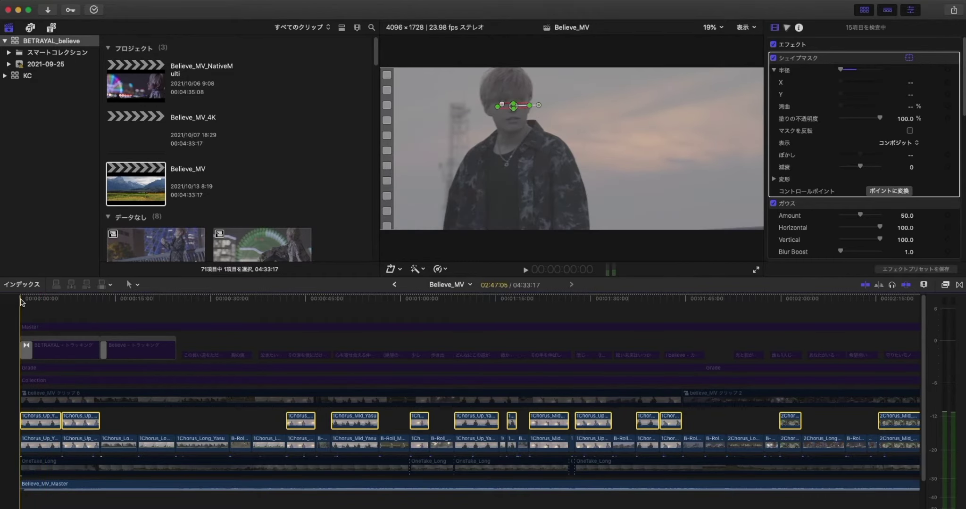
pyautogui.press('super+equal')
pyautogui.press('super+equal')
pyautogui.press('super+equal')
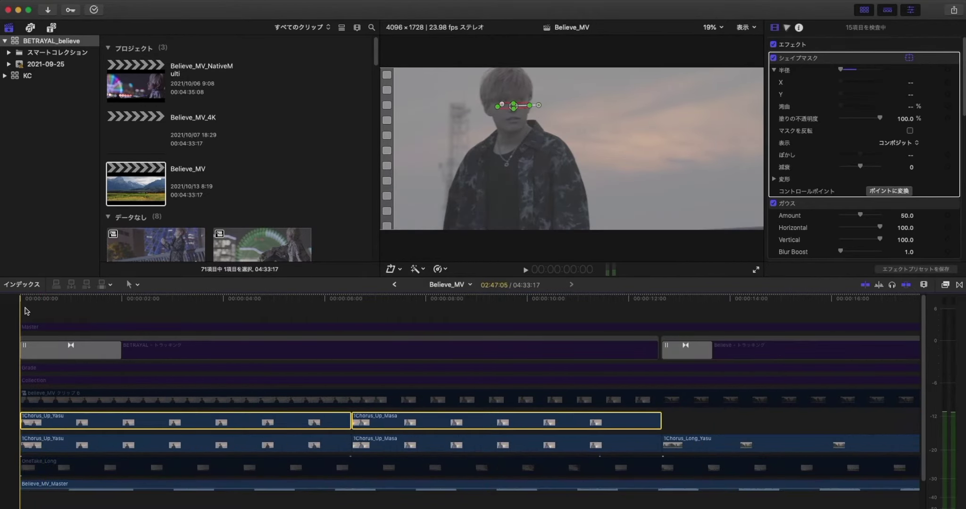
pyautogui.click(20, 320)
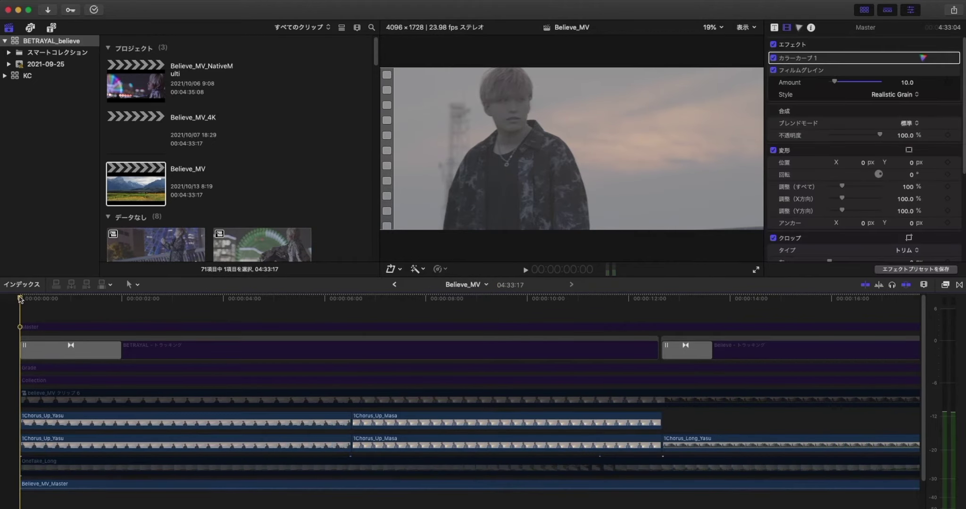
pyautogui.press('space')
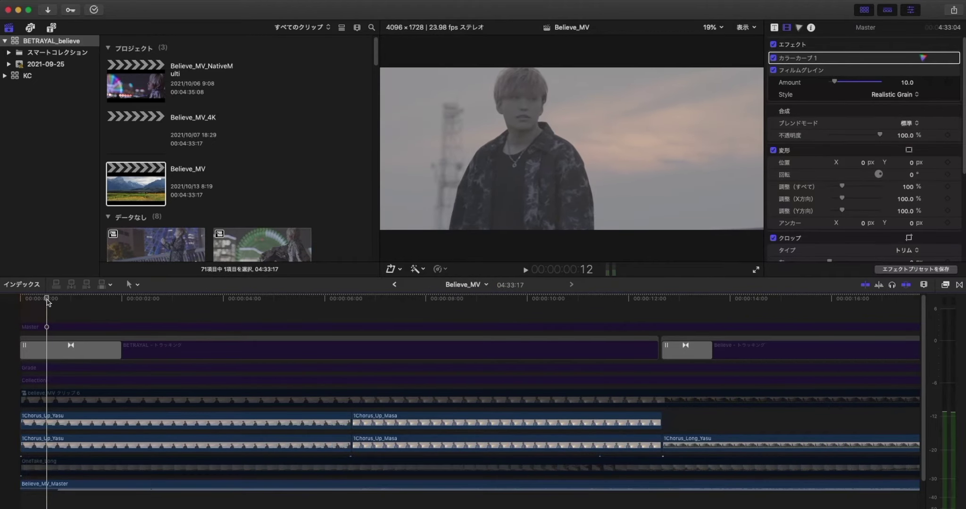
pyautogui.click(53, 425)
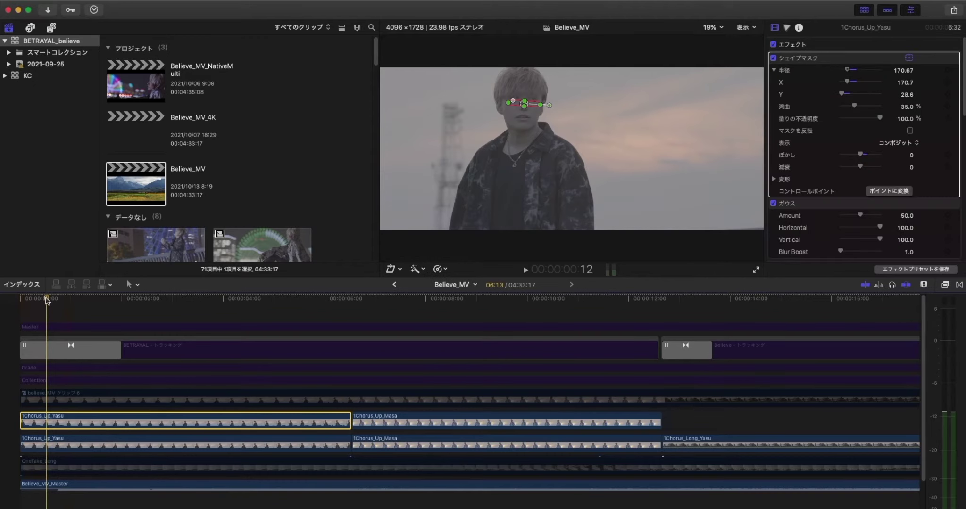
pyautogui.moveTo(47, 301); pyautogui.dragTo(276, 298)
# - Select the masked second-chorus clips above the base cut to review their shared effects
pyautogui.press('super+minus')
pyautogui.press('super+minus')
pyautogui.press('super+minus')
pyautogui.press('super+minus')
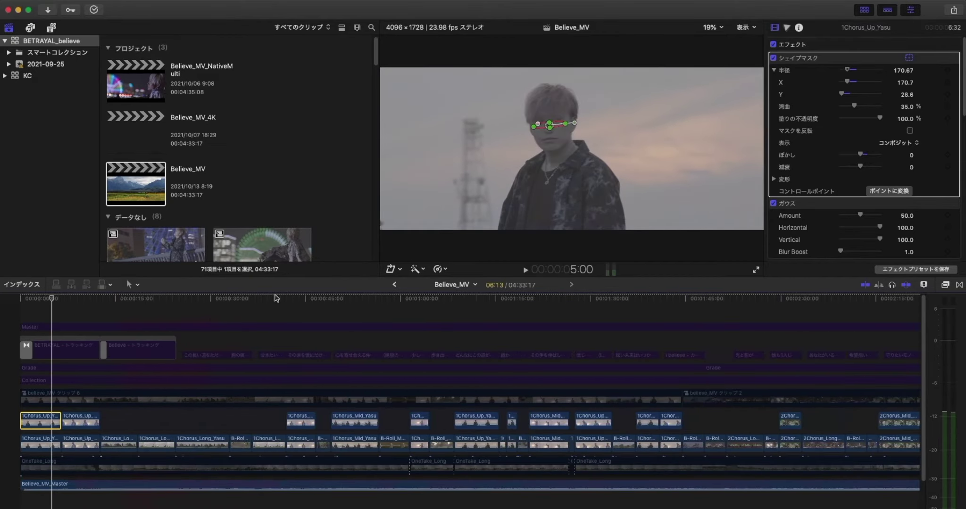
pyautogui.moveTo(562, 417); pyautogui.dragTo(400, 419)
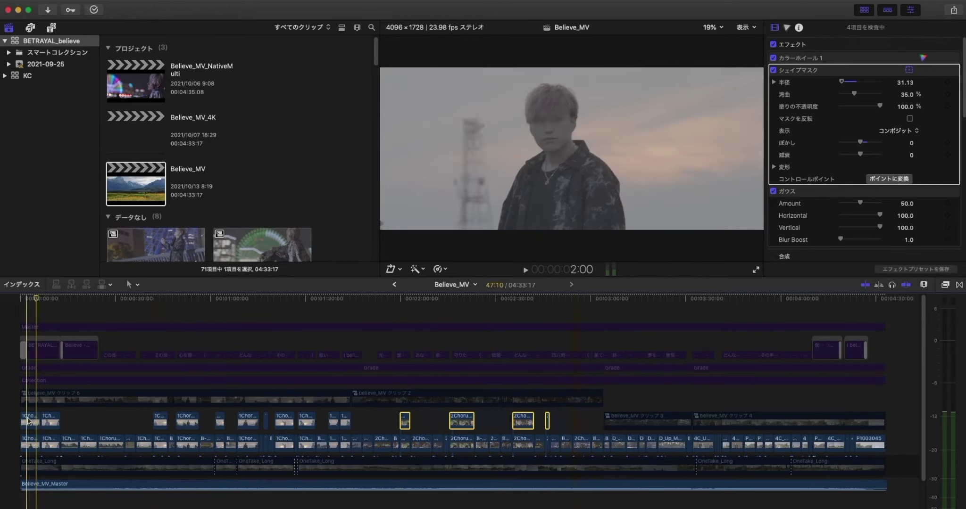
# - Re-enable the compound clips believe_MV クリップ 3, 4, 6 and 2, and compare OneTake_Long with クリップ 6
pyautogui.moveTo(620, 391); pyautogui.dragTo(747, 420)
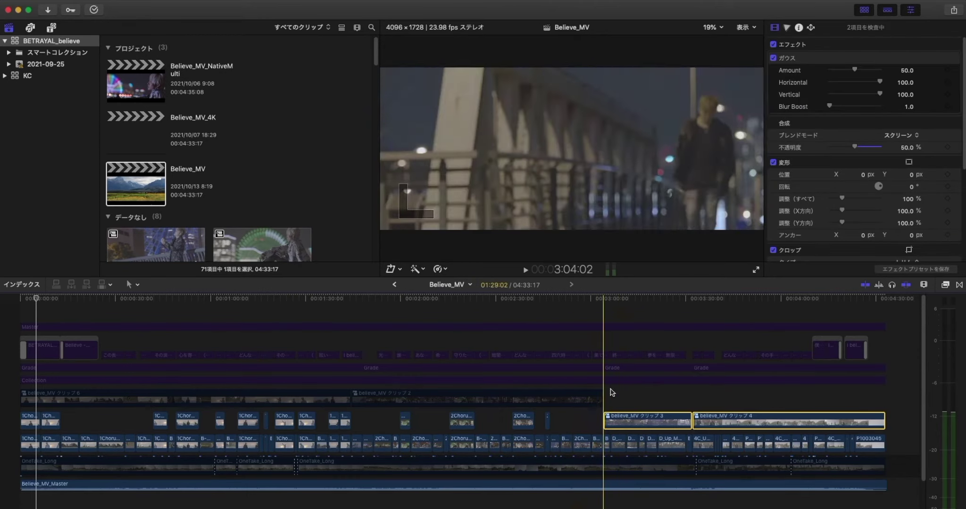
pyautogui.moveTo(615, 395); pyautogui.dragTo(344, 392)
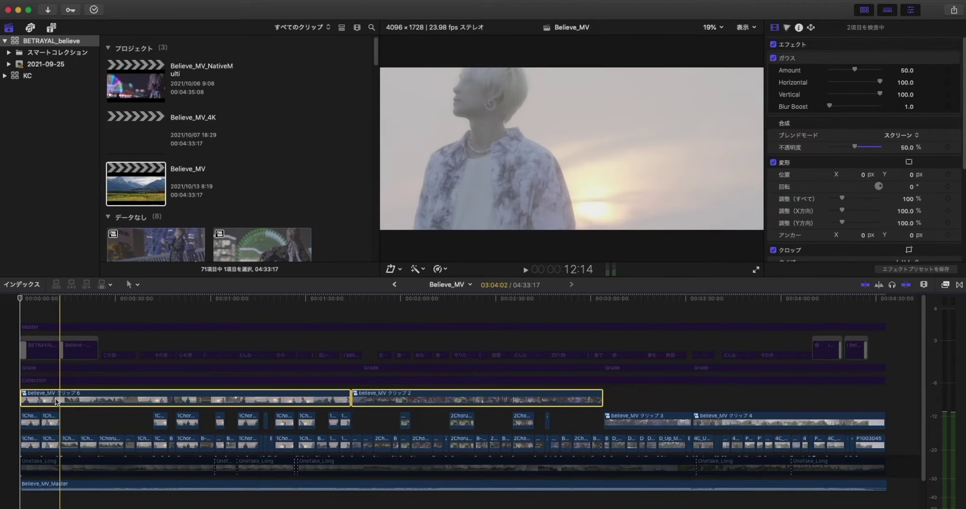
pyautogui.click(77, 467)
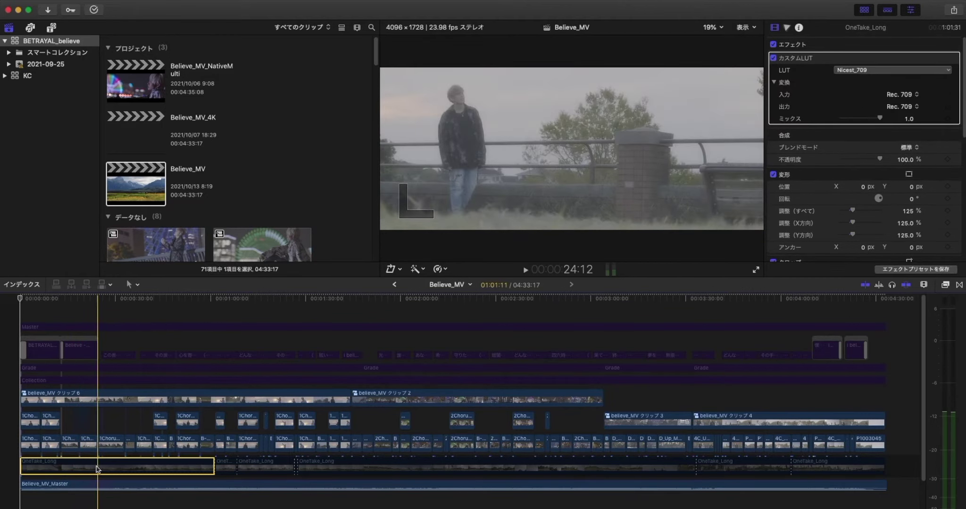
pyautogui.click(98, 400)
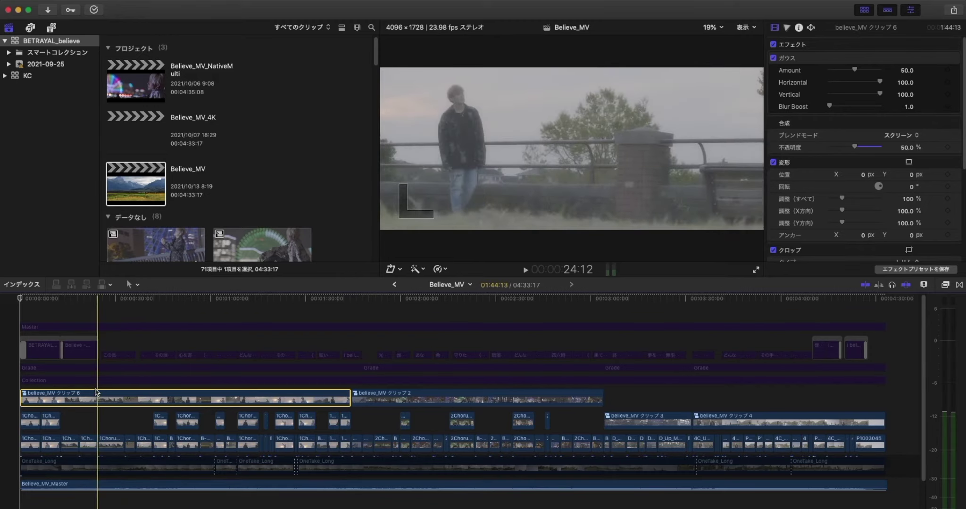
pyautogui.click(224, 381)
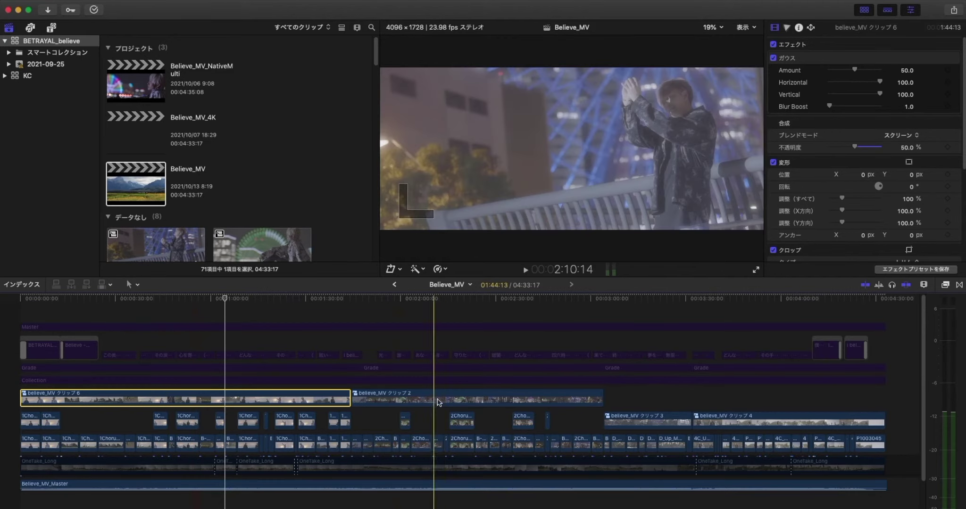
# - Go through the believe_MV compound clips to check their Gaussian blur, blend mode and opacity
pyautogui.click(452, 401)
pyautogui.click(632, 420)
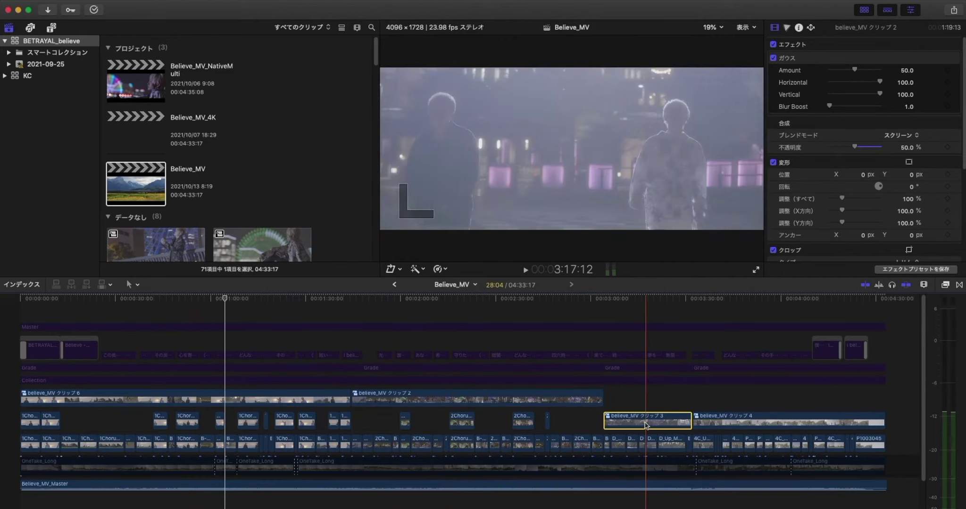
pyautogui.click(722, 420)
pyautogui.click(618, 418)
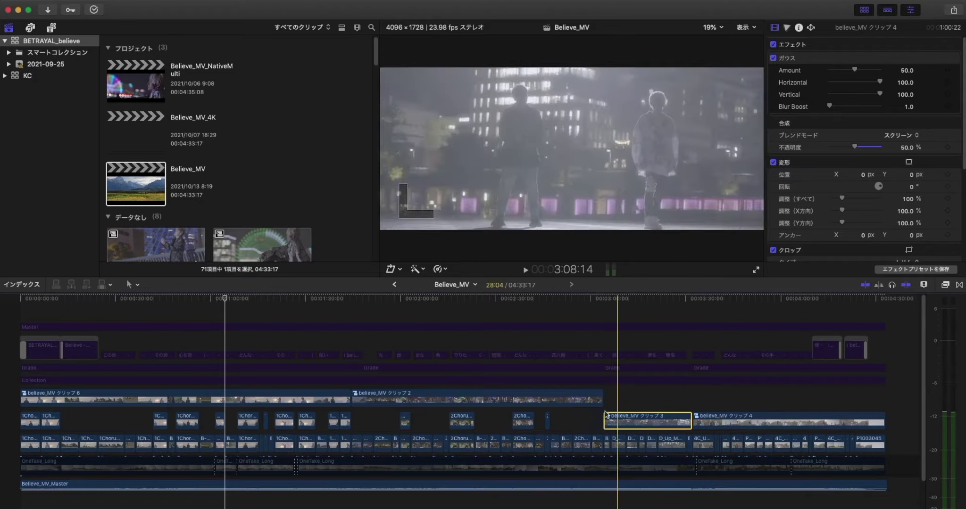
pyautogui.click(444, 400)
pyautogui.click(321, 404)
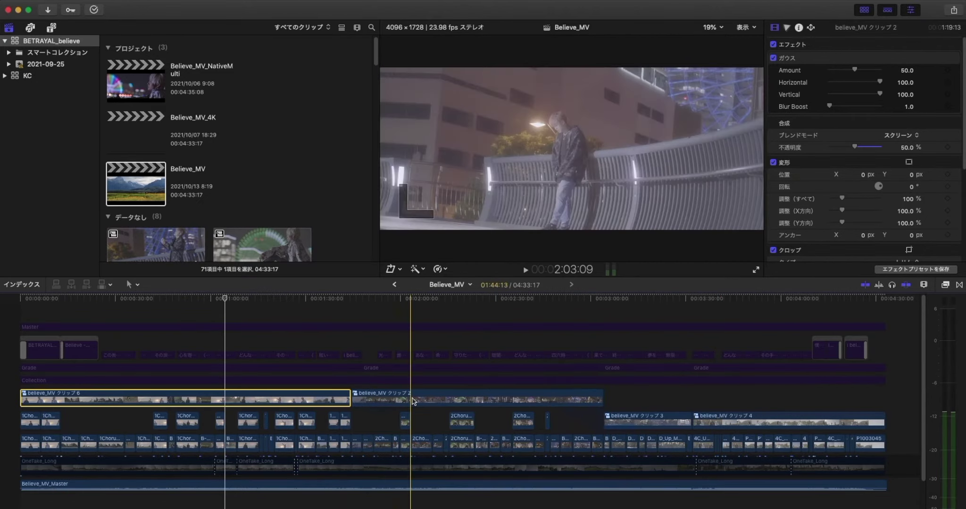
# - Re-enable the Collection layer and examine its Color Board exposure and saturation and its Custom LUT over the early footage
pyautogui.click(43, 381)
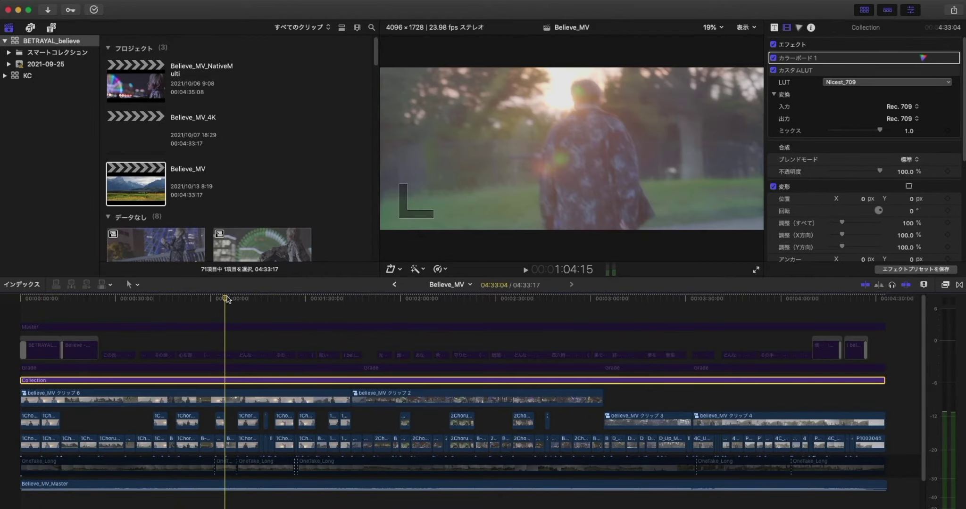
pyautogui.moveTo(225, 301); pyautogui.dragTo(60, 329)
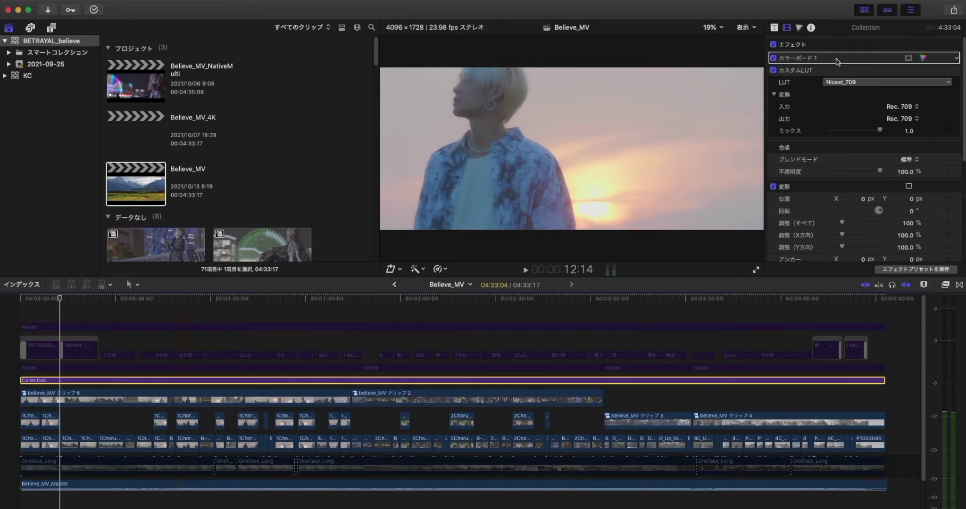
pyautogui.click(822, 64)
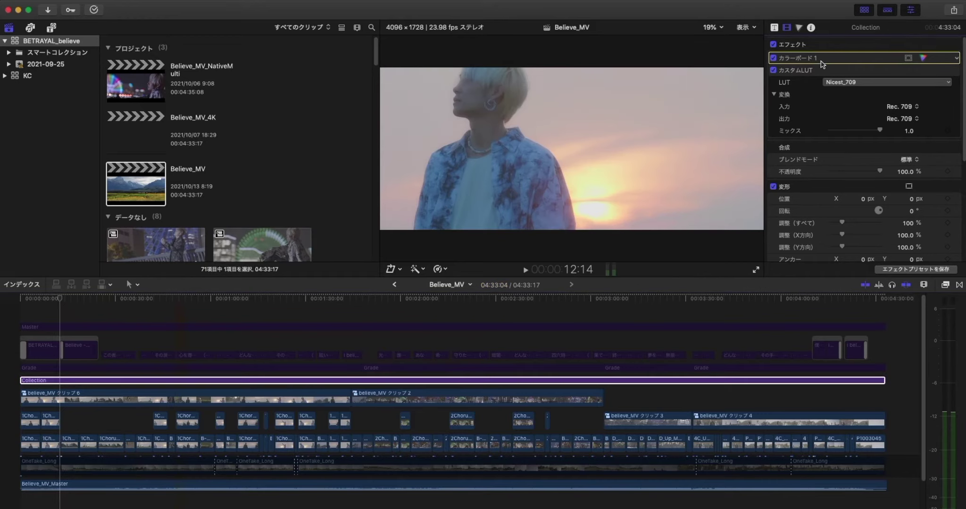
pyautogui.click(800, 29)
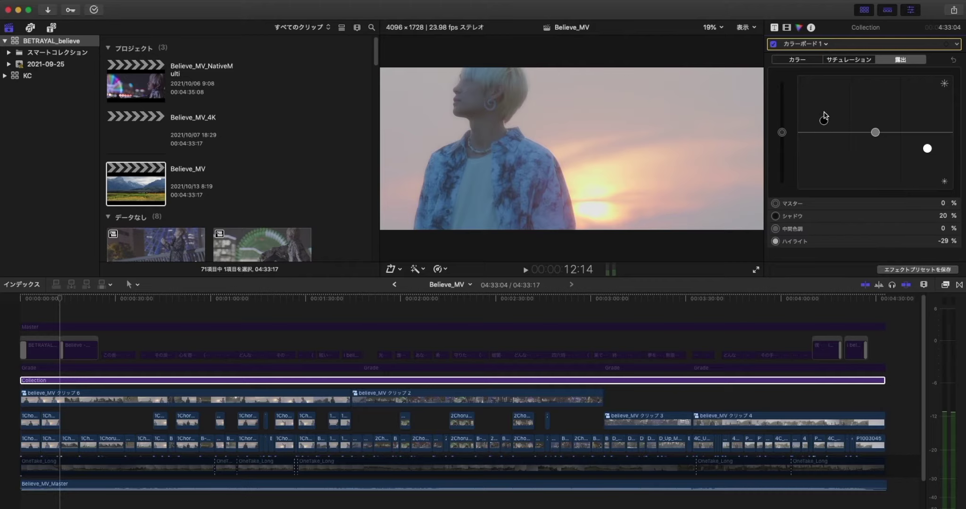
pyautogui.click(848, 60)
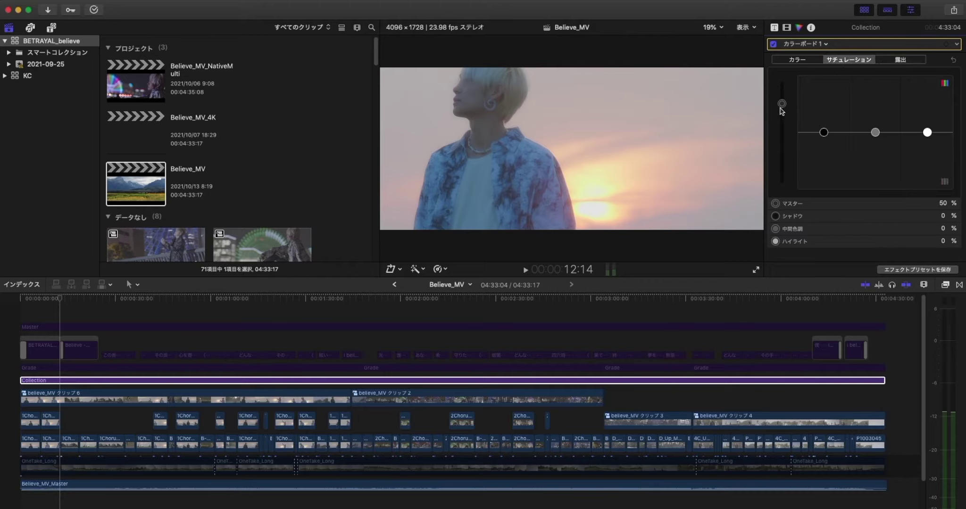
pyautogui.click(786, 28)
pyautogui.click(806, 75)
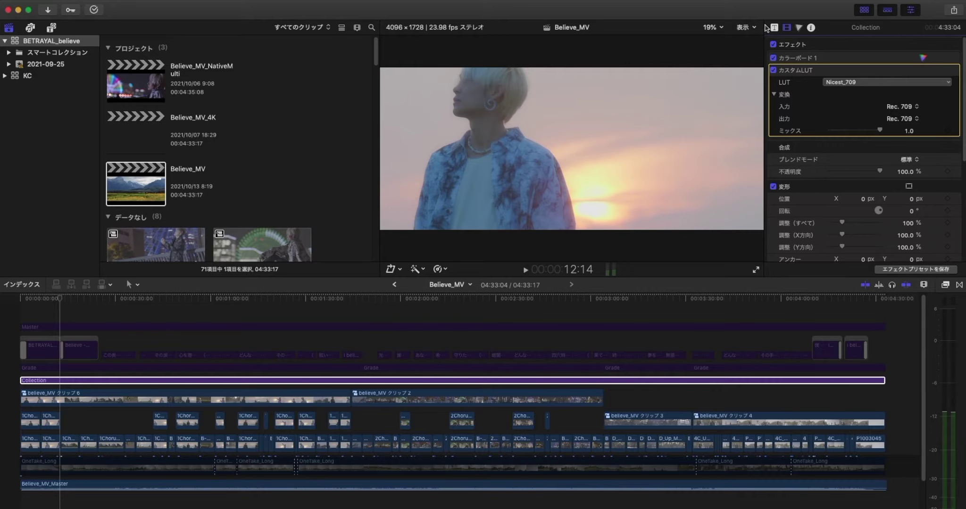
# - Check the Collection layer's look on the video scopes and its Color Board 1 saturation, and hide the scopes
pyautogui.click(751, 28)
pyautogui.click(759, 47)
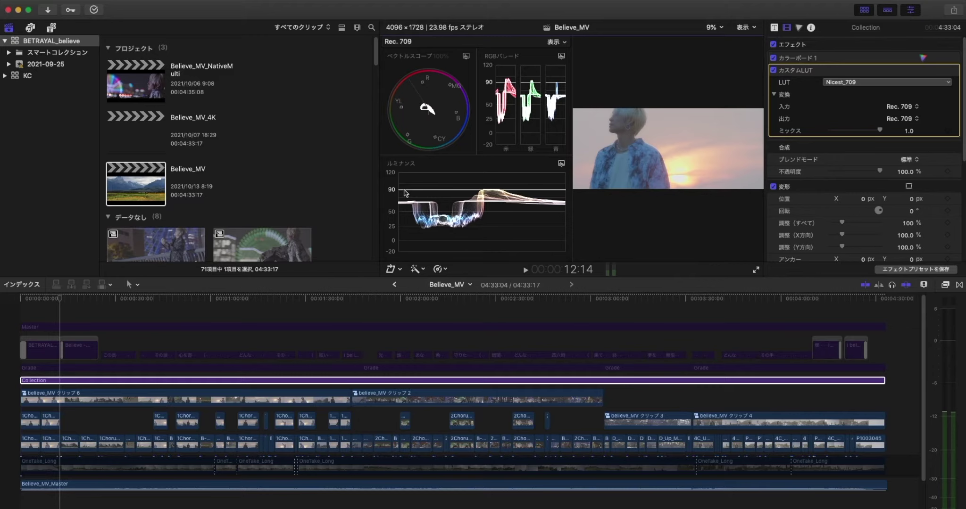
pyautogui.click(799, 28)
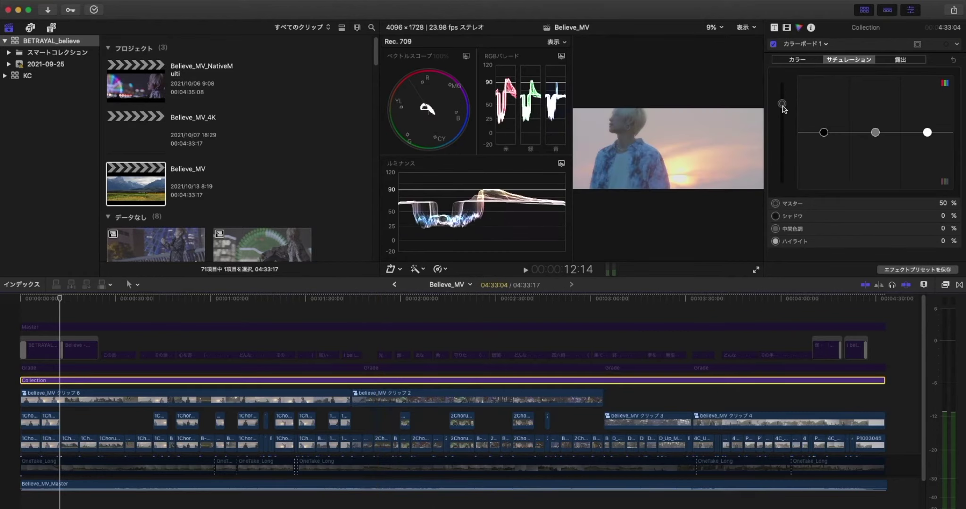
pyautogui.click(743, 28)
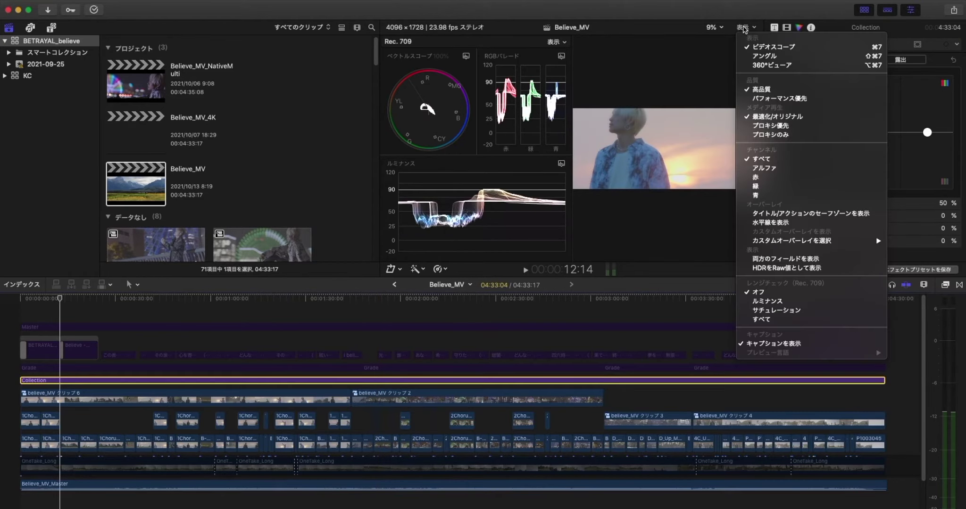
pyautogui.click(760, 47)
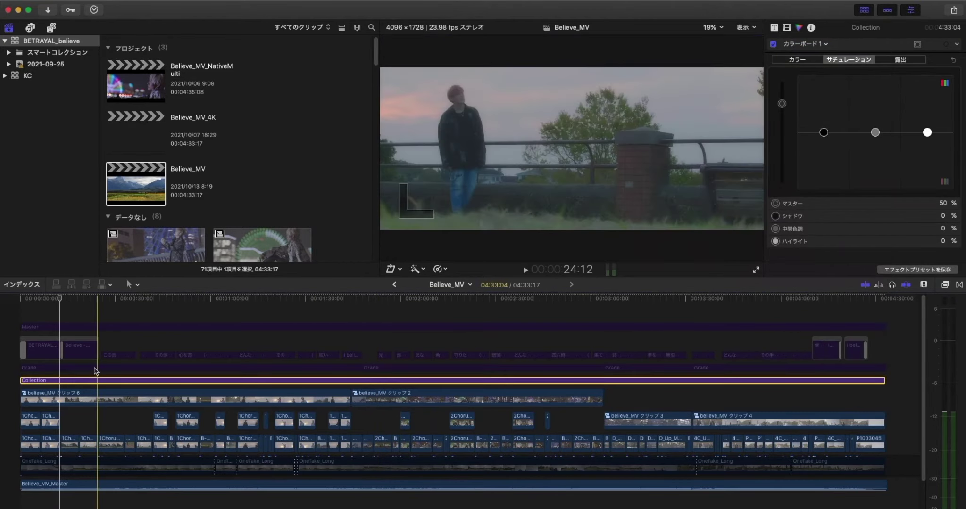
# - Re-enable the first Grade layer above Collection and preview it on the fence, grass-field and close-up sunset shots
pyautogui.click(96, 368)
pyautogui.press('v')
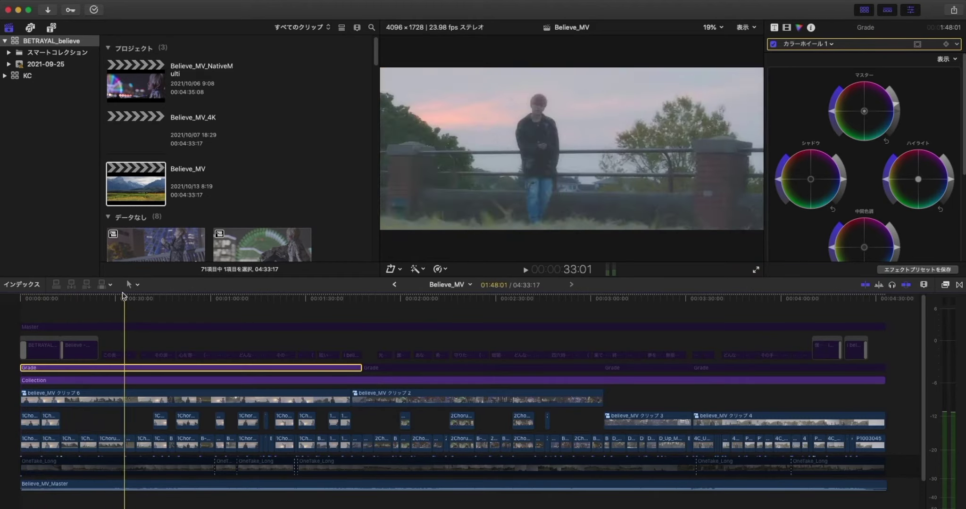
pyautogui.click(152, 299)
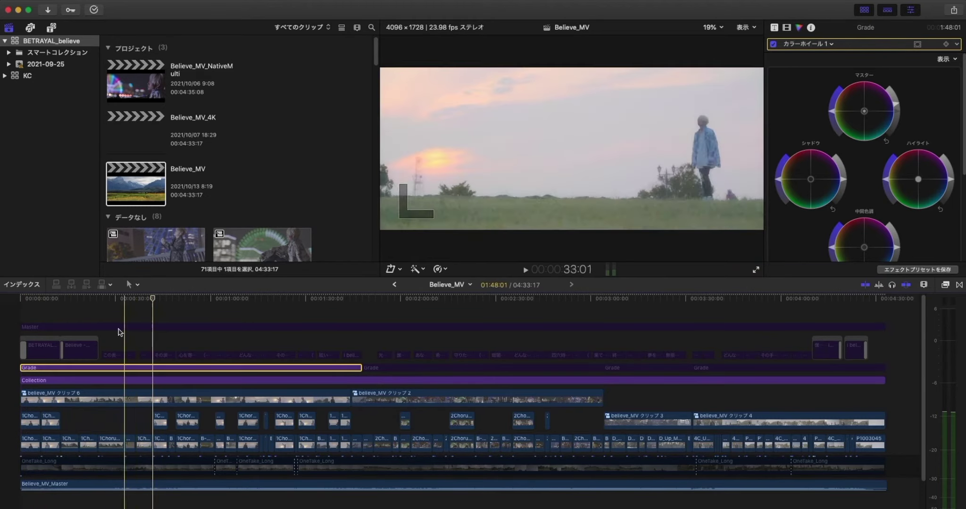
pyautogui.click(49, 315)
pyautogui.click(59, 368)
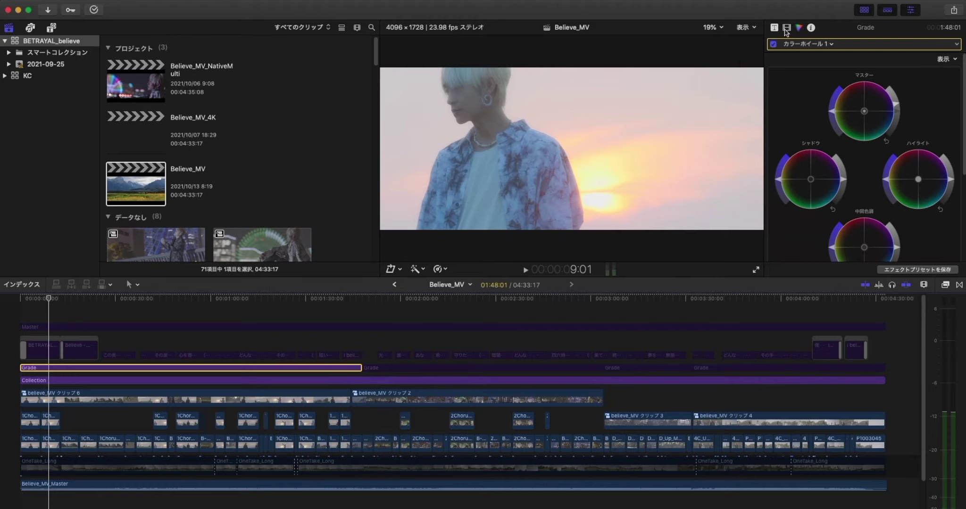
# - Examine the first Grade layer's effects list and its Color Wheels 1 master, shadow, highlight and midtone wheels
pyautogui.click(787, 28)
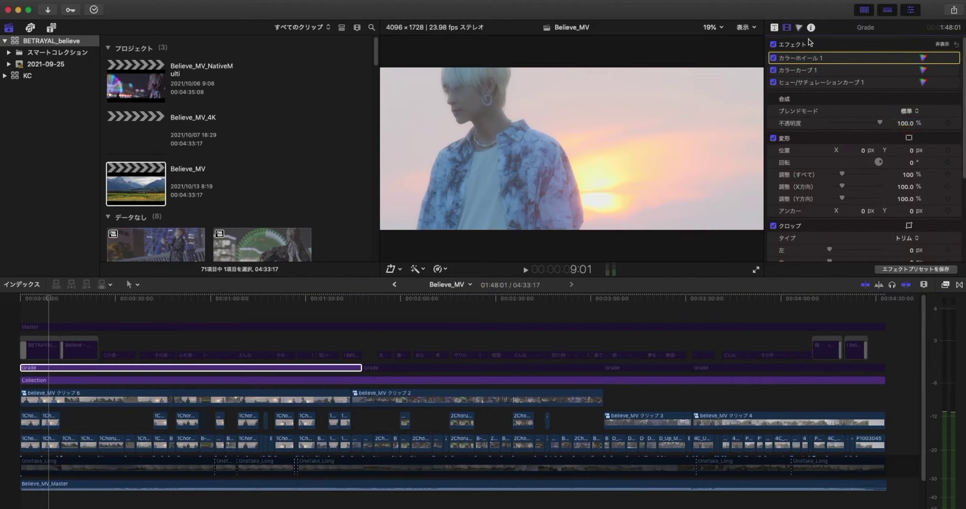
pyautogui.click(799, 27)
pyautogui.scroll(-1, 898, 149)
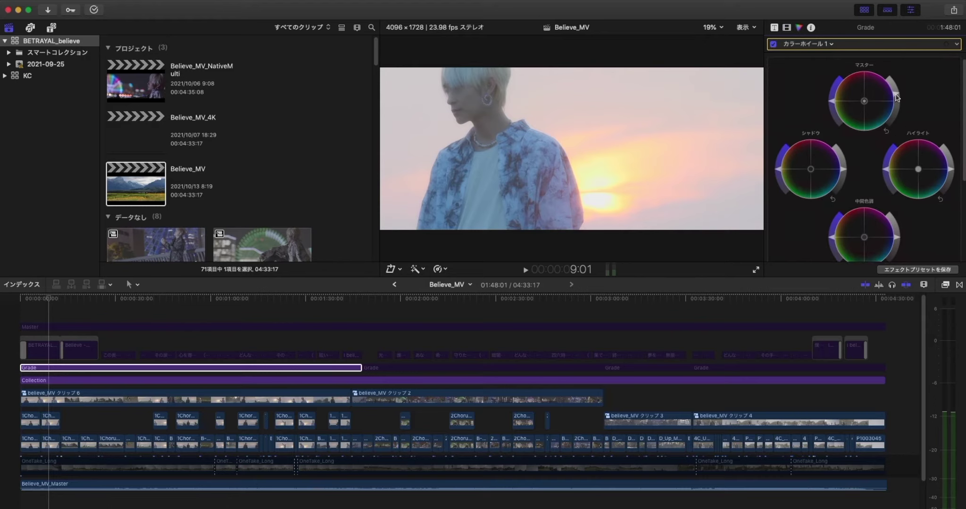
pyautogui.scroll(-2, 898, 98)
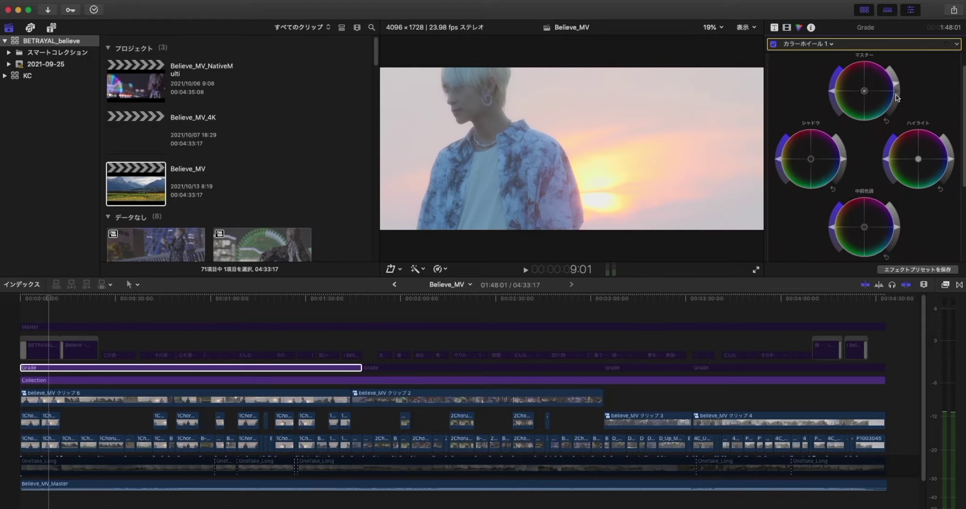
pyautogui.scroll(-4, 871, 118)
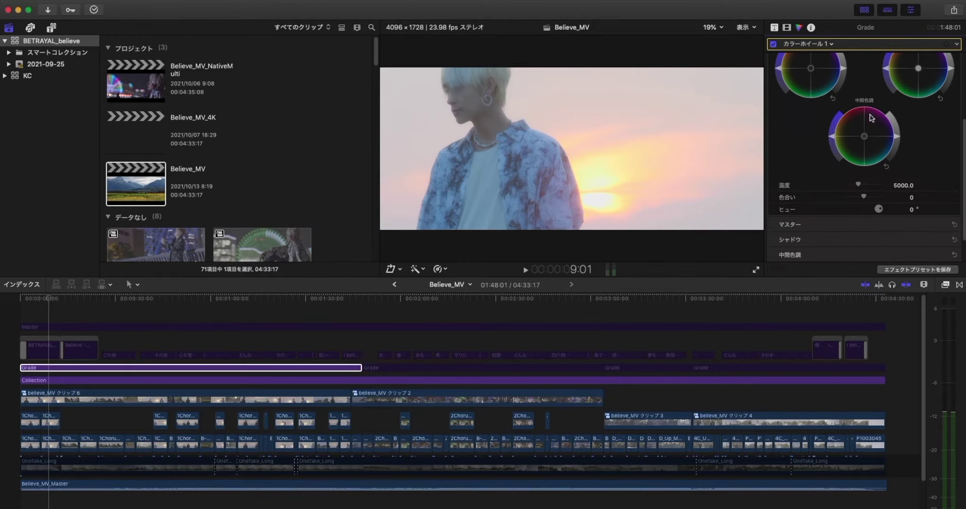
pyautogui.scroll(2, 849, 94)
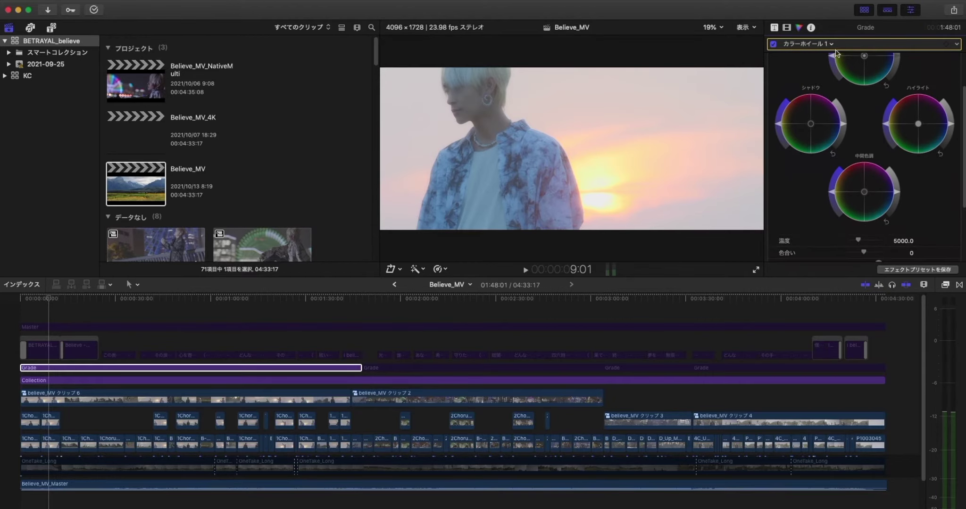
# - Examine the luminance and red, green and blue curves of Color Curves 1 on the first Grade layer
pyautogui.click(787, 27)
pyautogui.click(810, 69)
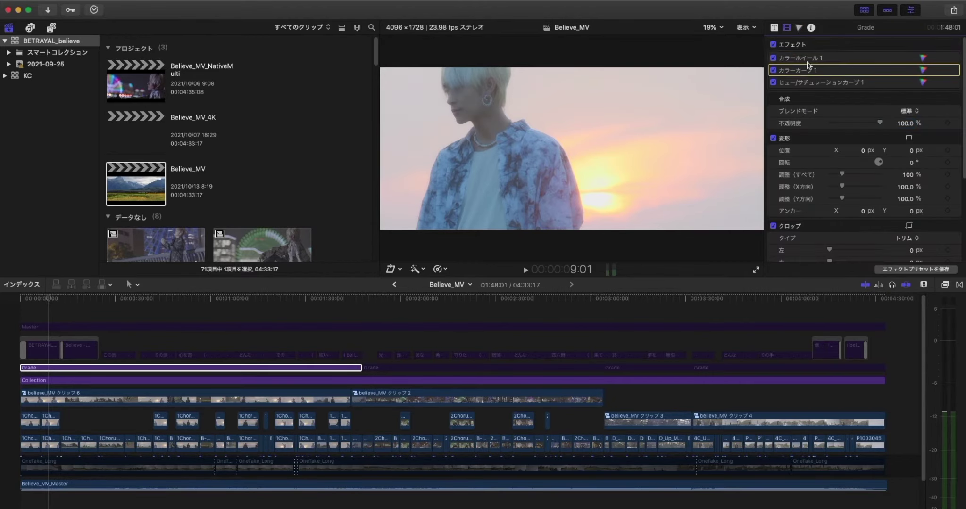
pyautogui.click(801, 28)
pyautogui.scroll(-3, 877, 127)
pyautogui.scroll(3, 807, 131)
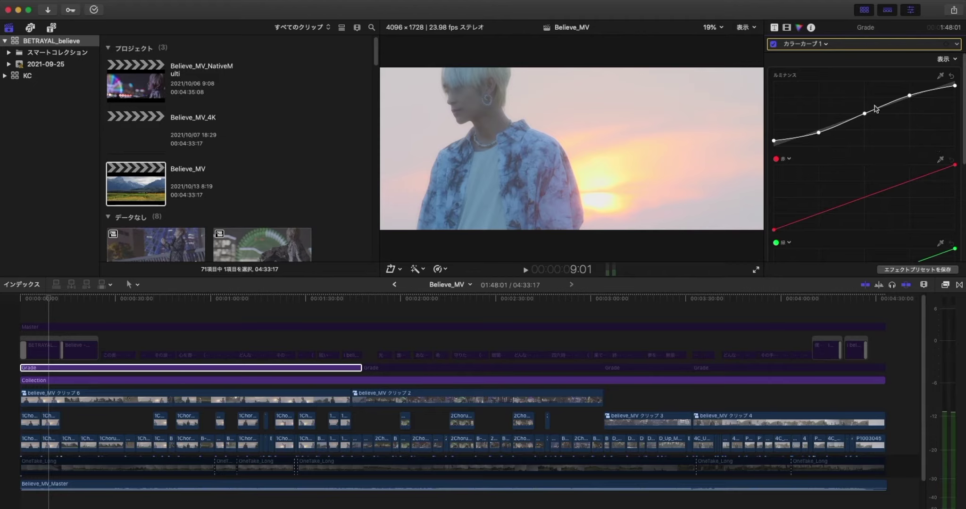
pyautogui.scroll(-3, 912, 97)
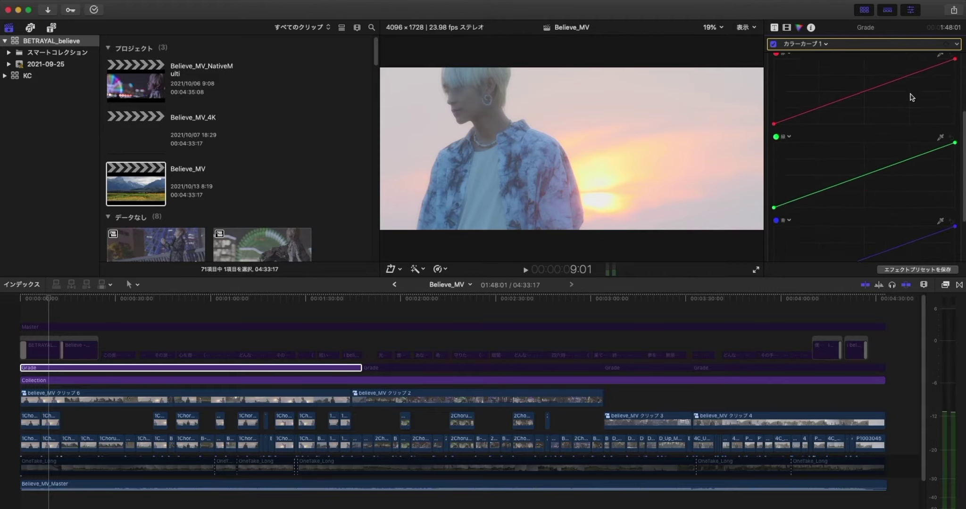
# - Examine the first Grade layer's Hue/Saturation Curves 1 HvS curve and scrub the opening footage to judge its effect
pyautogui.click(787, 28)
pyautogui.click(817, 83)
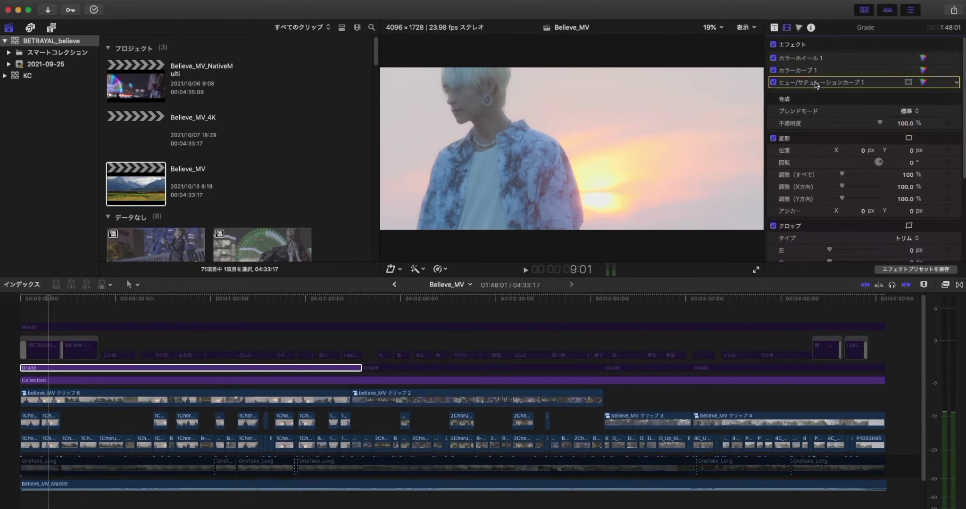
pyautogui.click(799, 28)
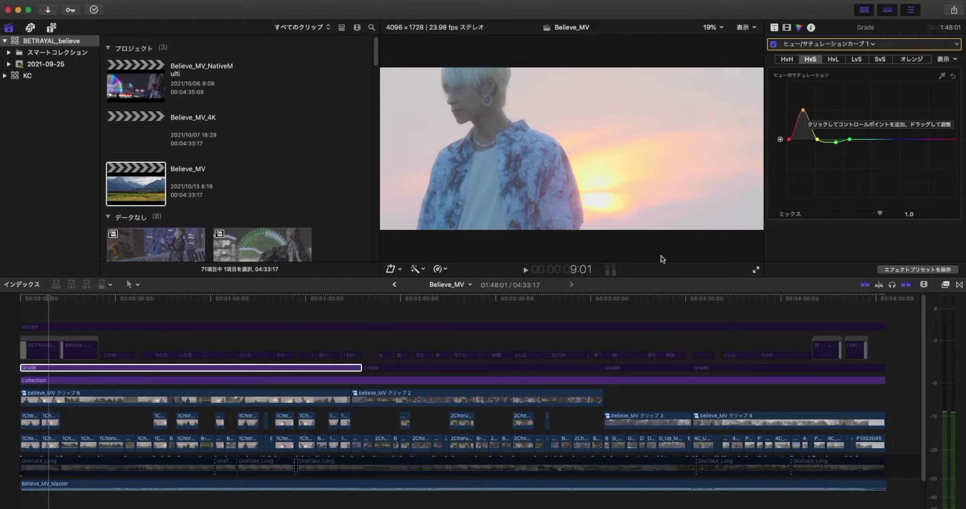
pyautogui.moveTo(20, 300); pyautogui.dragTo(79, 295)
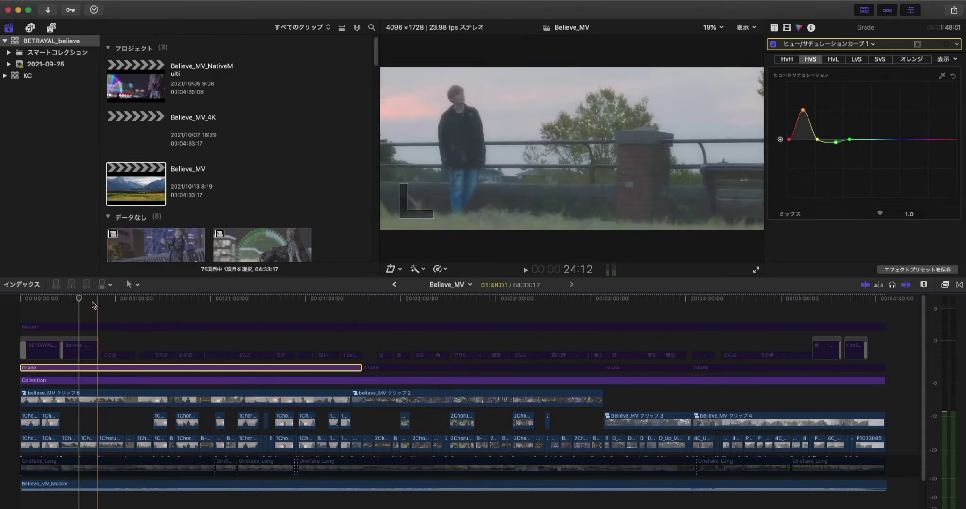
pyautogui.moveTo(79, 299); pyautogui.dragTo(53, 302)
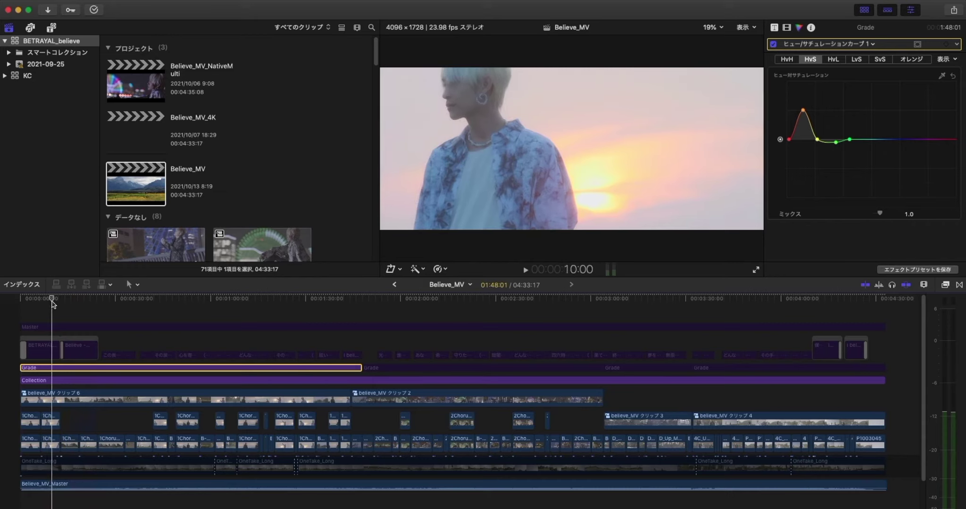
# - Return to Color Wheels 1 on the first Grade layer and review the midtones wheel, temperature, tint and hue
pyautogui.click(796, 45)
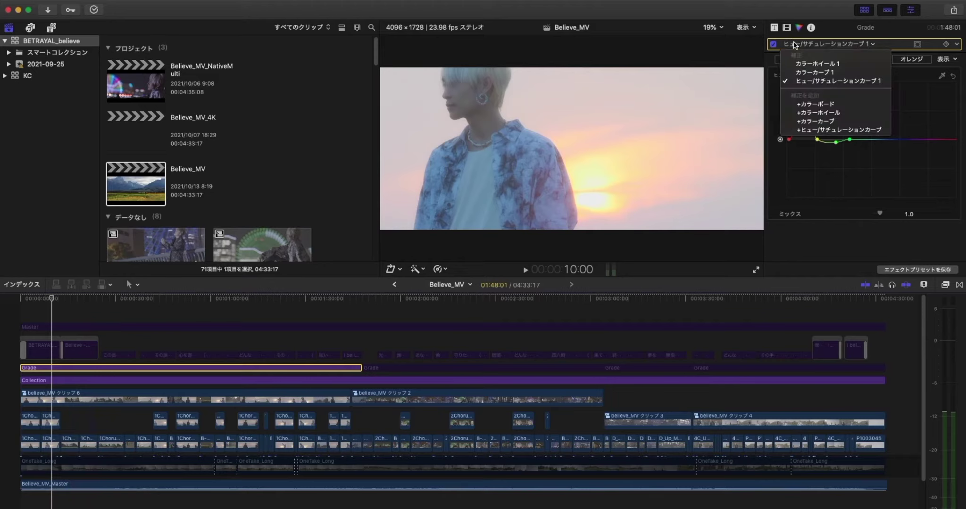
pyautogui.click(807, 63)
pyautogui.scroll(-5, 859, 155)
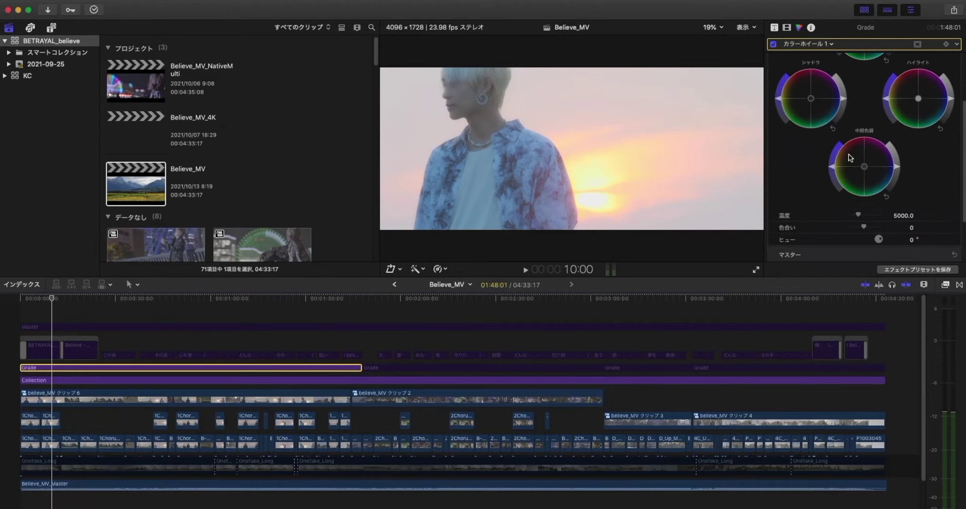
pyautogui.moveTo(865, 168)
pyautogui.mouseDown()
pyautogui.moveTo(873, 169)
pyautogui.moveTo(862, 171)
pyautogui.mouseUp()
pyautogui.click(908, 167)
pyautogui.write('0')
pyautogui.press('Return')
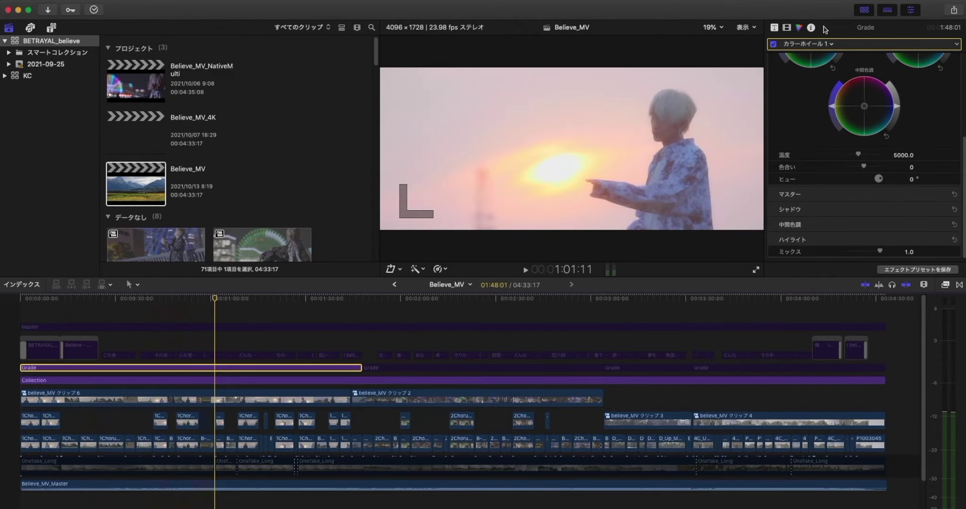
# - Check the sunset shot at 1:01:11 on the video scopes, and hide the scopes again
pyautogui.click(807, 44)
pyautogui.click(663, 79)
pyautogui.press('super+7')
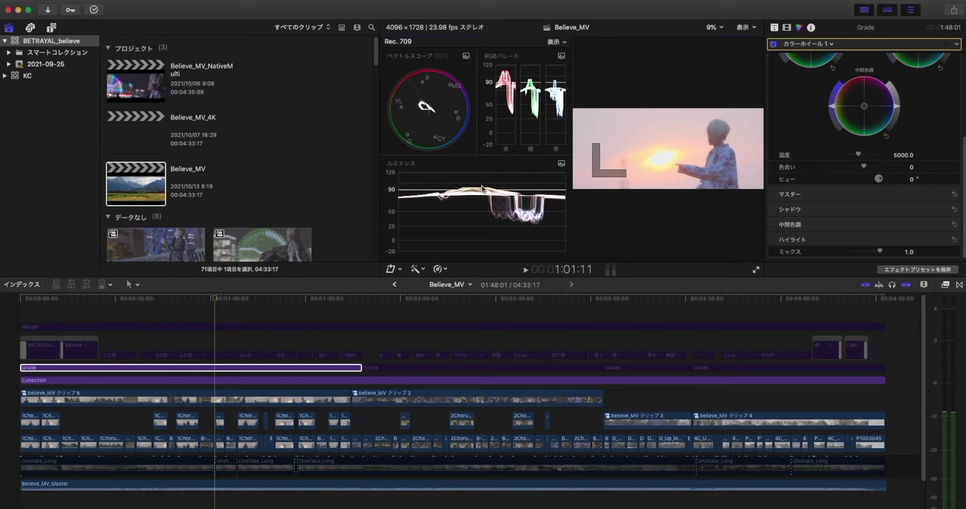
pyautogui.click(755, 32)
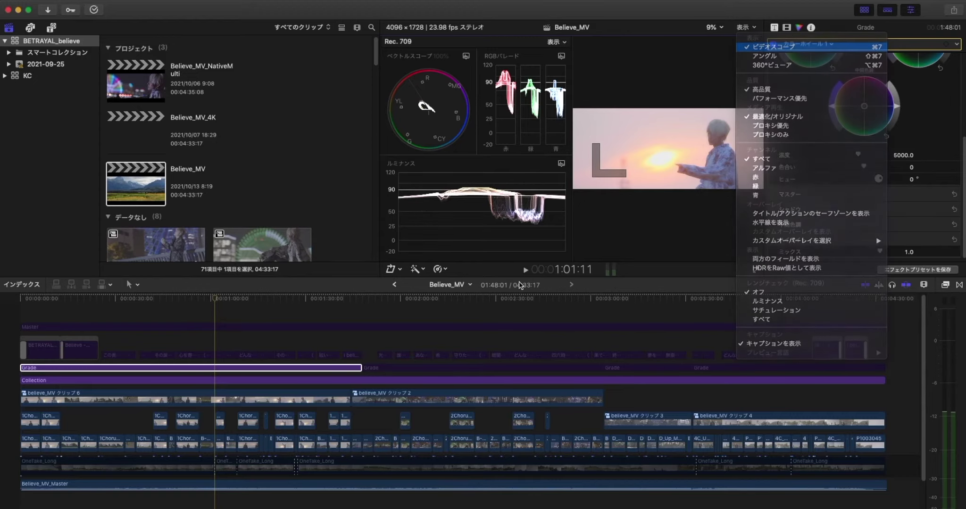
pyautogui.click(760, 49)
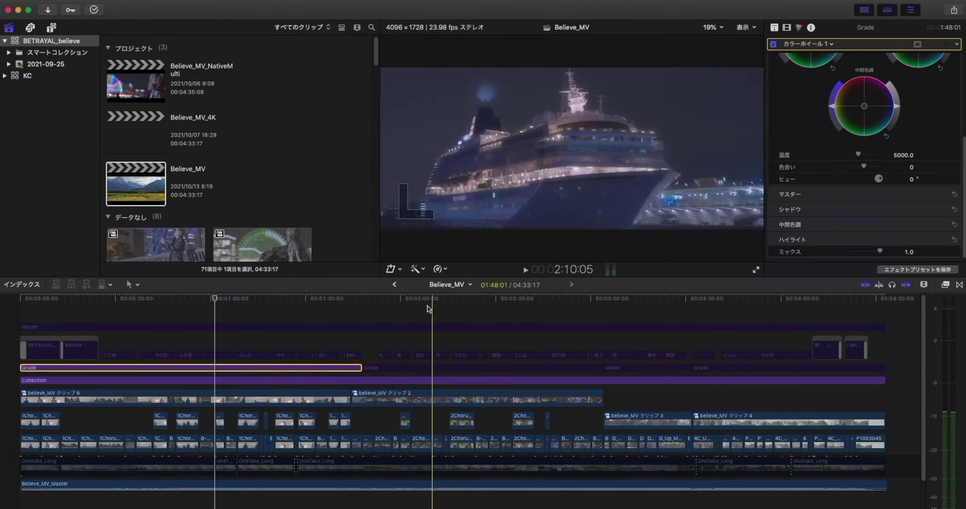
# - Re-enable the second Grade layer over the night footage and preview it from the cruise ship shot to 2:13:16
pyautogui.click(434, 369)
pyautogui.click(435, 369)
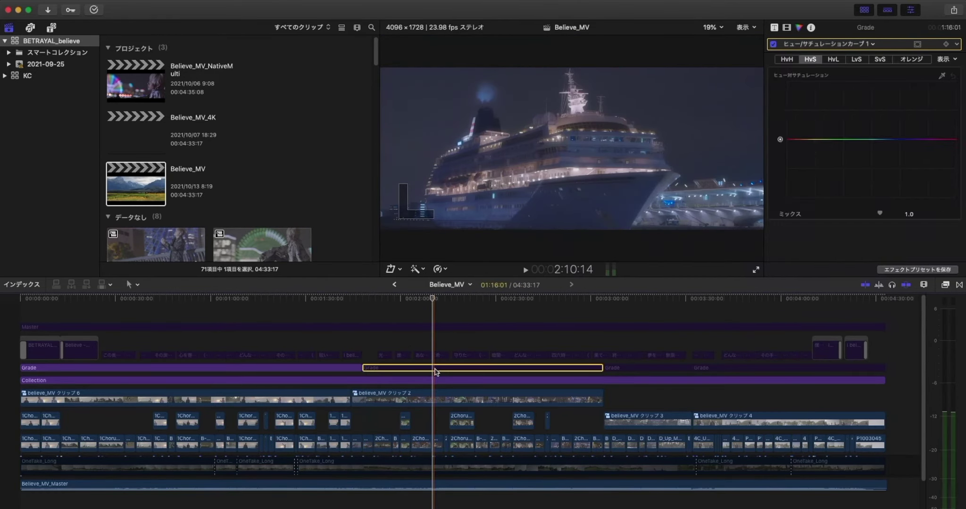
pyautogui.press('v')
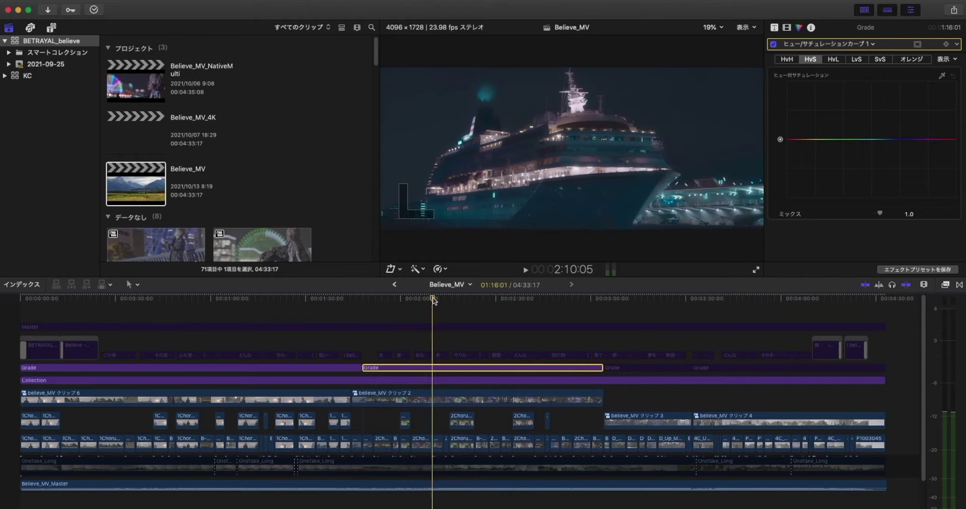
pyautogui.moveTo(427, 302)
pyautogui.mouseDown()
pyautogui.moveTo(363, 318)
pyautogui.moveTo(443, 304)
pyautogui.mouseUp()
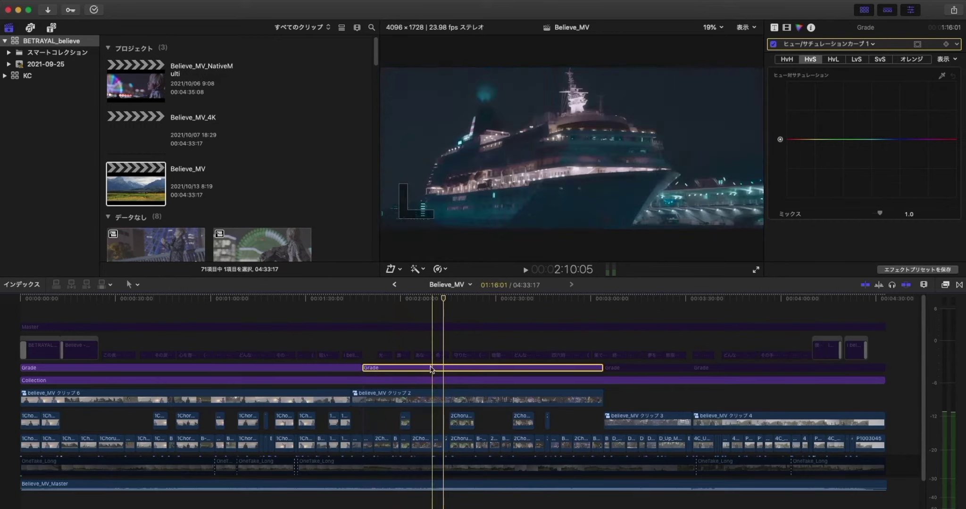
# - Examine the second Grade layer's Color Curves 1 luminance curve and the HvH curve of Hue/Saturation Curves 1
pyautogui.click(784, 27)
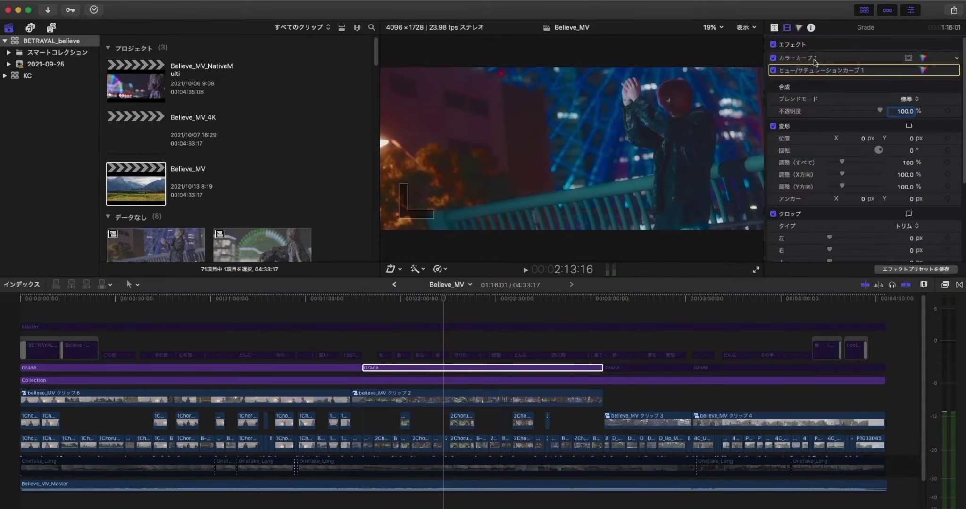
pyautogui.click(799, 29)
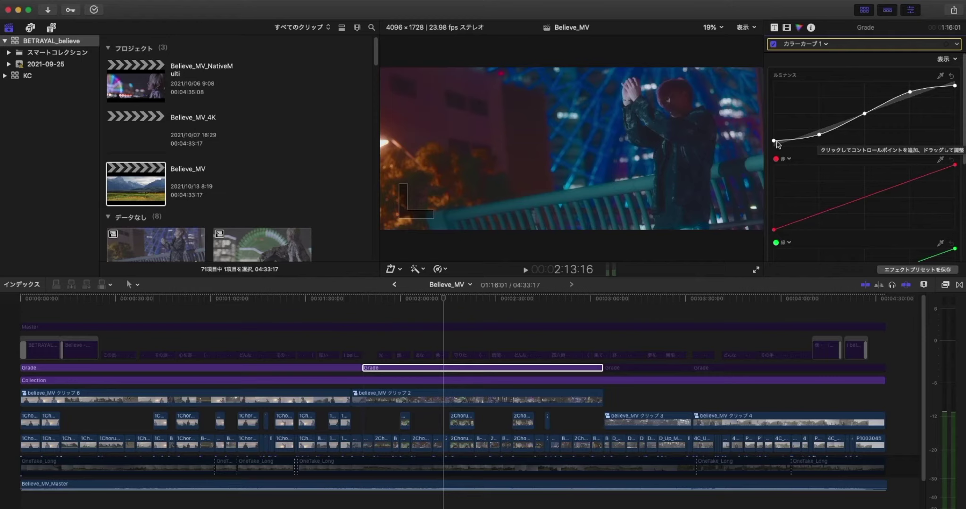
pyautogui.click(818, 44)
pyautogui.click(820, 74)
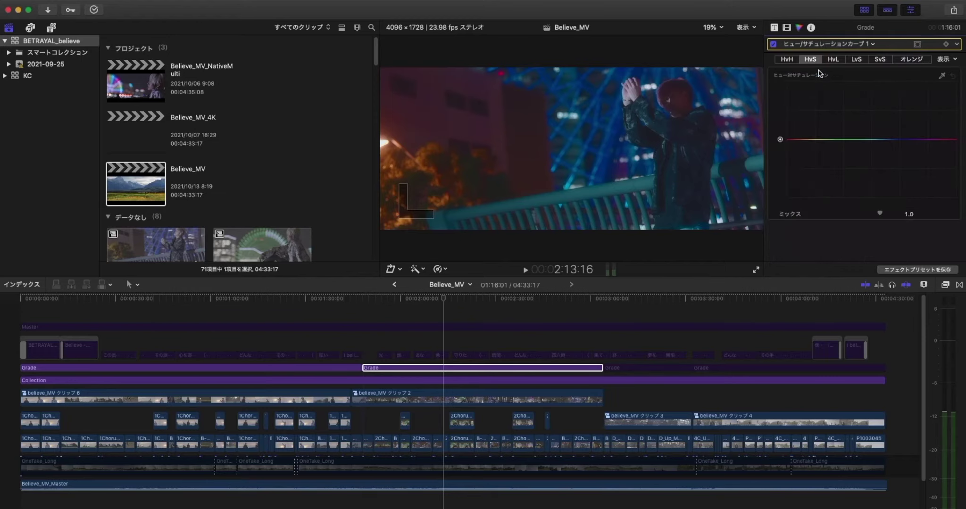
pyautogui.click(786, 60)
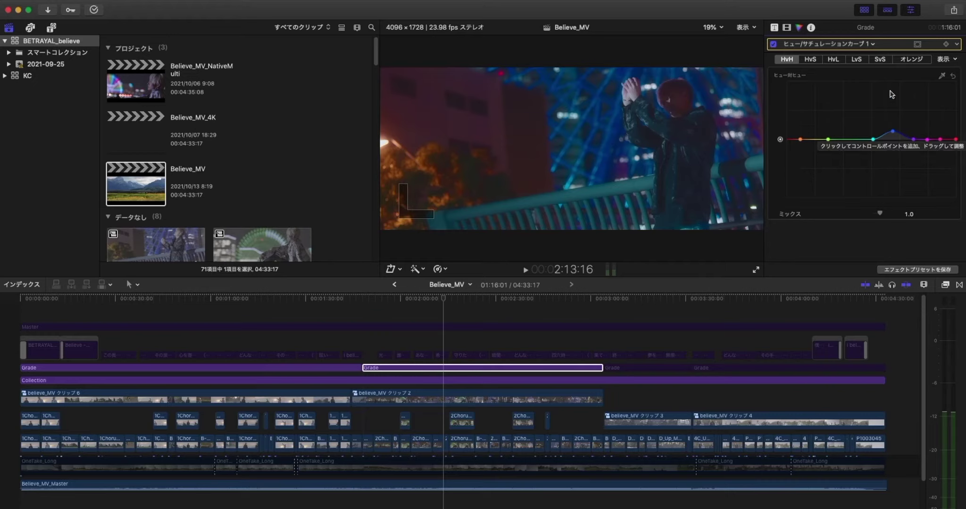
# - Compare the night footage with Hue/Saturation Curves 1 off and on, leave it enabled, and scrub back to 1:52:16
pyautogui.click(773, 44)
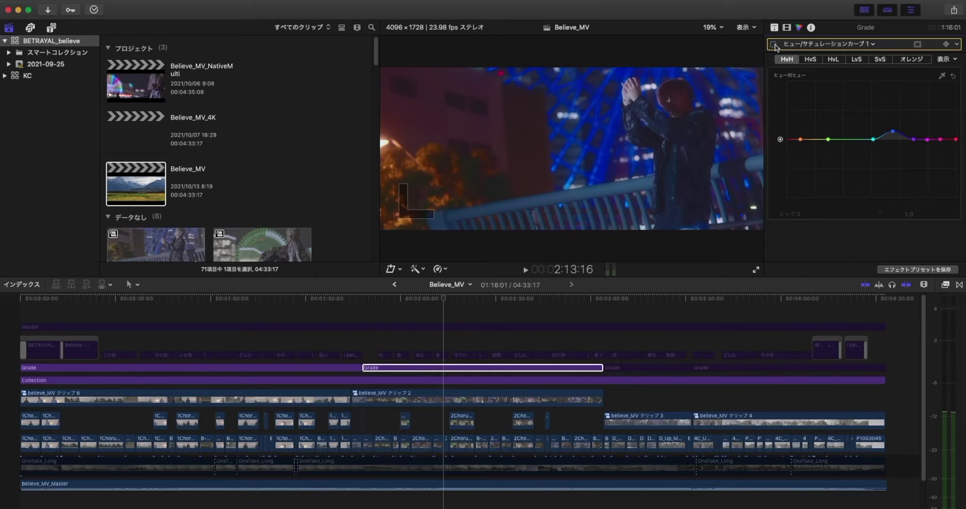
pyautogui.click(774, 45)
pyautogui.click(773, 44)
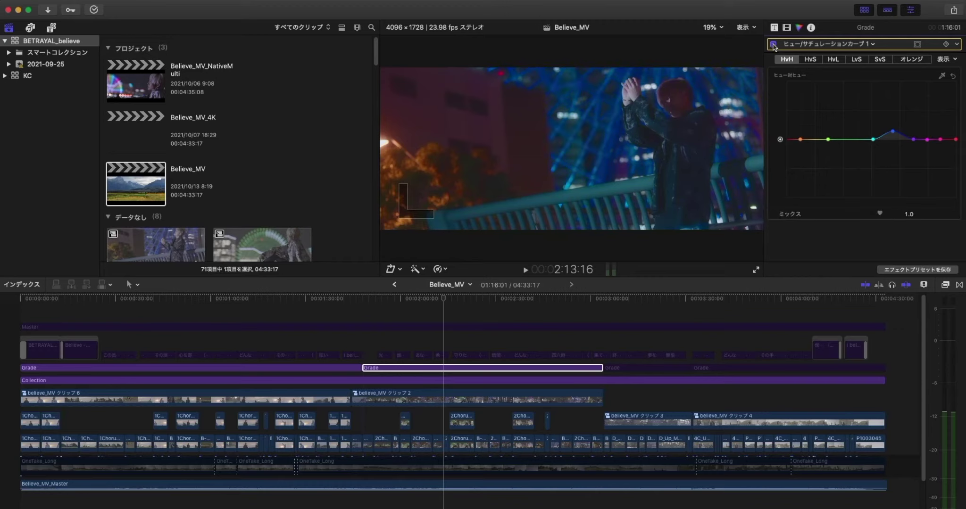
pyautogui.click(773, 44)
pyautogui.click(415, 302)
pyautogui.moveTo(417, 306); pyautogui.dragTo(378, 302)
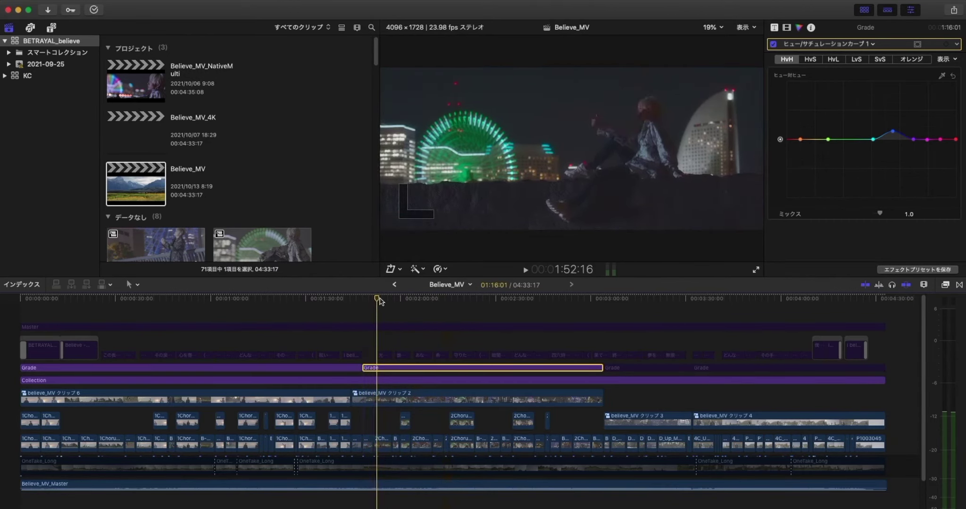
# - Compare the man-by-railing shot at 2:04:07 and the cruise ship shot at 2:10:14 with Hue/Saturation Curves 1 off and on
pyautogui.click(384, 300)
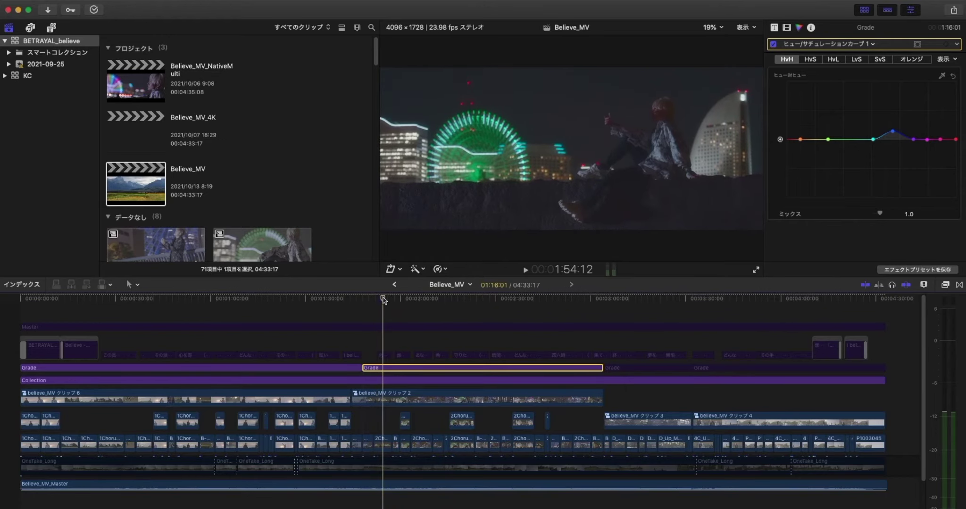
pyautogui.moveTo(383, 300); pyautogui.dragTo(415, 288)
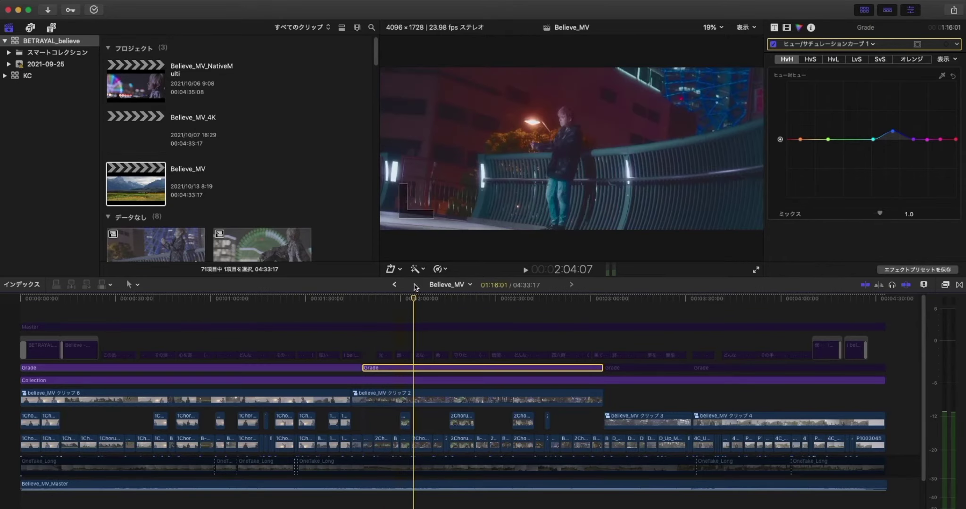
pyautogui.click(388, 180)
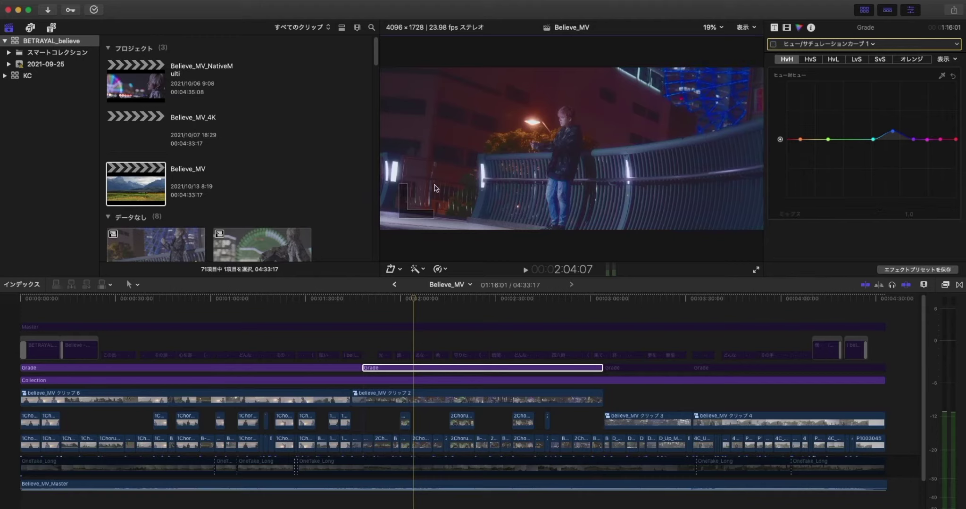
pyautogui.click(773, 44)
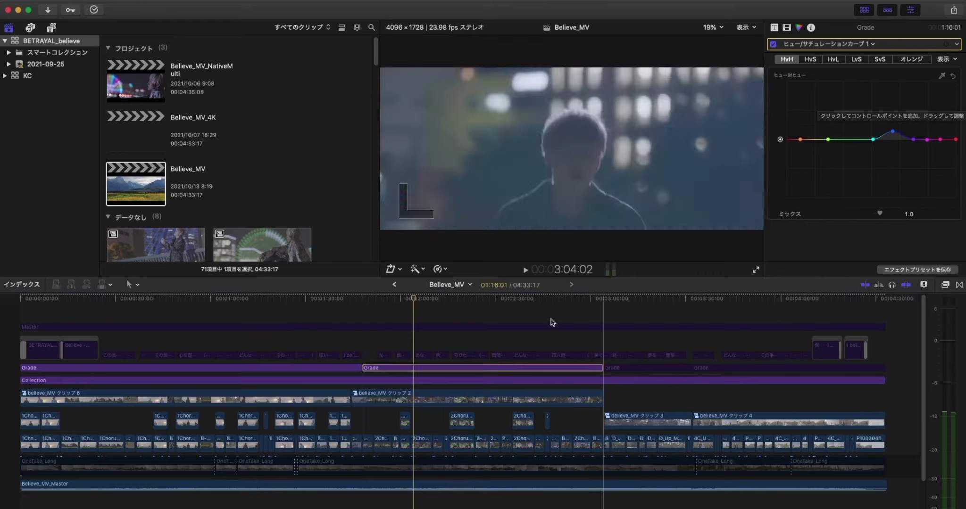
pyautogui.click(471, 368)
pyautogui.moveTo(413, 299); pyautogui.dragTo(435, 298)
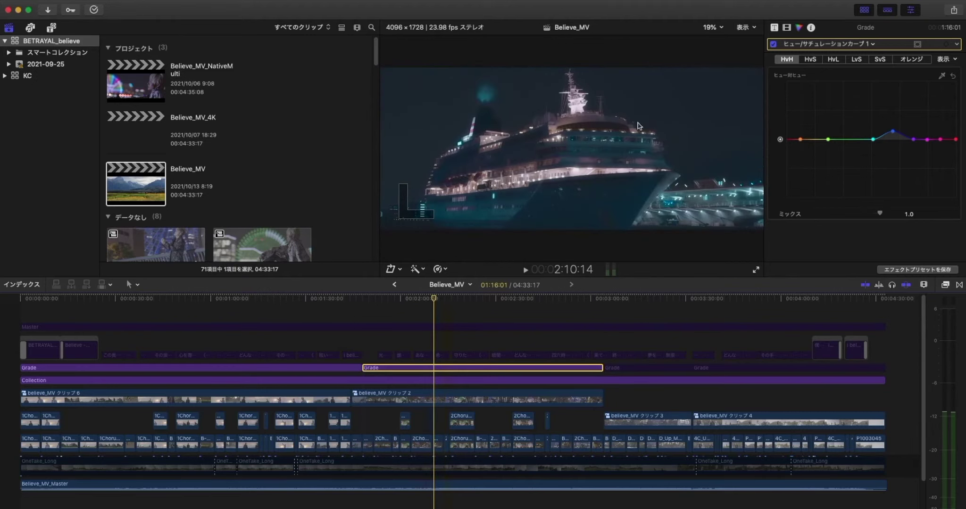
pyautogui.click(773, 44)
pyautogui.click(773, 44)
# - Compare the Ferris wheel shot at 2:18:06 and the street shot at 2:25:10 with Hue/Saturation Curves 1 off and on
pyautogui.moveTo(438, 300); pyautogui.dragTo(459, 294)
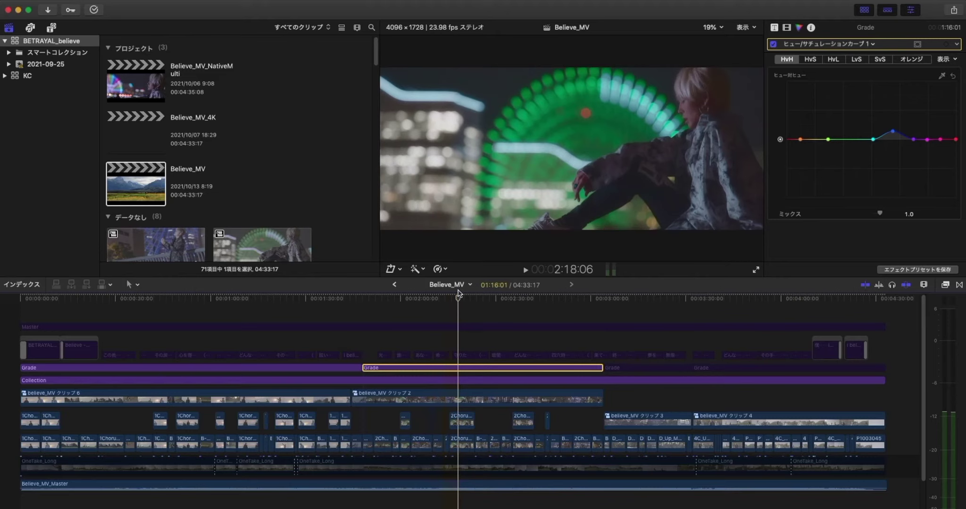
pyautogui.click(773, 44)
pyautogui.click(774, 44)
pyautogui.click(773, 45)
pyautogui.click(773, 44)
pyautogui.click(773, 45)
pyautogui.click(773, 44)
pyautogui.moveTo(460, 299); pyautogui.dragTo(480, 299)
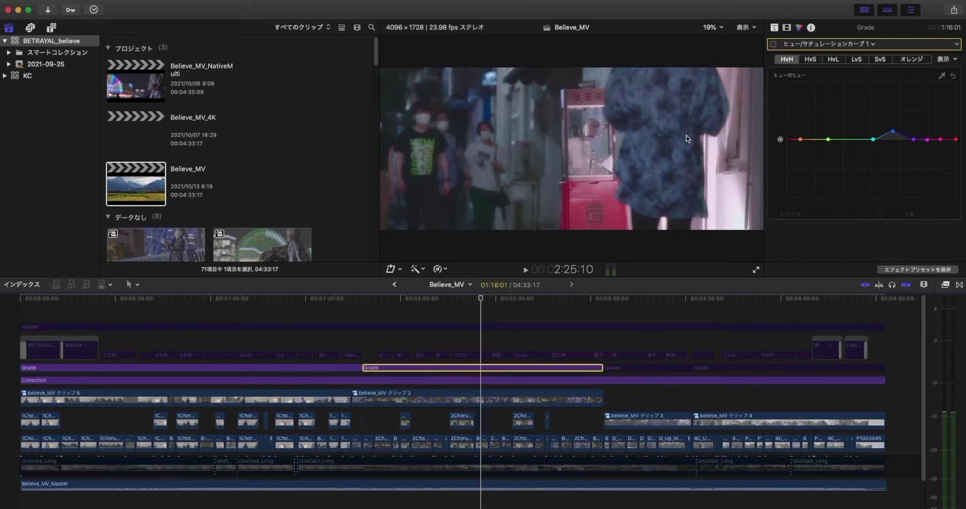
pyautogui.click(774, 44)
# - Scrub through the night section to 3:00:09 and compare the bridge shot with Hue/Saturation Curves 1 off and on
pyautogui.click(488, 300)
pyautogui.moveTo(489, 300); pyautogui.dragTo(390, 323)
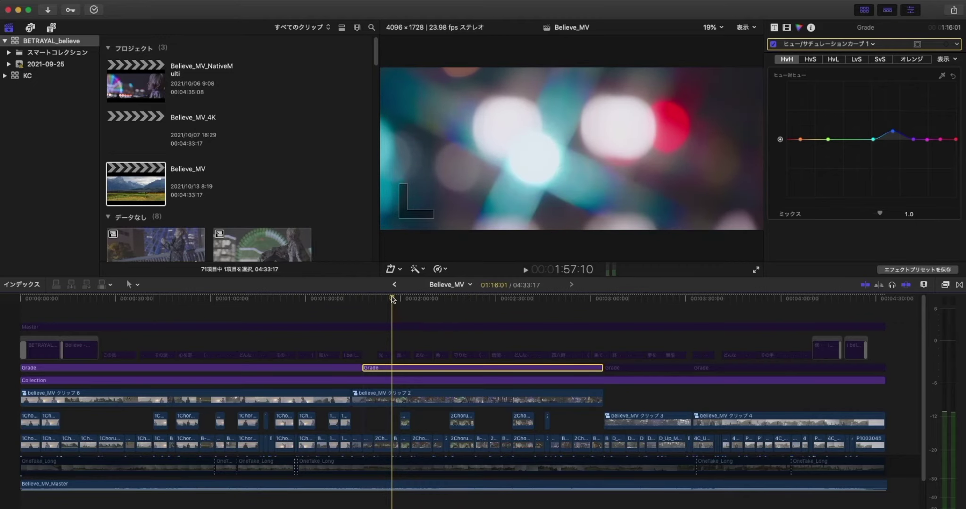
pyautogui.moveTo(391, 299); pyautogui.dragTo(594, 257)
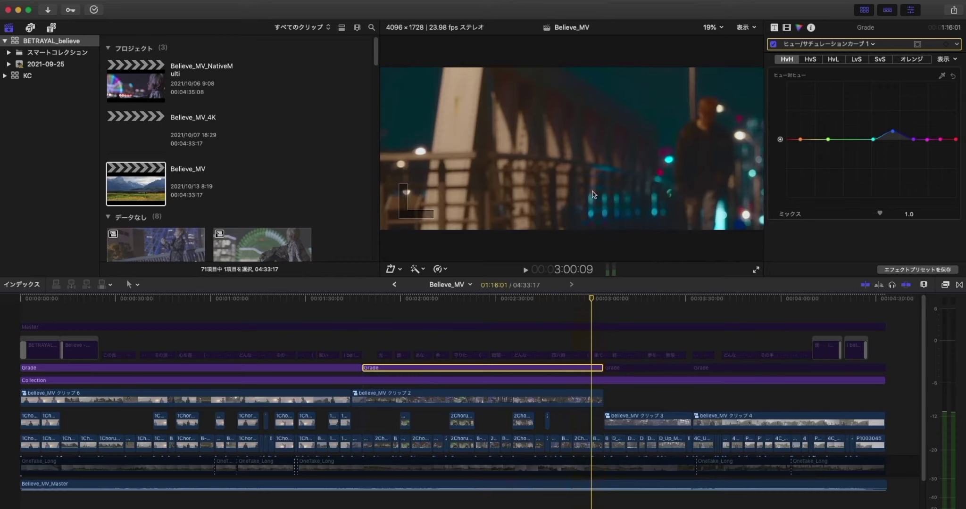
pyautogui.click(774, 44)
pyautogui.click(774, 44)
# - Re-enable the third Grade layer over the night footage around 3:15:02
pyautogui.click(637, 300)
pyautogui.click(637, 313)
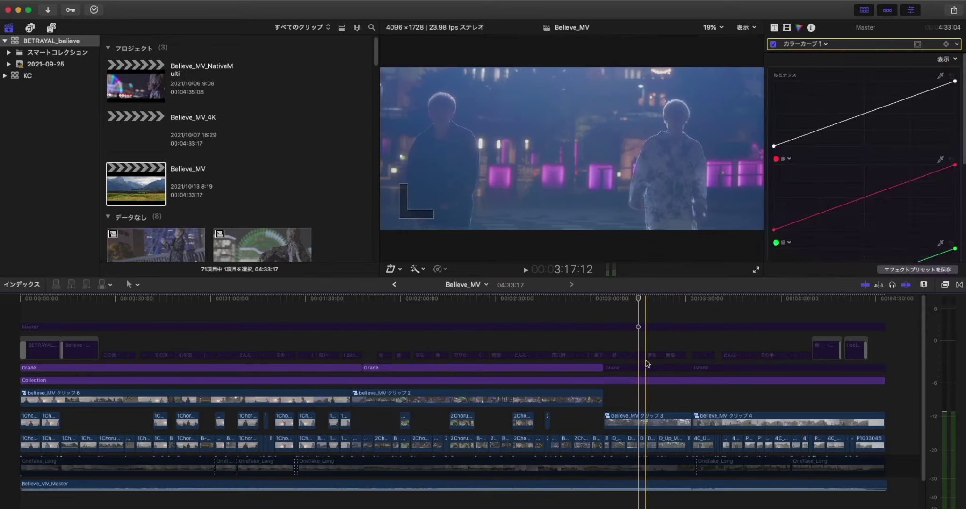
pyautogui.click(646, 370)
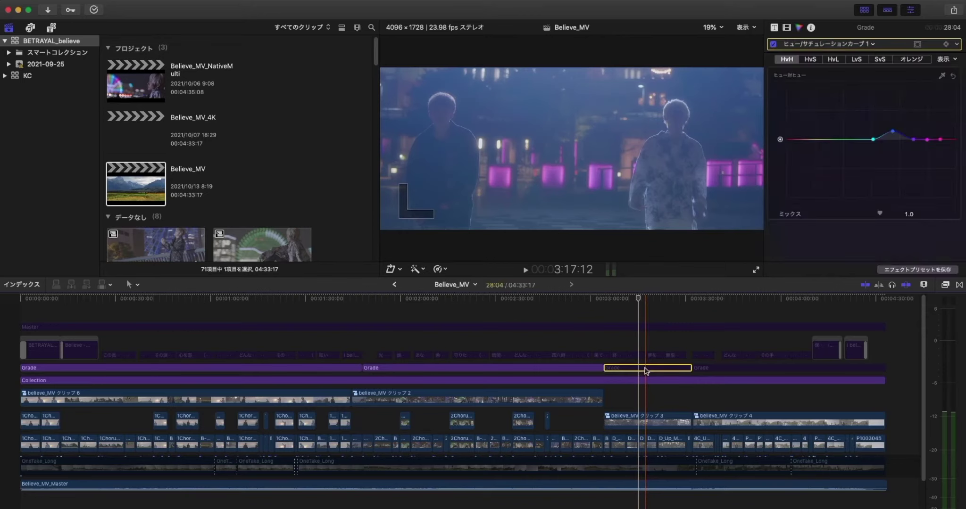
# - Examine the third Grade layer's Color Curves 1 and Hue/Saturation Curves 1, comparing the shot with the hue curve off and on
pyautogui.click(785, 28)
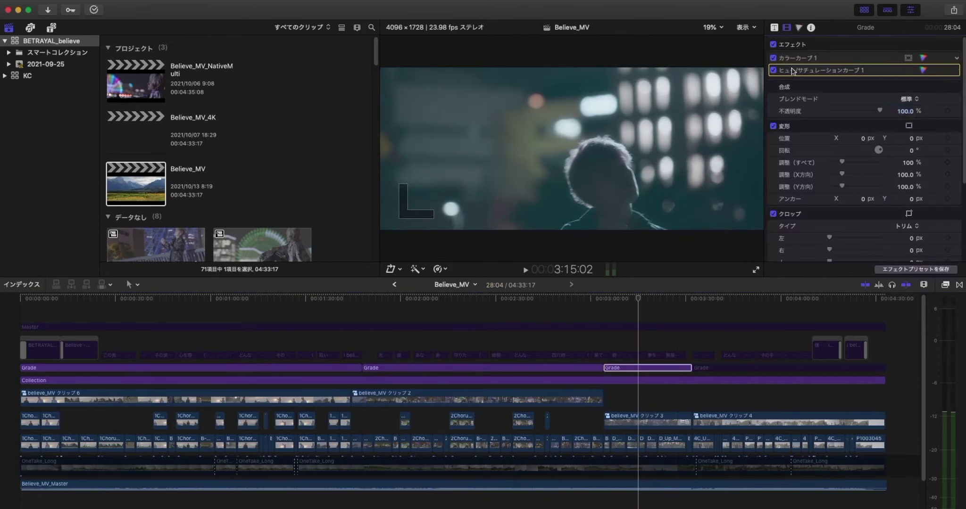
pyautogui.click(798, 28)
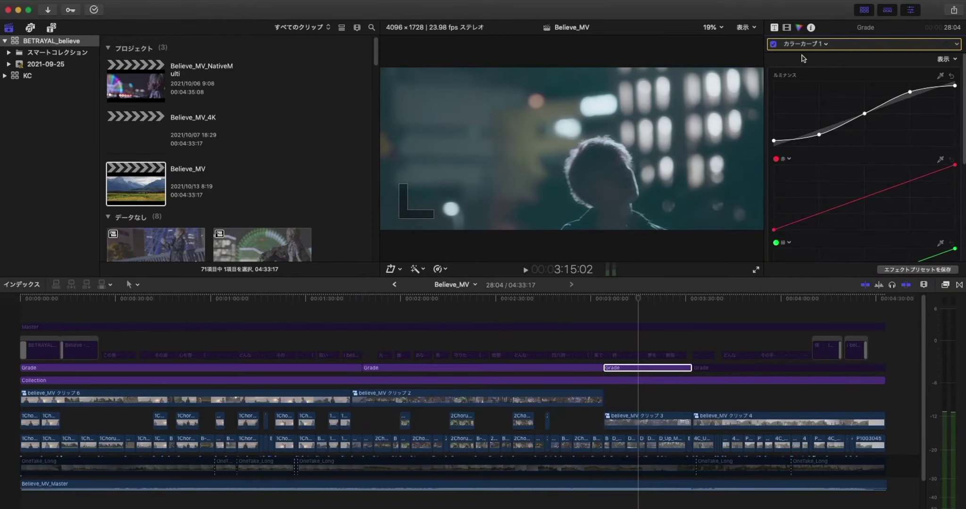
pyautogui.click(787, 27)
pyautogui.click(798, 28)
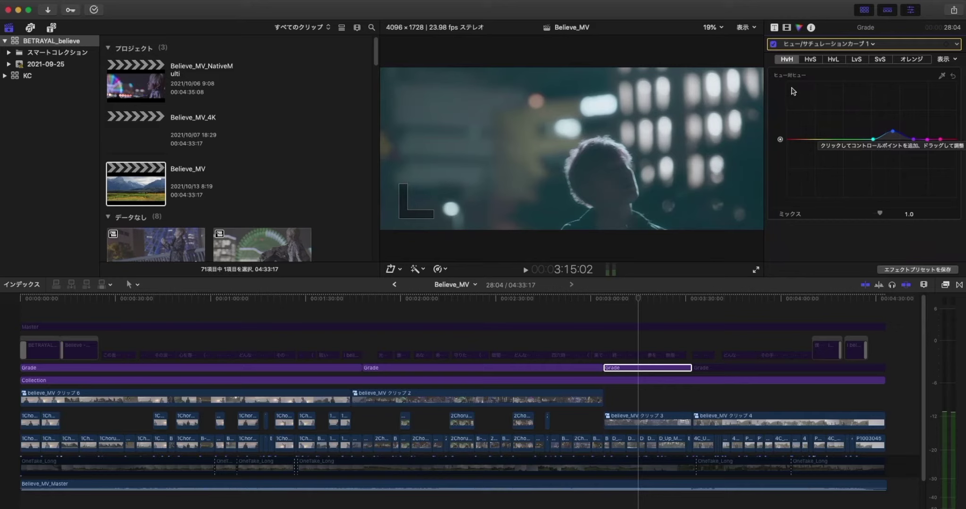
pyautogui.click(773, 45)
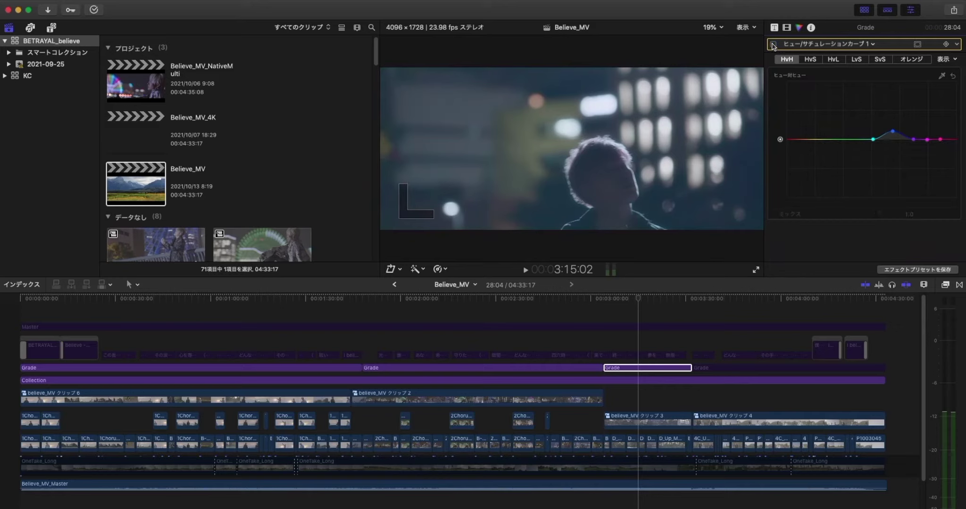
pyautogui.click(773, 44)
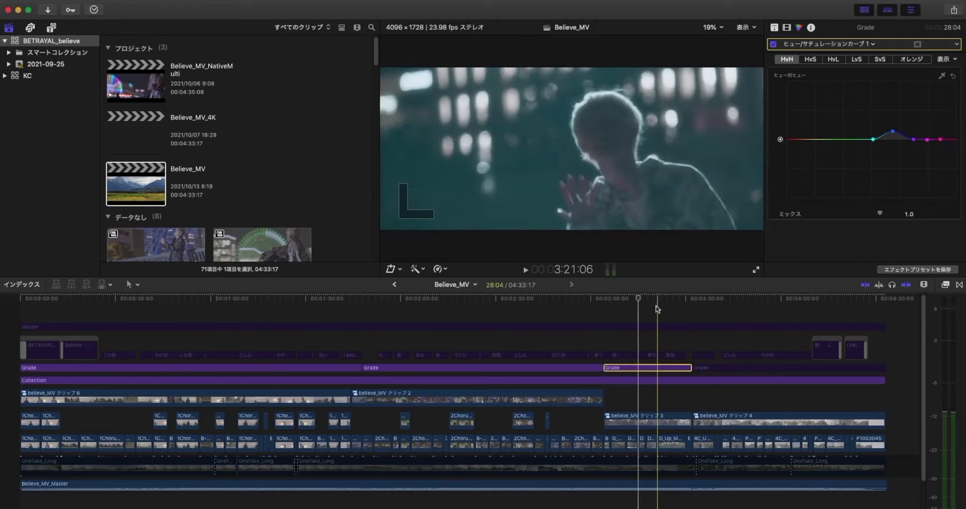
# - Scrub to 3:19:10 and inspect the D_Mid clip's Color Wheels 1 and its effects list
pyautogui.click(646, 298)
pyautogui.moveTo(646, 299); pyautogui.dragTo(653, 298)
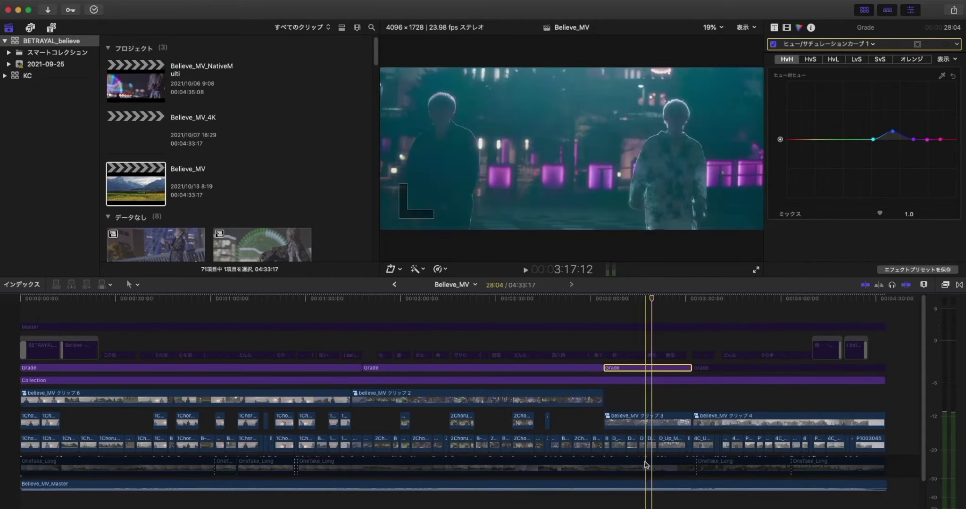
pyautogui.click(651, 444)
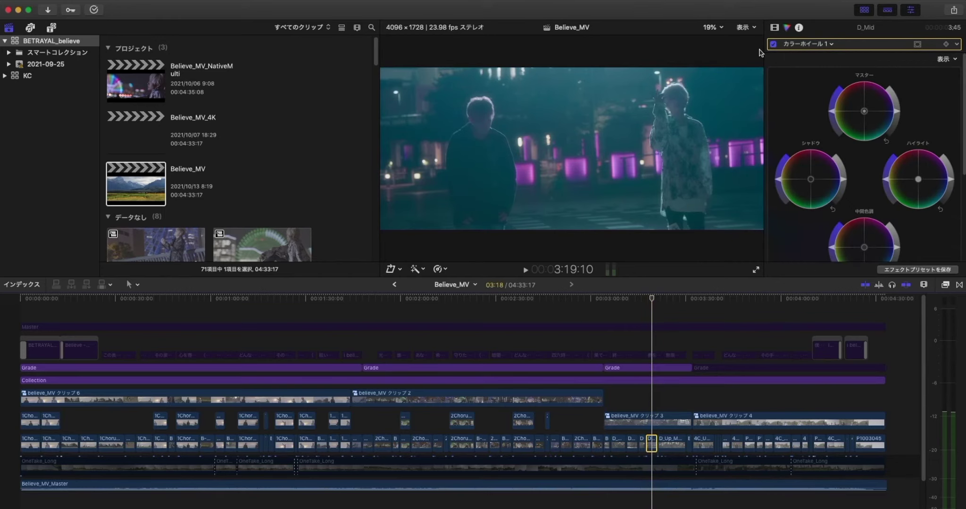
pyautogui.click(776, 28)
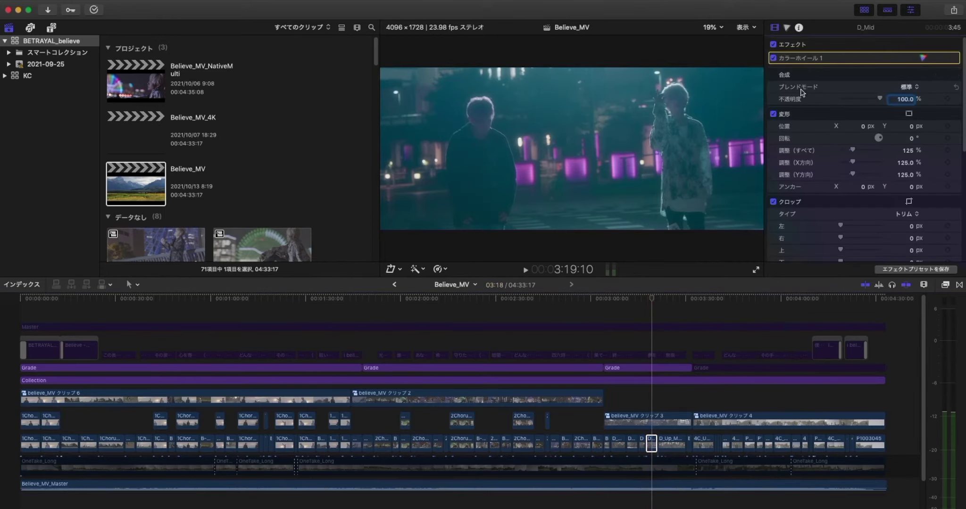
# - Compare the two-person night shot at 3:19:10 with the third Grade layer's Hue/Saturation Curves 1 off and on
pyautogui.click(660, 368)
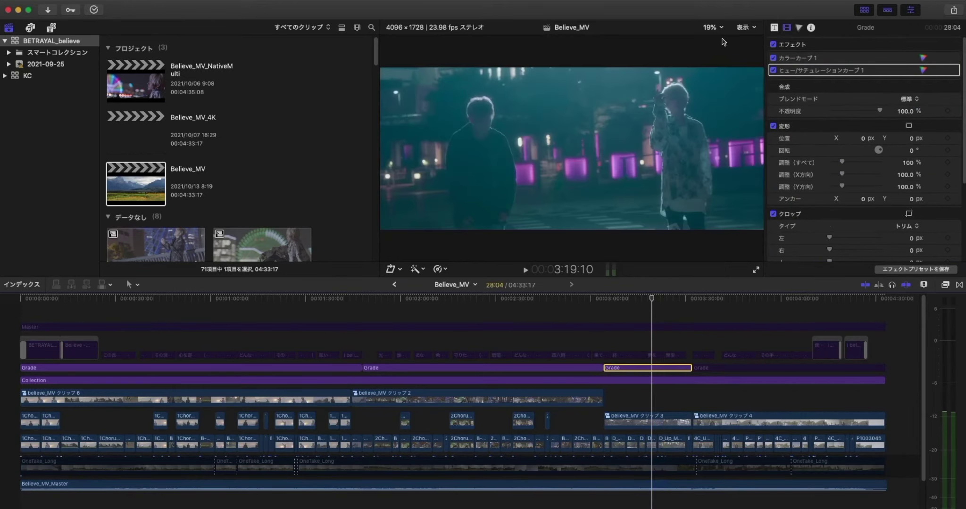
pyautogui.click(773, 70)
pyautogui.click(773, 70)
# - Compare the shot at 3:19:10 with the believe_MV クリップ 3 diffusion layer disabled and enabled
pyautogui.click(635, 417)
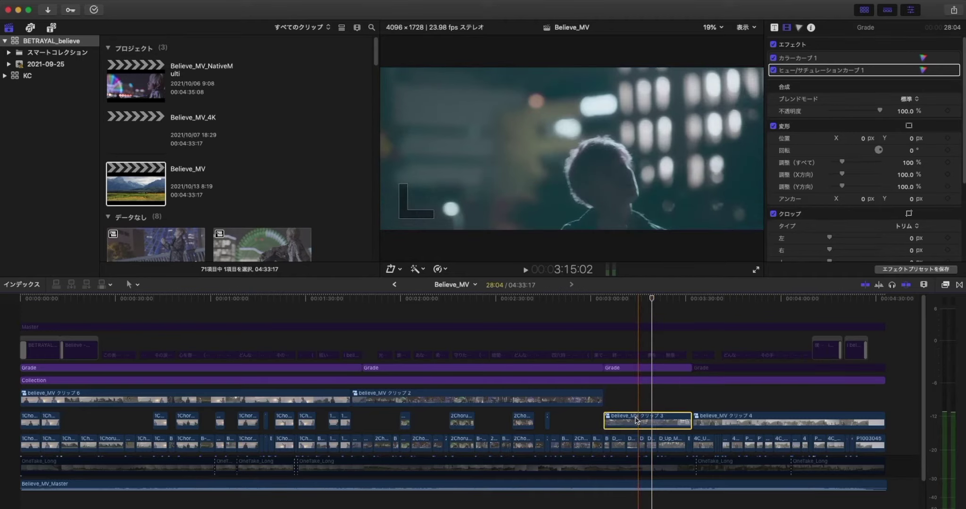
pyautogui.press('v')
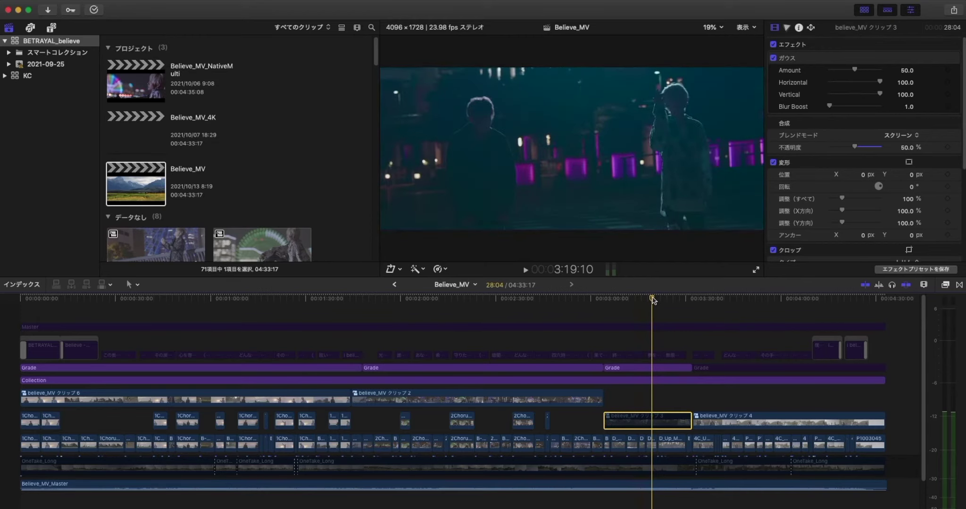
pyautogui.press('v')
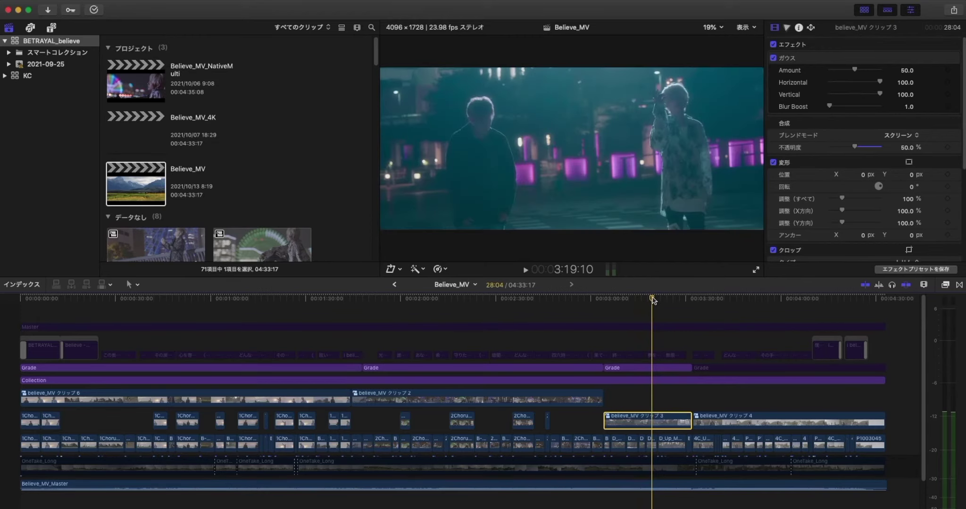
# - Re-enable the fourth Grade layer over the daytime footage and preview it at 4:03:12
pyautogui.click(721, 299)
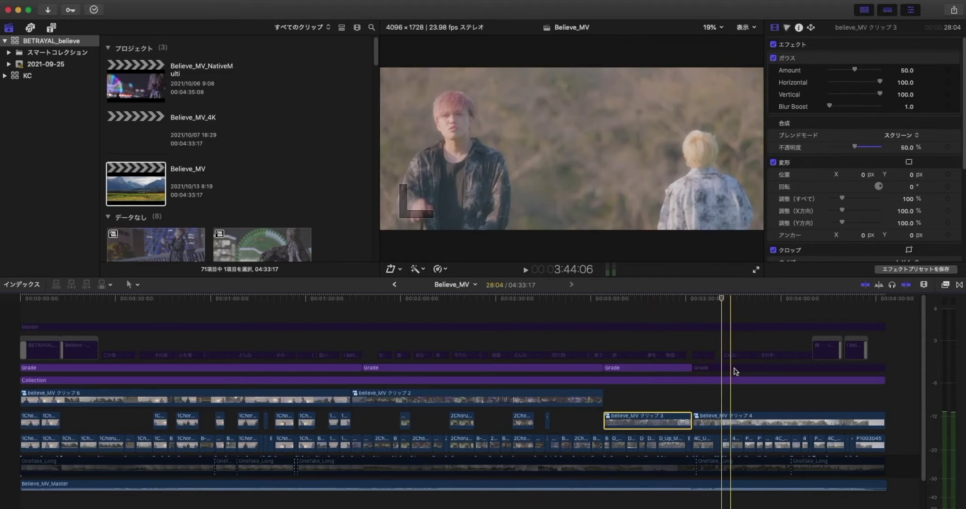
pyautogui.click(734, 370)
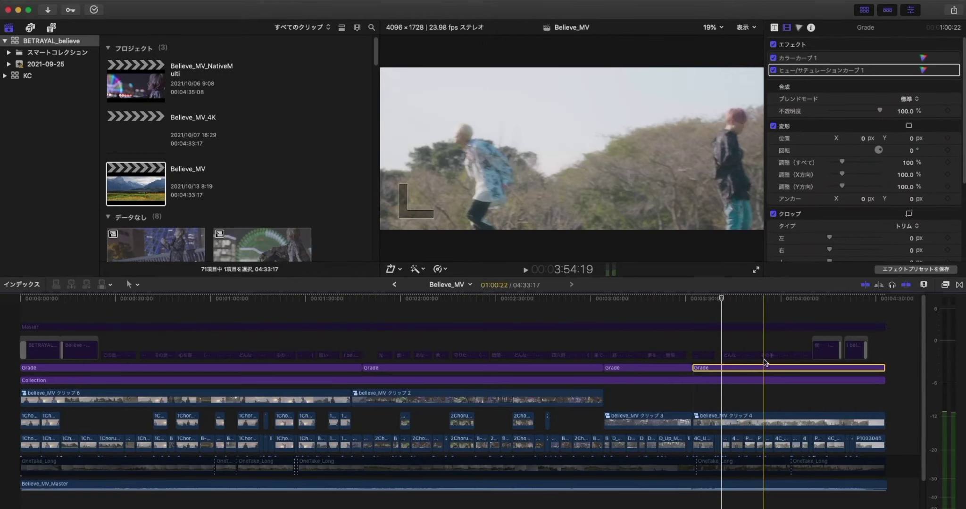
pyautogui.click(792, 358)
pyautogui.moveTo(720, 300); pyautogui.dragTo(791, 300)
pyautogui.click(794, 369)
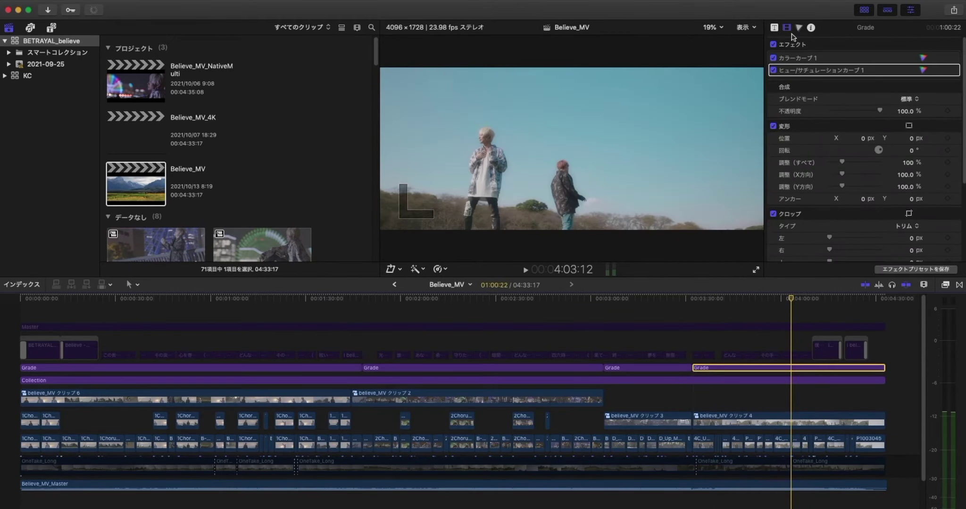
# - Examine the fourth Grade layer's HvH curve in Hue/Saturation Curves 1 and the luminance curve in Color Curves 1
pyautogui.click(799, 28)
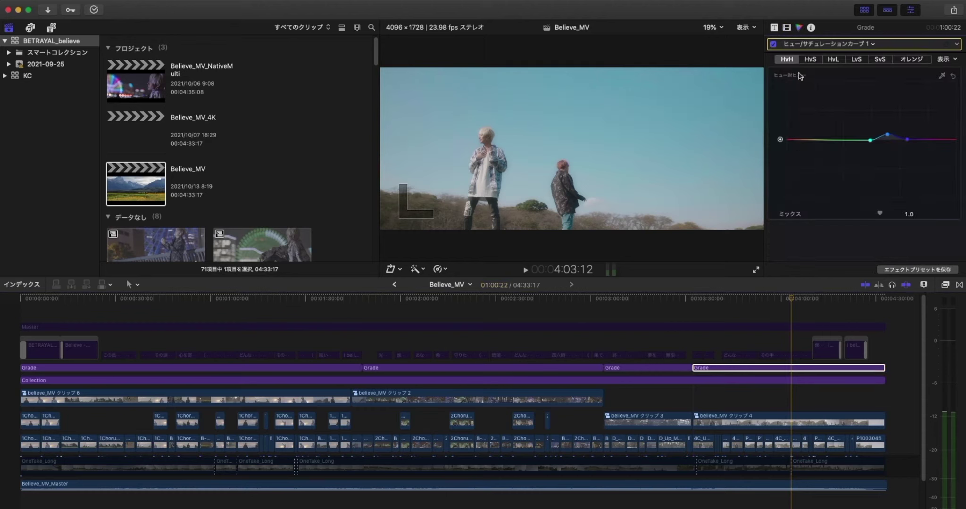
pyautogui.click(786, 29)
pyautogui.doubleClick(802, 56)
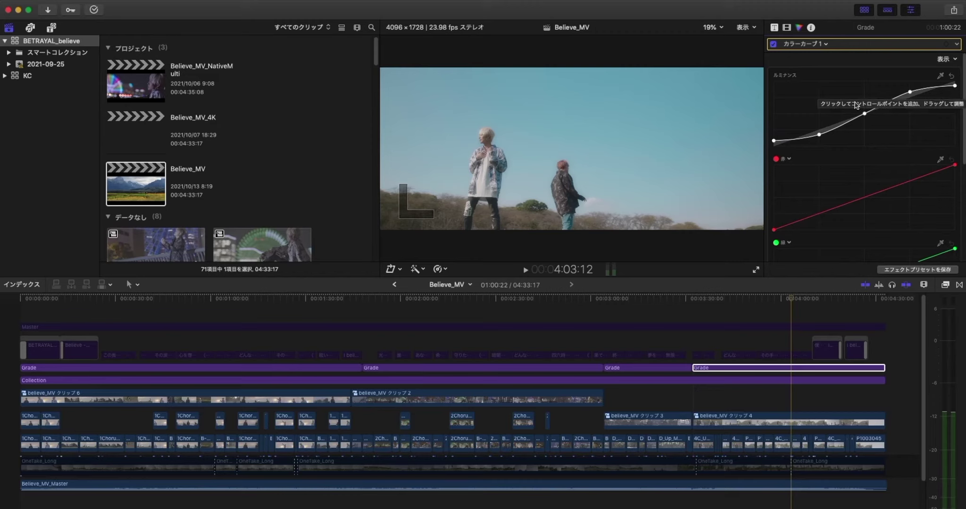
pyautogui.click(807, 45)
pyautogui.click(808, 72)
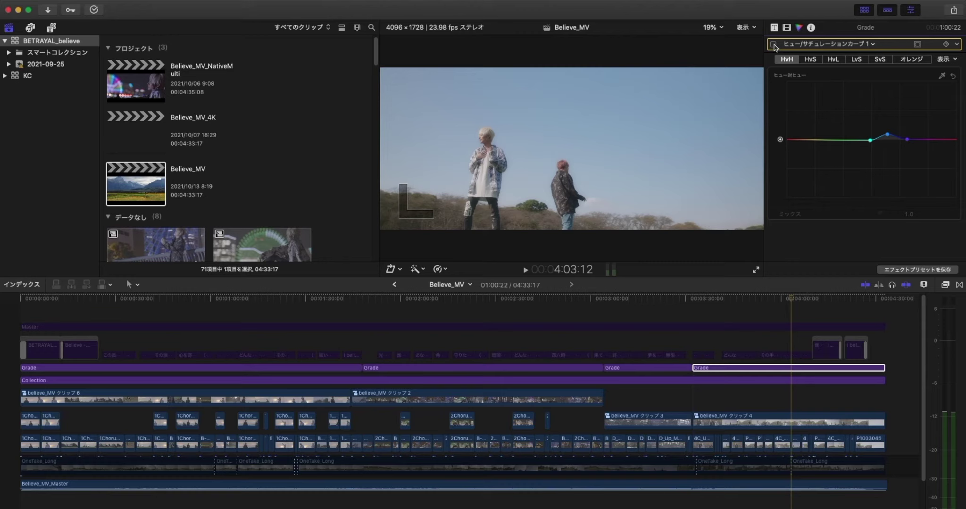
# - Compare the blue-sky shot at 4:03:12 with the fourth Grade layer's Hue/Saturation Curves 1 off and on
pyautogui.click(774, 44)
pyautogui.click(774, 45)
pyautogui.click(774, 45)
pyautogui.click(773, 45)
pyautogui.click(774, 45)
pyautogui.click(773, 44)
# - Park the playhead at 4:06:15, then re-enable all the title clips and the Master layer
pyautogui.click(791, 300)
pyautogui.moveTo(792, 302)
pyautogui.mouseDown()
pyautogui.moveTo(716, 322)
pyautogui.moveTo(802, 317)
pyautogui.mouseUp()
pyautogui.moveTo(886, 347); pyautogui.dragTo(23, 359)
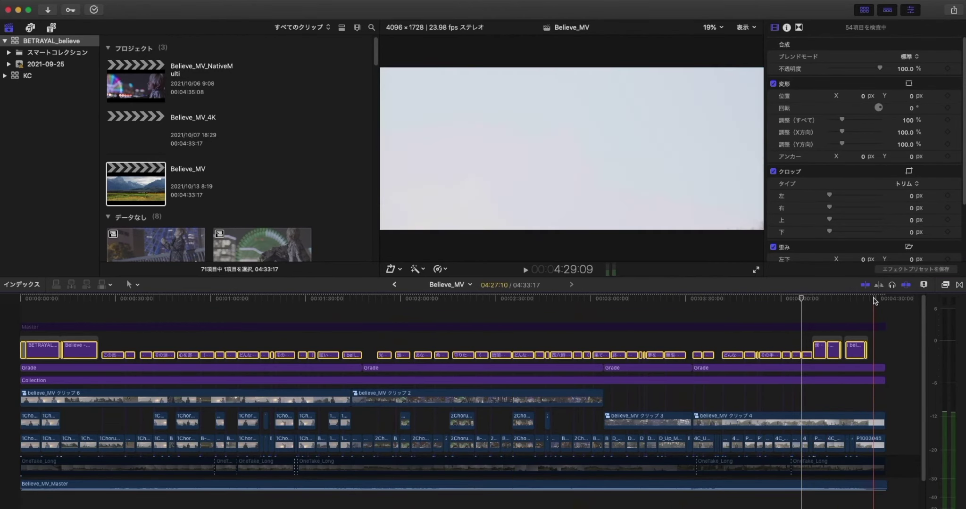
pyautogui.click(579, 326)
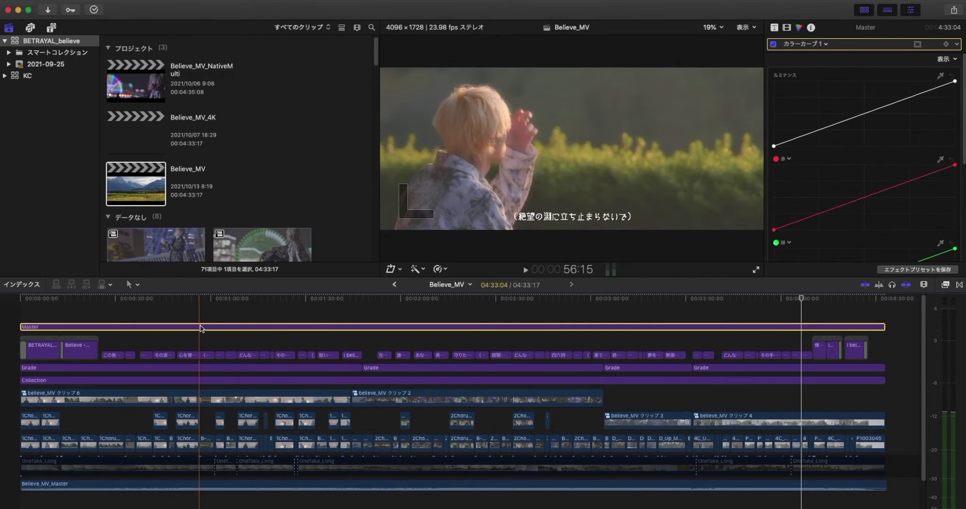
# - Inspect the Master layer's effects list and look through the luminance and color channels of its Color Curves 1
pyautogui.click(786, 28)
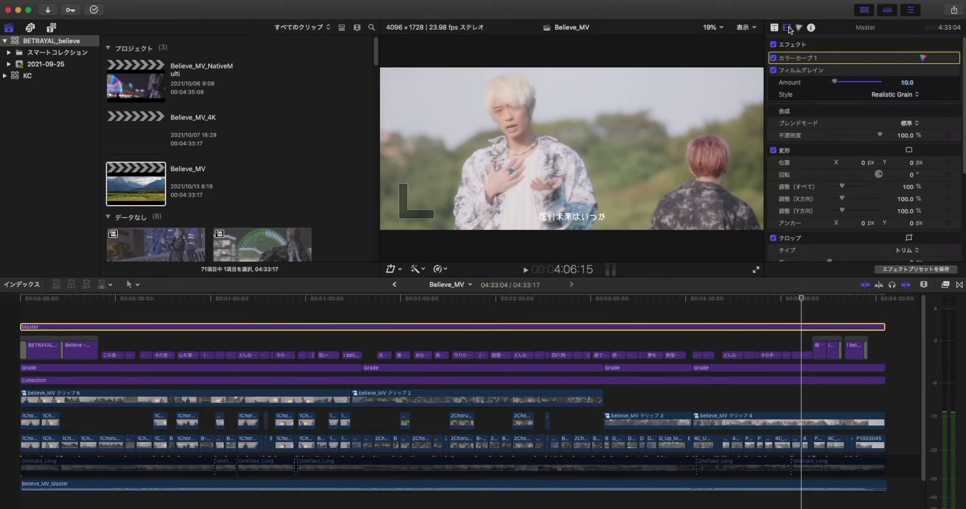
pyautogui.click(799, 29)
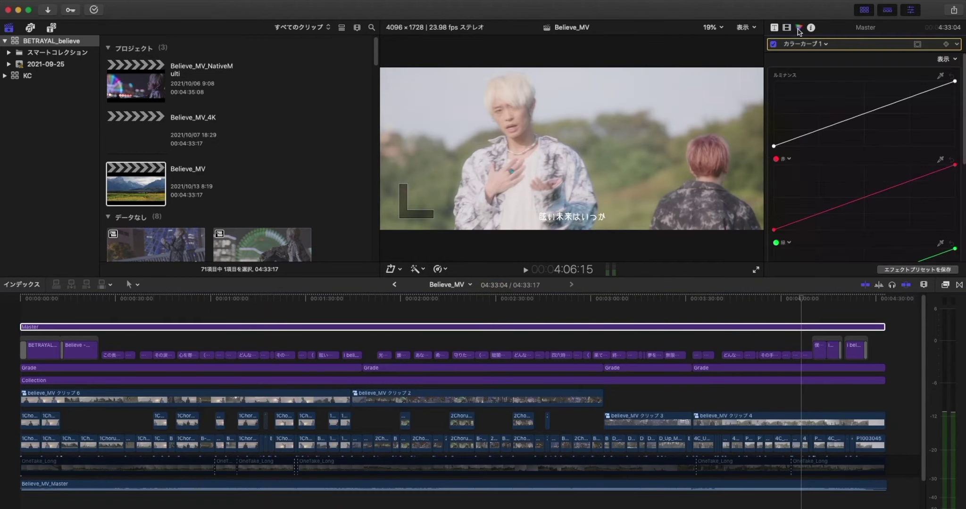
pyautogui.scroll(-5, 873, 124)
pyautogui.scroll(5, 873, 124)
# - Examine the Master layer's Film Grain effect and compare the shot at 4:06:15 with it off and on
pyautogui.click(786, 28)
pyautogui.click(800, 71)
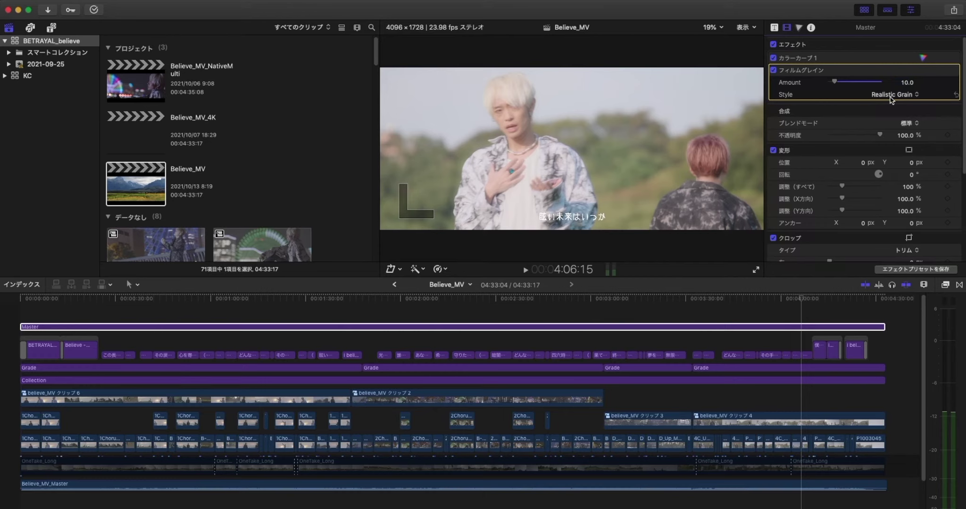
pyautogui.click(773, 71)
pyautogui.click(773, 71)
# - Enlarge the preview to 75% around the lyric title, compare the Master layer's Film Grain off and on, then fit the frame again
pyautogui.click(744, 28)
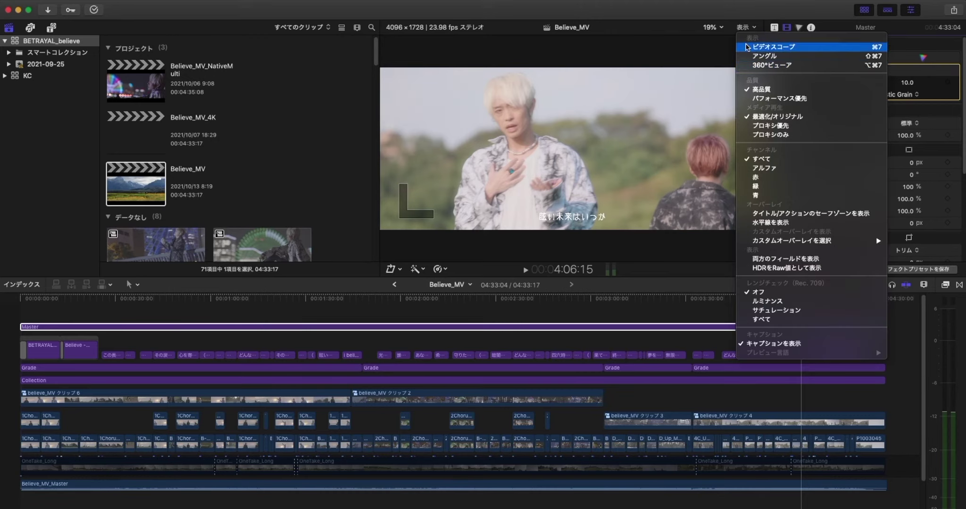
pyautogui.click(720, 54)
pyautogui.press('super+equal')
pyautogui.press('super+equal')
pyautogui.press('super+equal')
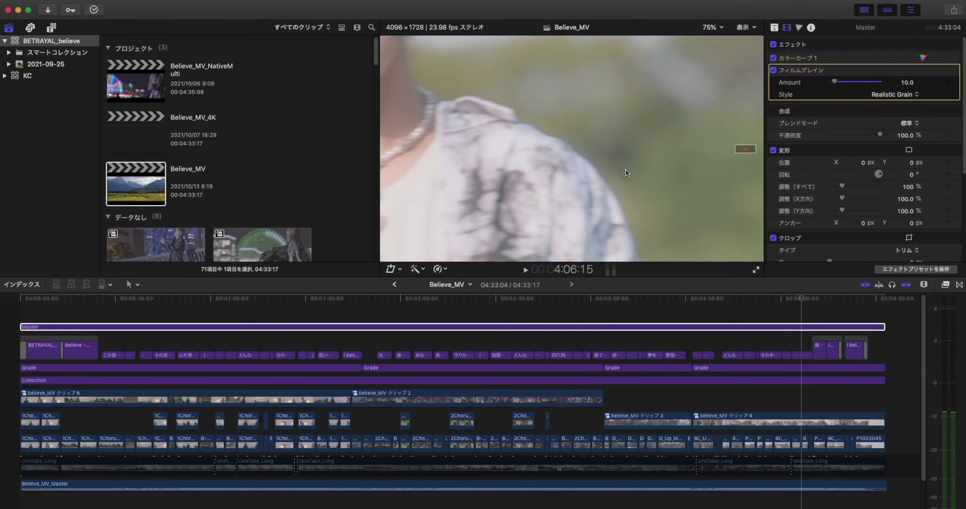
pyautogui.moveTo(747, 150); pyautogui.dragTo(745, 158)
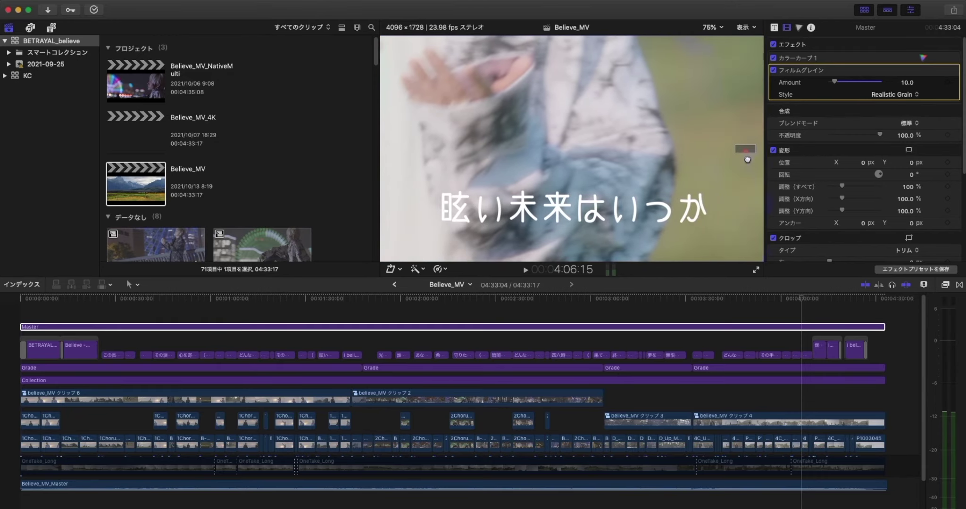
pyautogui.click(773, 70)
pyautogui.click(774, 70)
pyautogui.click(713, 27)
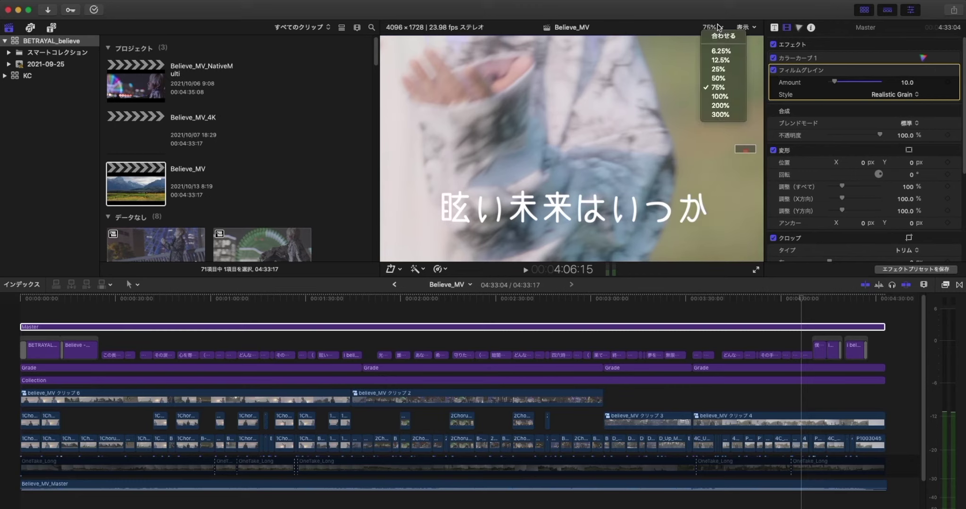
pyautogui.click(726, 38)
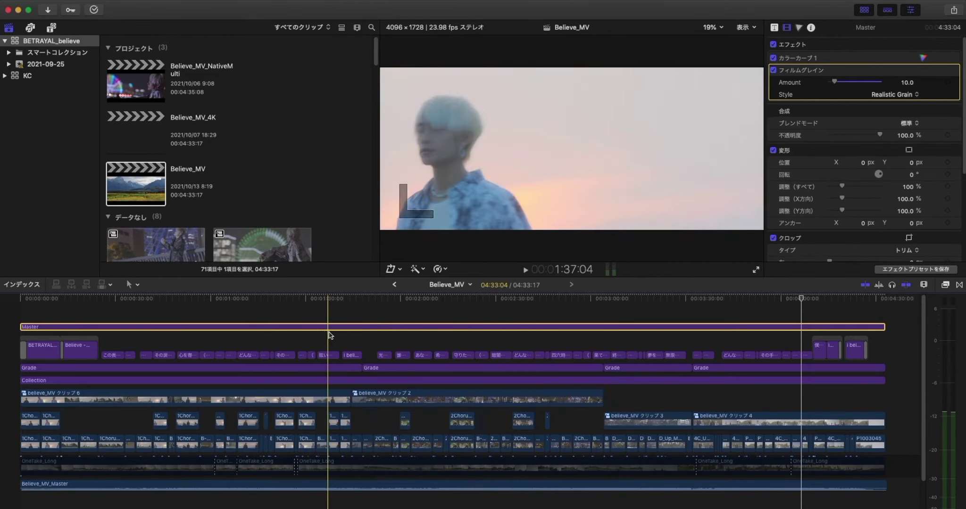
# - Return the playhead to the timeline's start, then look through all the source clips in the BETRAYAL_believe library
pyautogui.click(2, 362)
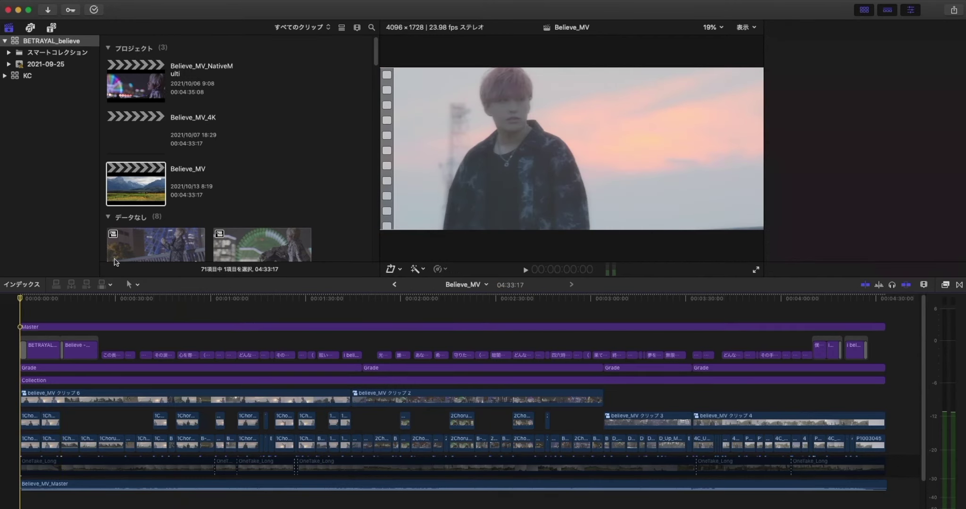
pyautogui.scroll(-4, 188, 209)
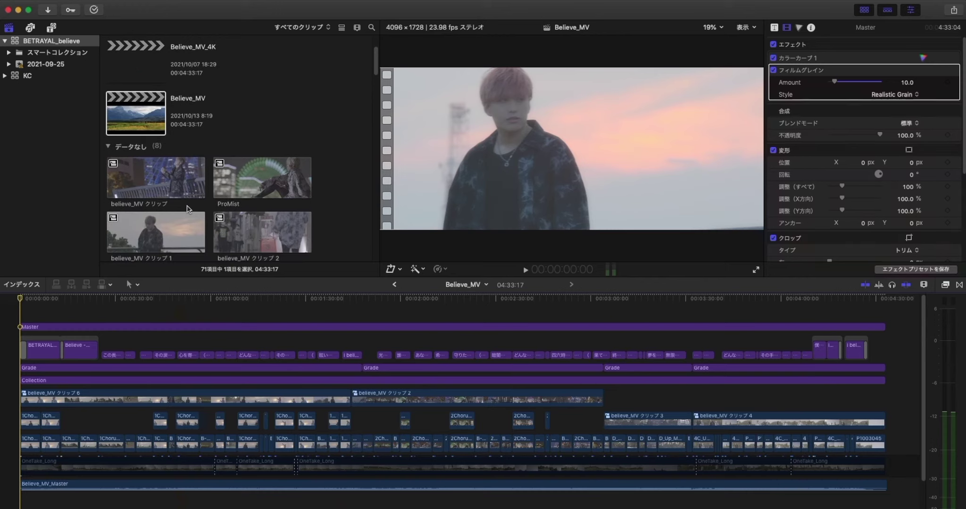
pyautogui.scroll(-10, 239, 130)
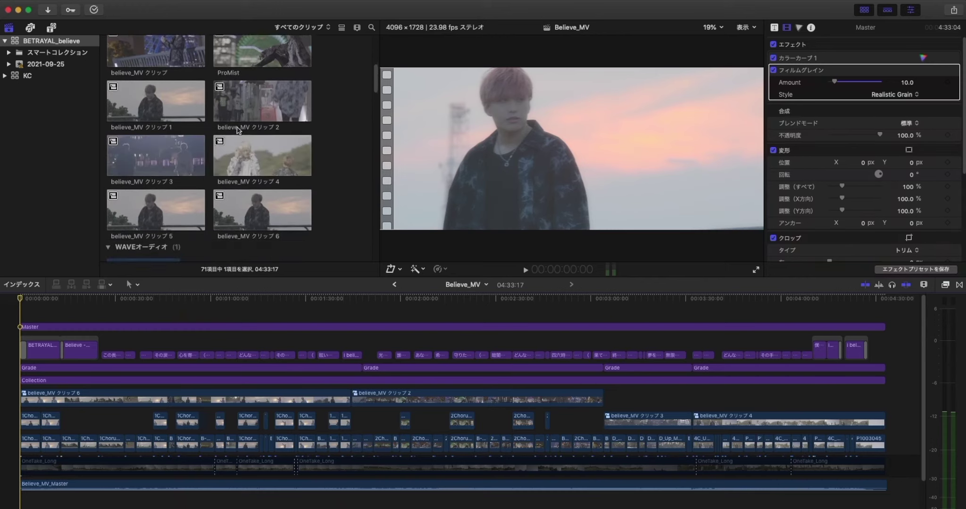
pyautogui.scroll(-10, 238, 131)
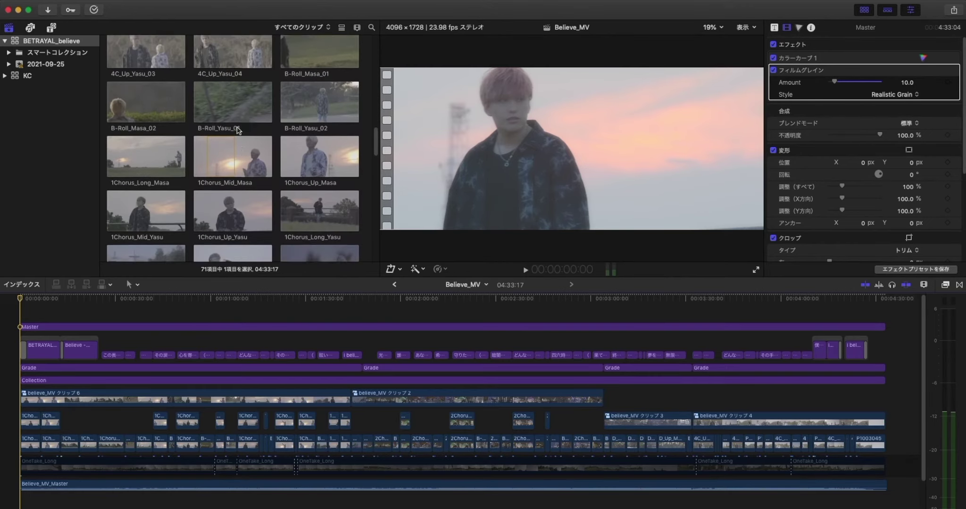
pyautogui.scroll(-10, 236, 127)
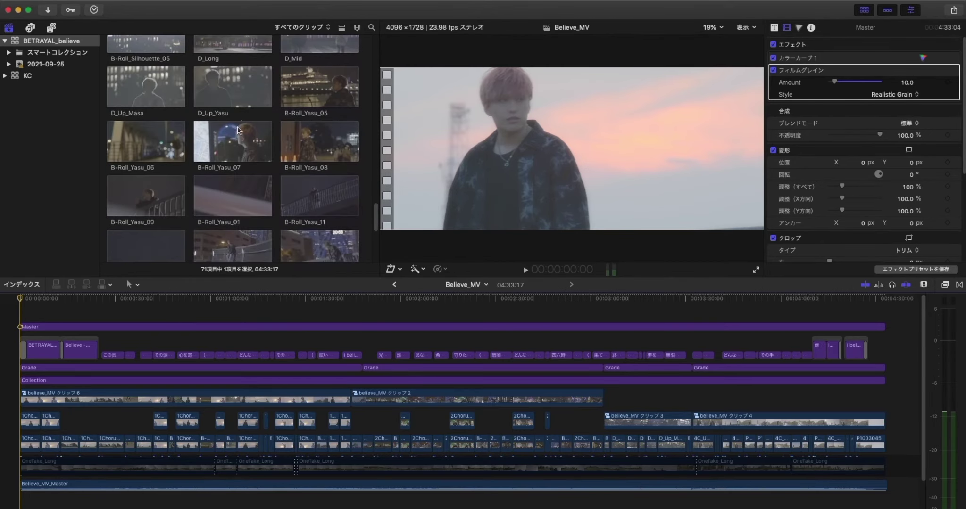
pyautogui.scroll(-2, 245, 310)
pyautogui.scroll(2, 245, 310)
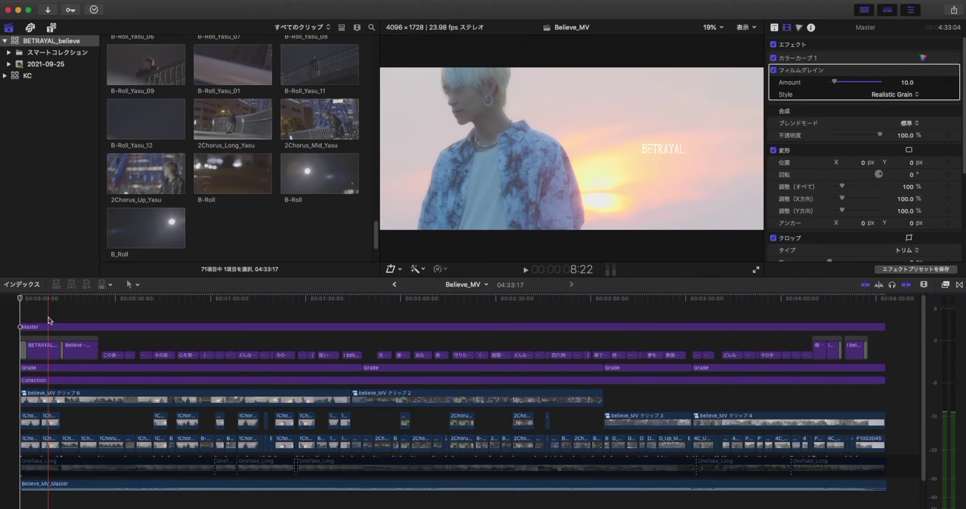
pyautogui.scroll(5, 175, 141)
pyautogui.scroll(10, 175, 141)
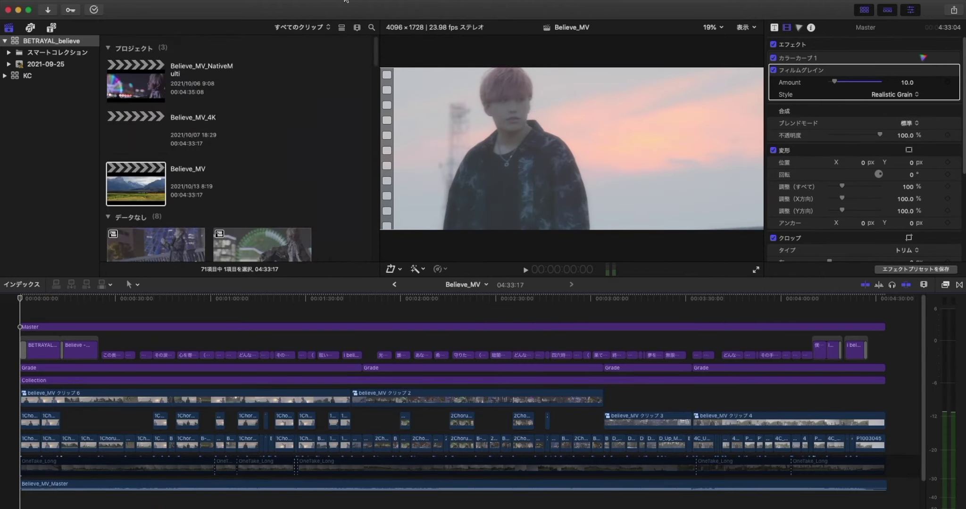
# - Open the Believe_MV_4K project and select the Believe_MV clip in its timeline
pyautogui.doubleClick(137, 138)
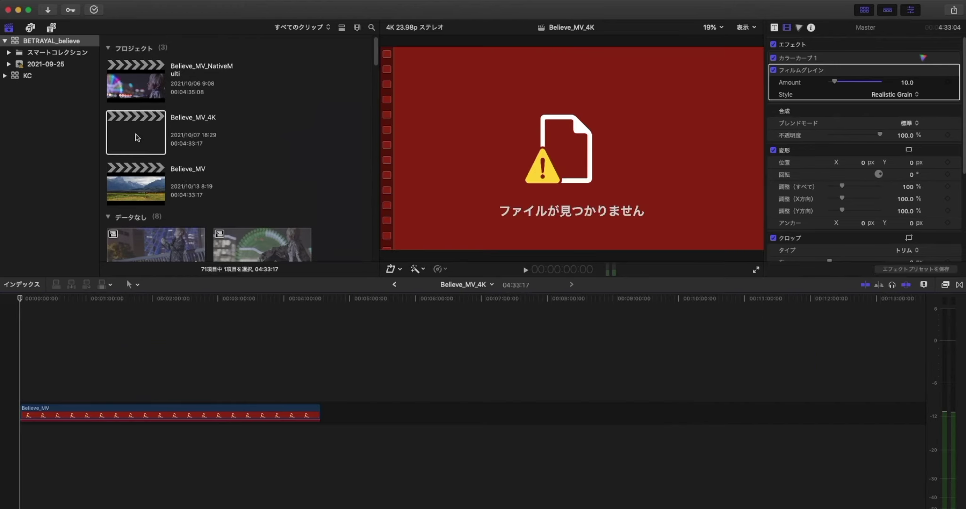
pyautogui.click(156, 414)
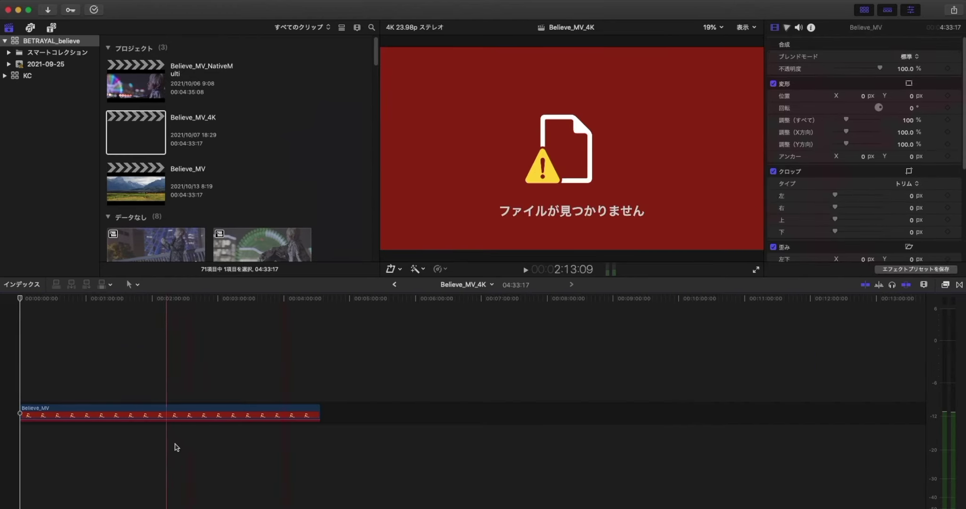
# - Examine the Believe_MV project's master file export settings, including its video codec and resolution, and leave without exporting
pyautogui.click(147, 184)
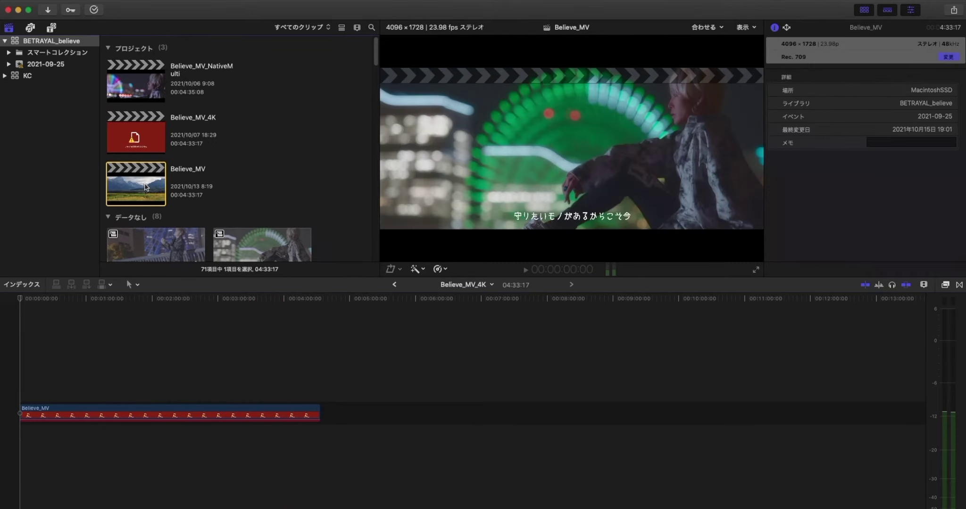
pyautogui.press('super+e')
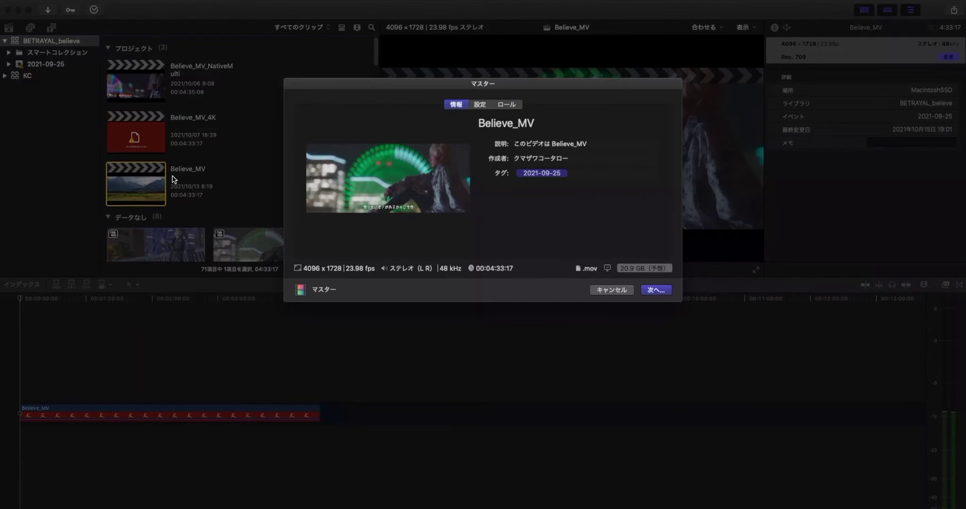
pyautogui.click(480, 104)
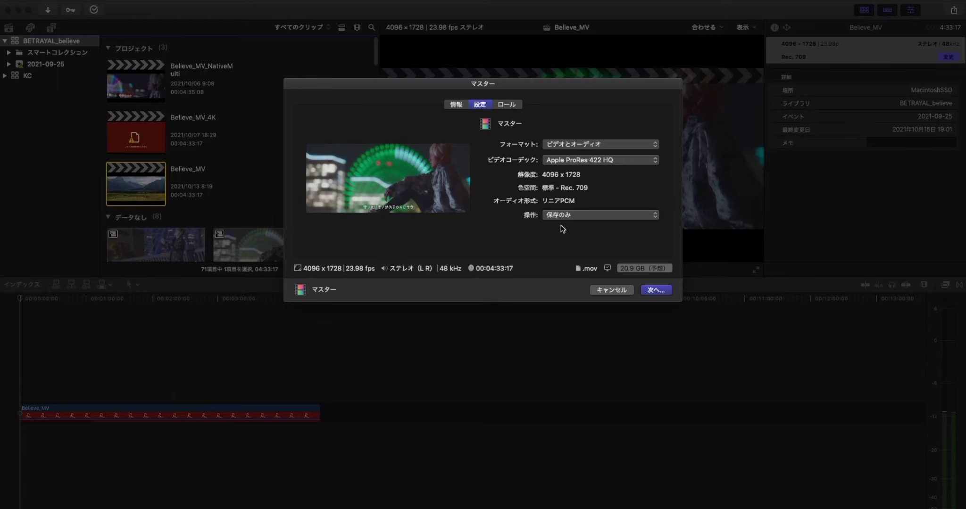
pyautogui.click(612, 290)
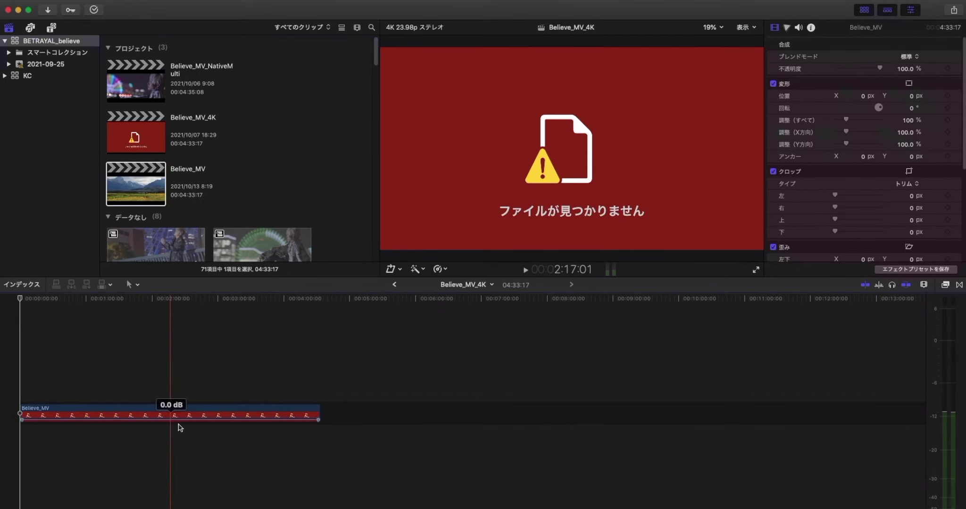
# - Compare the project properties and frame sizes of Believe_MV and Believe_MV_4K
pyautogui.click(128, 181)
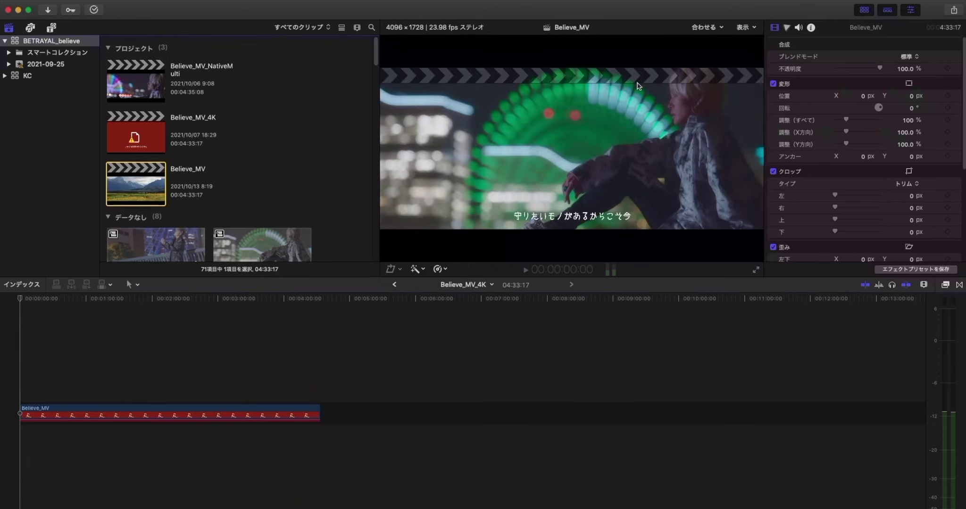
pyautogui.click(162, 149)
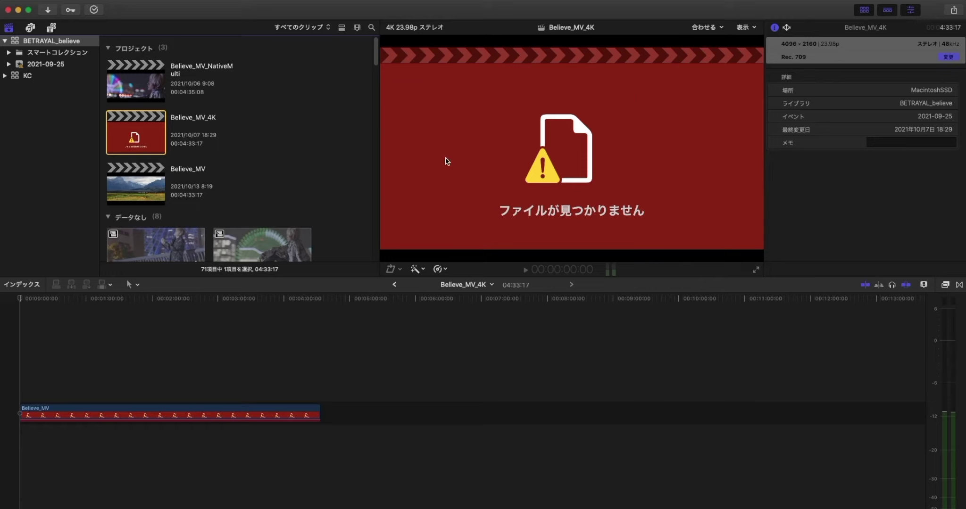
pyautogui.click(153, 191)
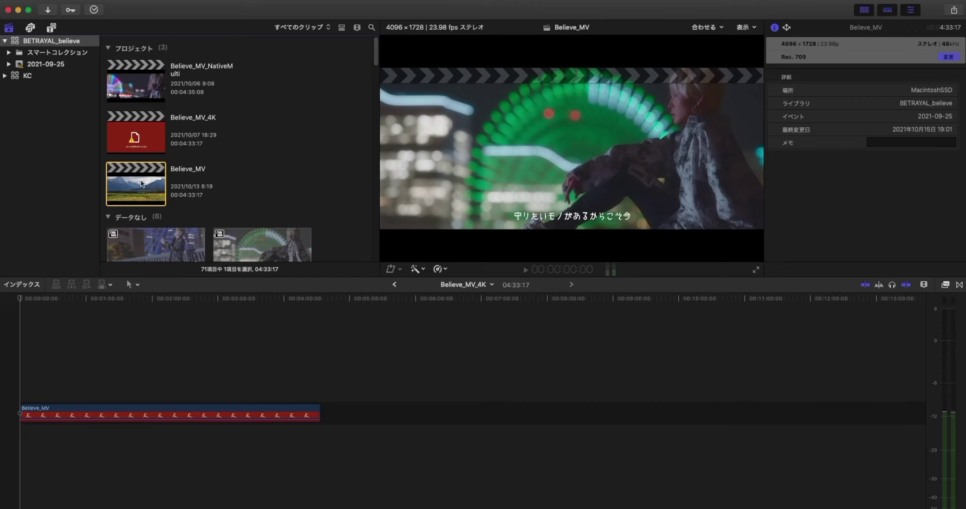
pyautogui.click(152, 152)
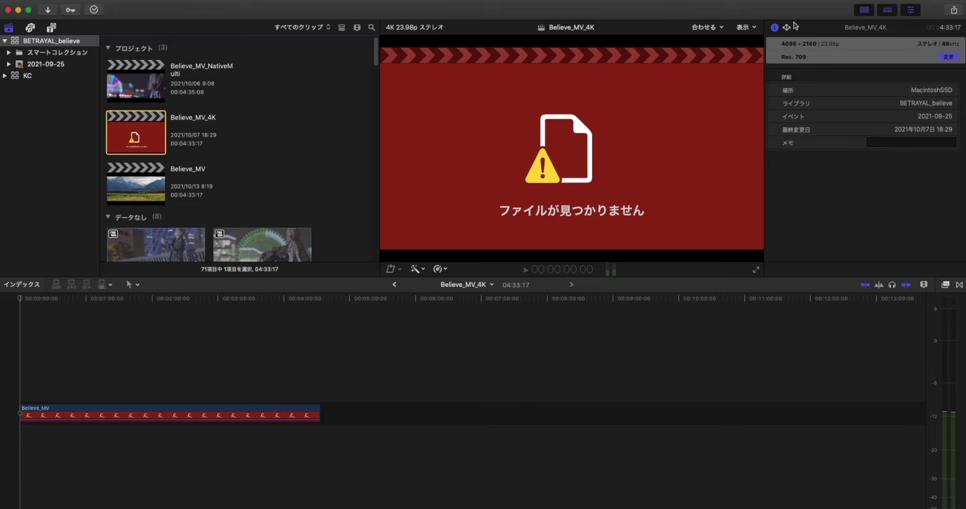
# - Send the Believe_MV_4K project to Compressor as a new batch and apply the custom H264_UHD80M setting to it
pyautogui.click(99, 3)
pyautogui.moveTo(132, 115)
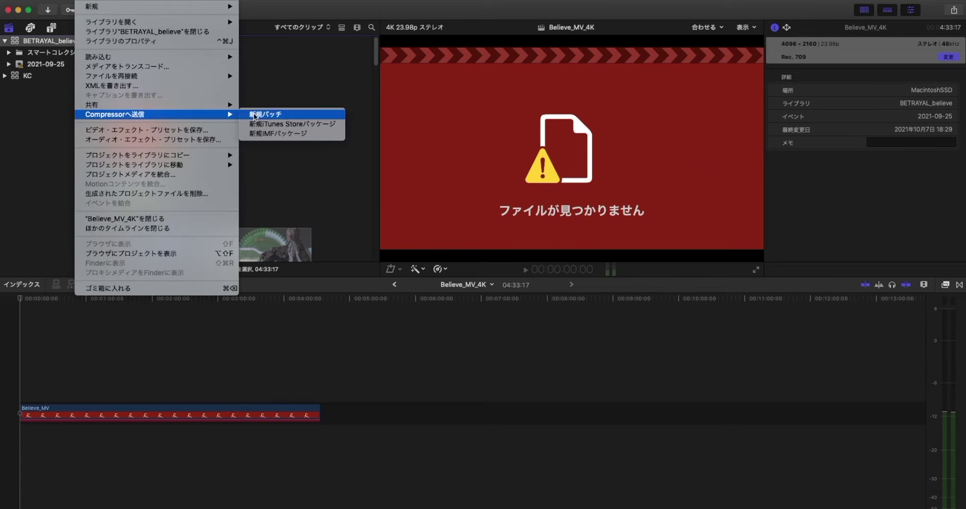
pyautogui.click(275, 114)
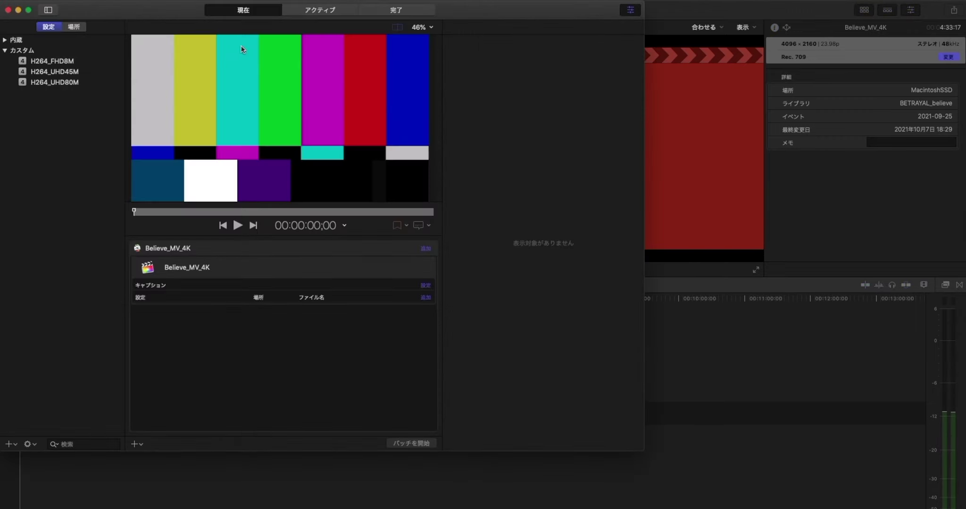
pyautogui.click(46, 84)
pyautogui.moveTo(43, 87); pyautogui.dragTo(238, 299)
pyautogui.click(234, 314)
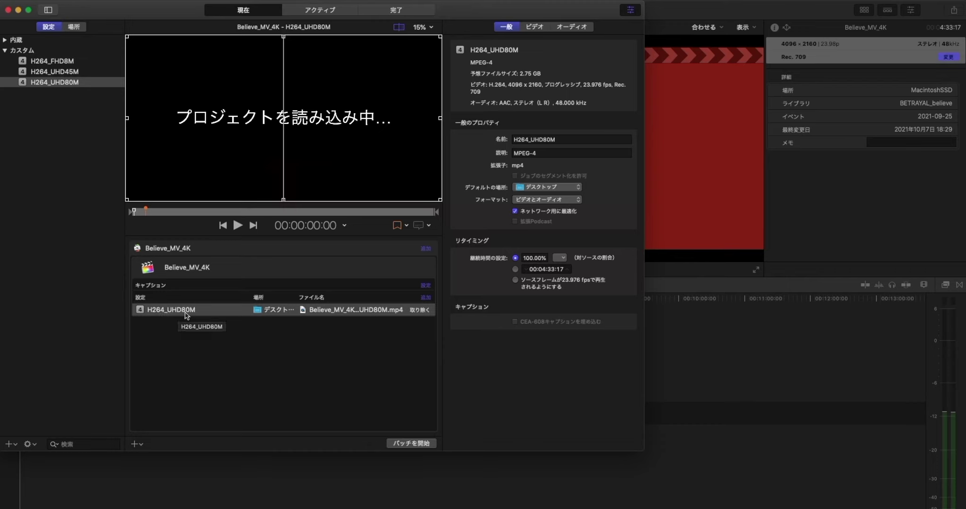
# - Inspect the video and audio properties of the H264_UHD80M output, including its data rate and audio format
pyautogui.click(534, 26)
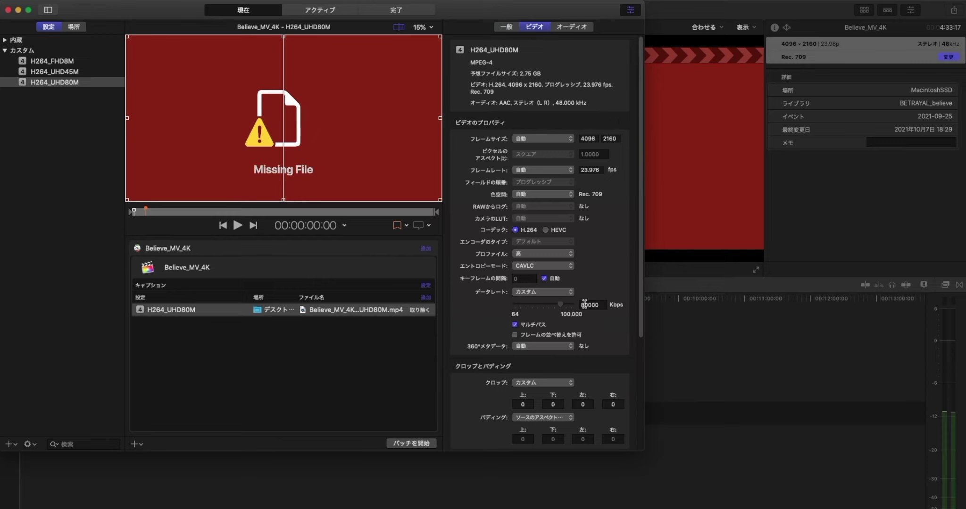
pyautogui.scroll(-1, 579, 287)
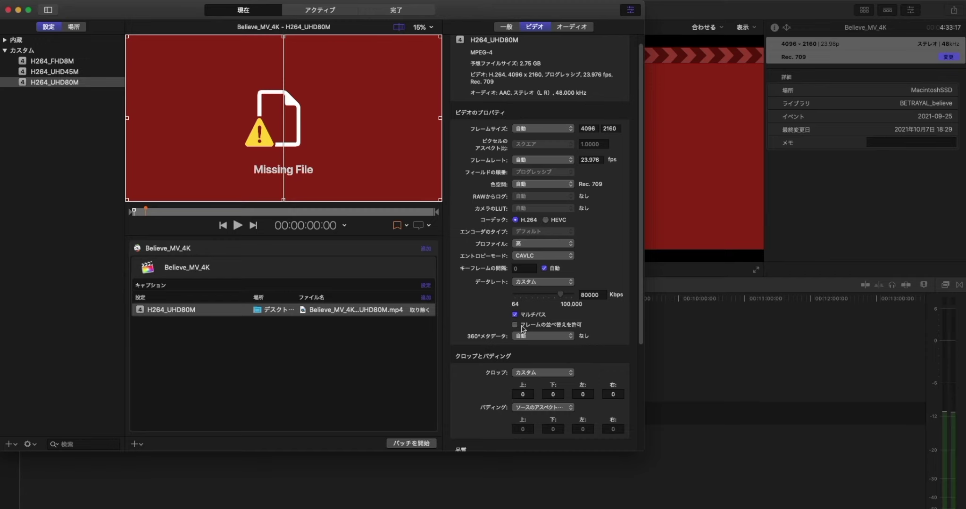
pyautogui.click(575, 28)
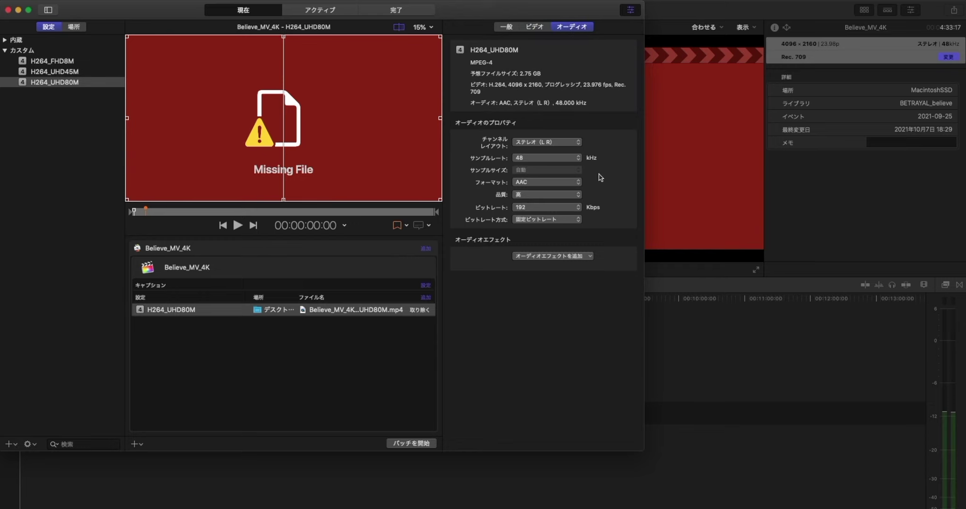
# - Leave Compressor, return to Final Cut Pro and reopen the Believe_MV project's timeline
pyautogui.moveTo(946, 377)
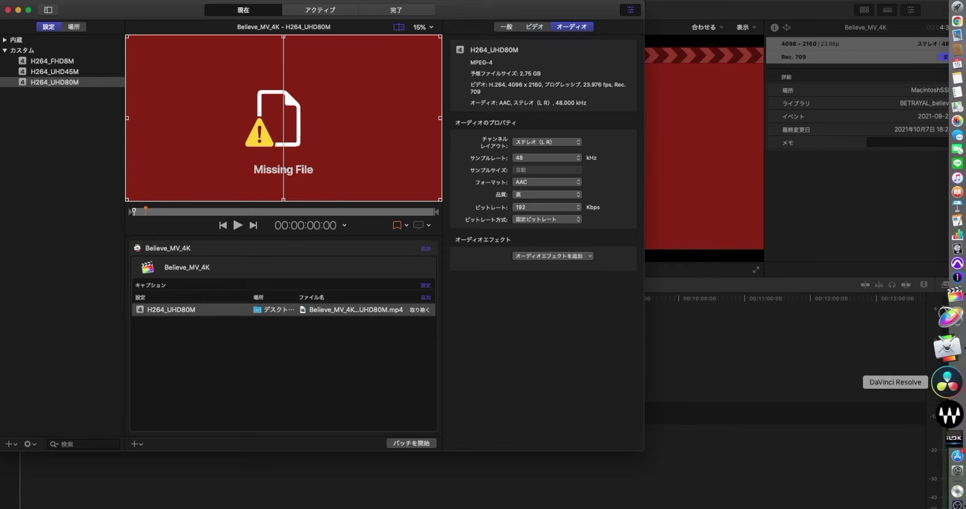
pyautogui.rightClick(945, 361)
pyautogui.click(864, 360)
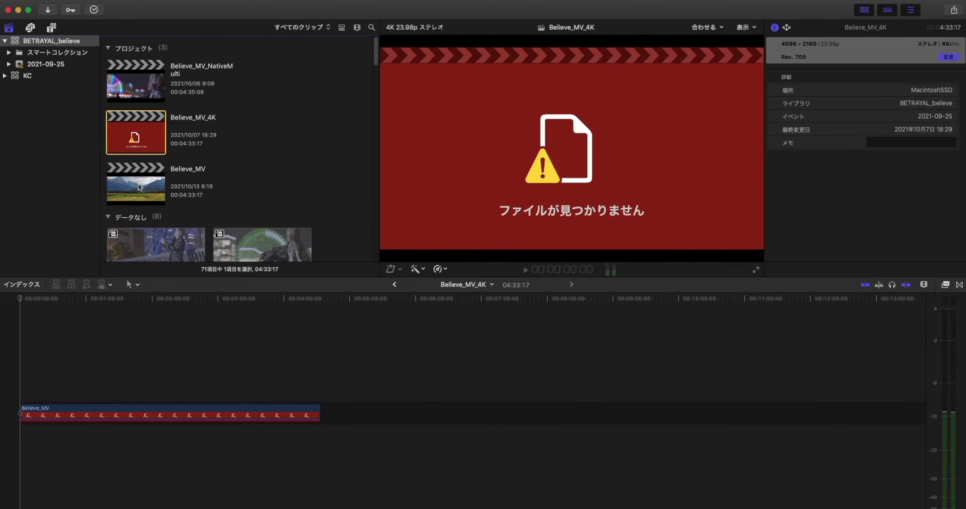
pyautogui.doubleClick(140, 187)
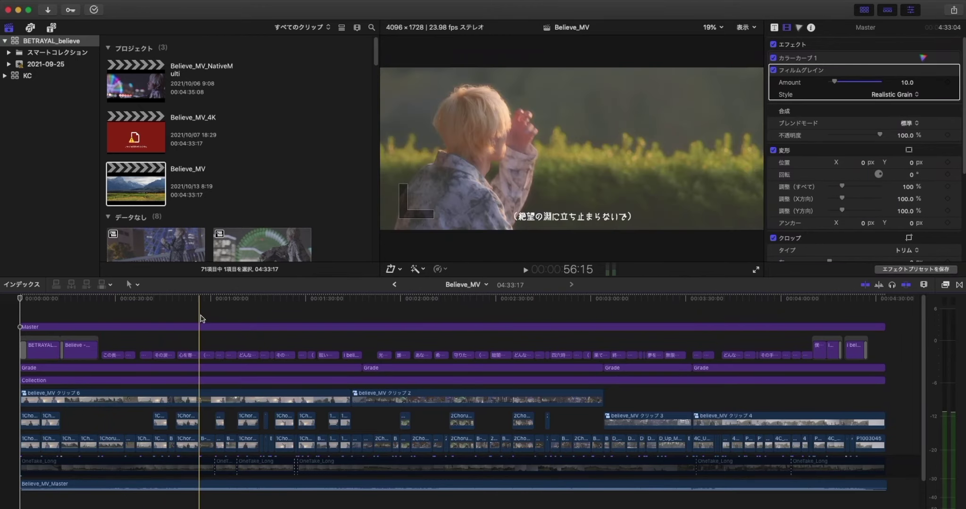
# - Play the finished Believe_MV edit briefly from 46:16, then preview the sunset shot at 1:20:07
pyautogui.click(169, 318)
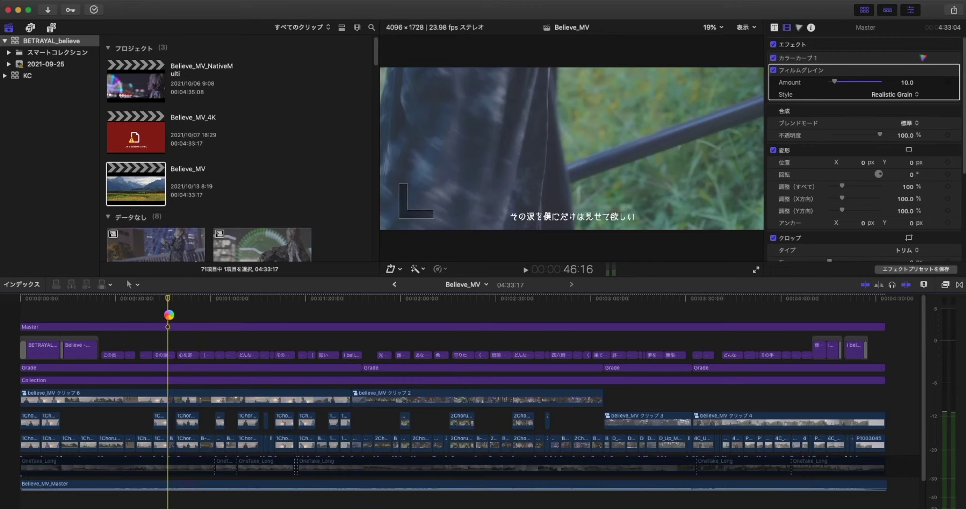
pyautogui.press('space')
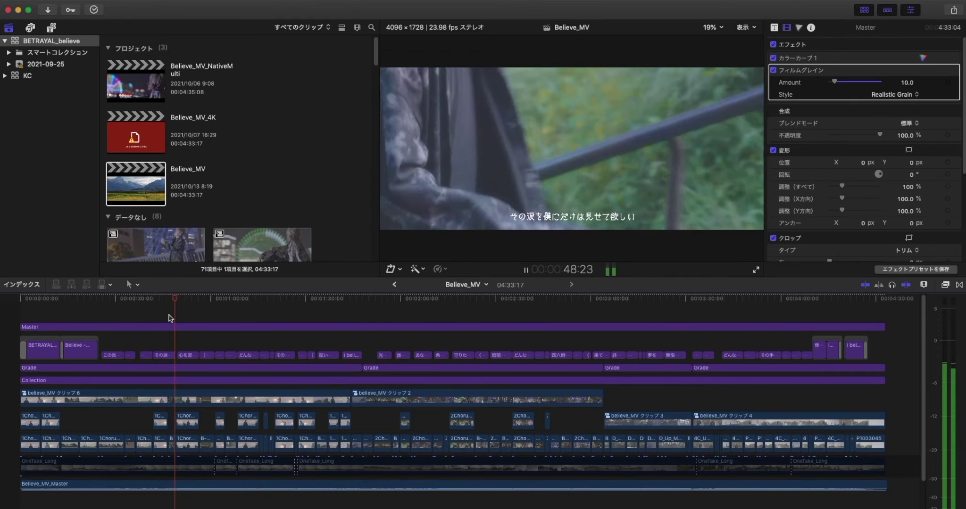
pyautogui.press('space')
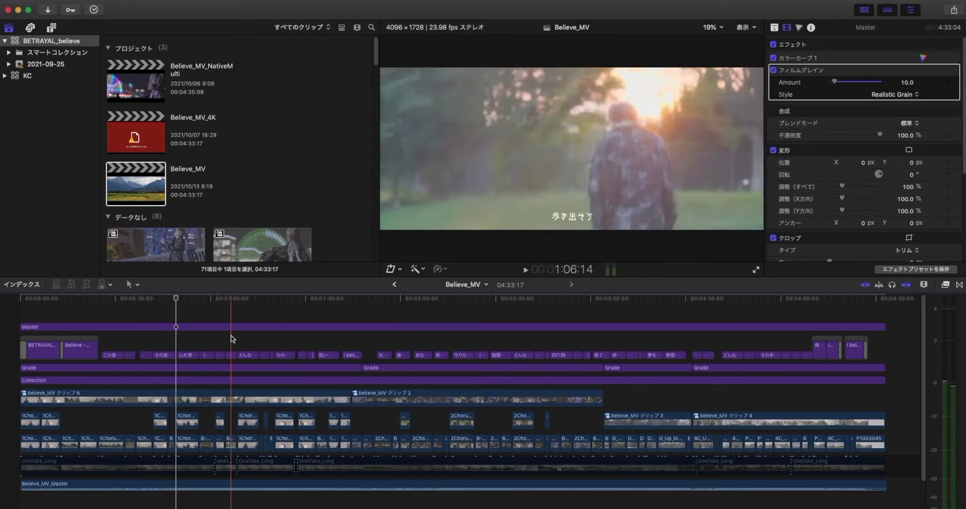
pyautogui.click(274, 335)
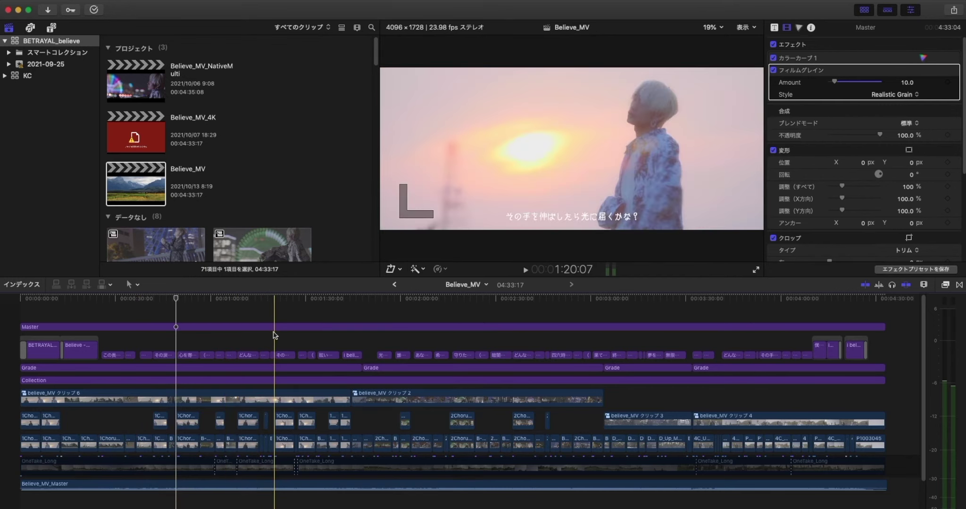
# - Play the sunset shot from 1:20:07 to 1:24:19, then check the viewer's display options with all channels shown
pyautogui.press('space')
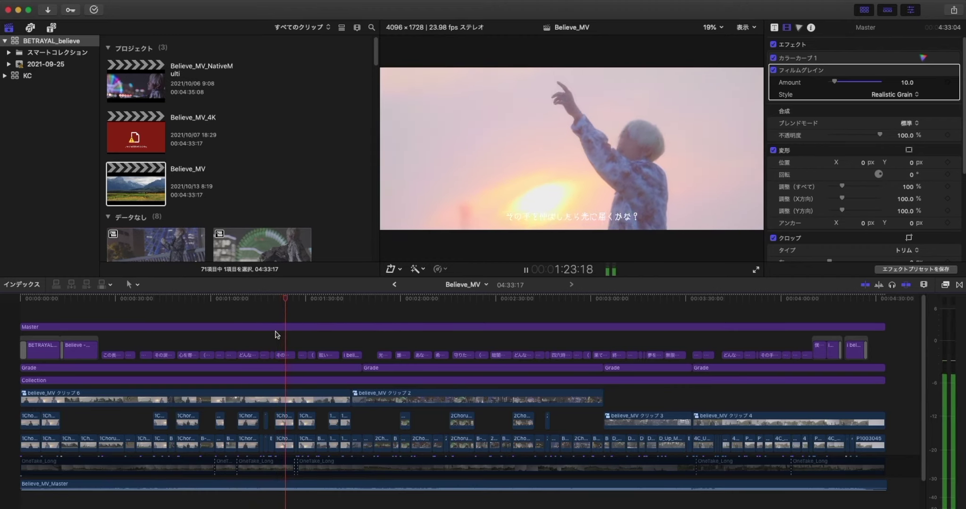
pyautogui.press('space')
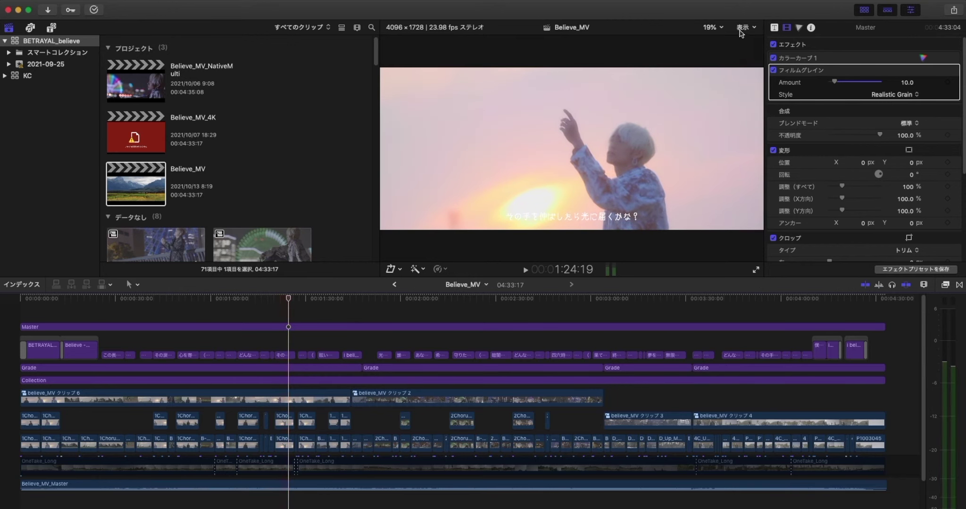
pyautogui.click(742, 28)
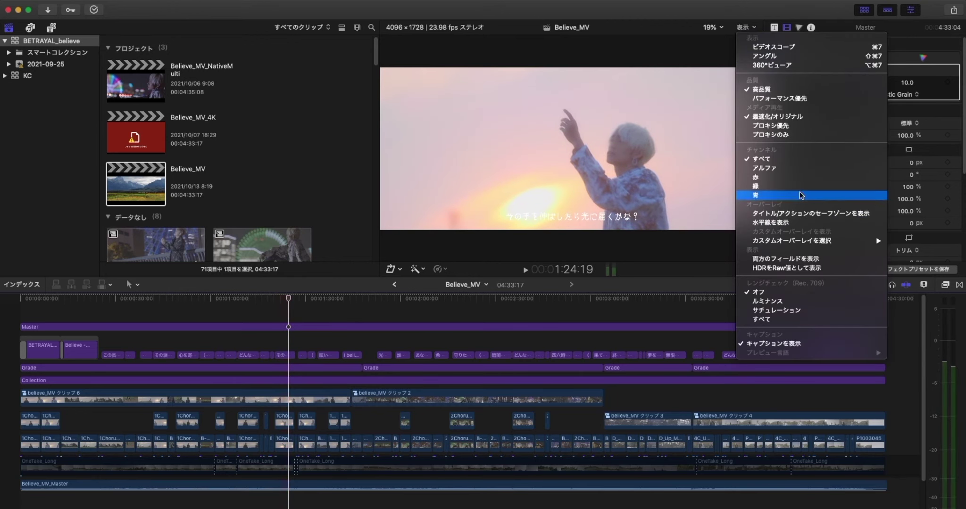
pyautogui.click(744, 159)
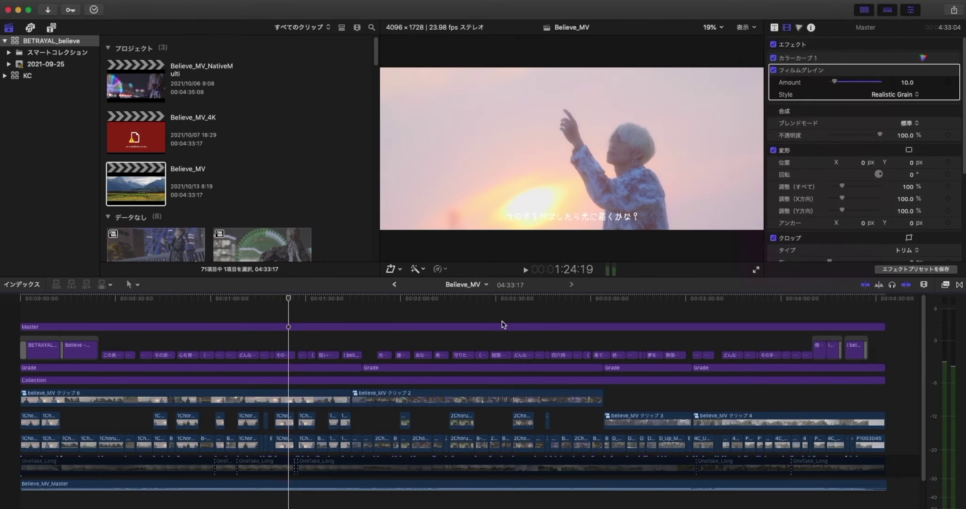
# - Replay the first-chorus sunset section of the Believe_MV timeline and stop at the wide tower shot at 1:33:14
pyautogui.scroll(-3, 291, 302)
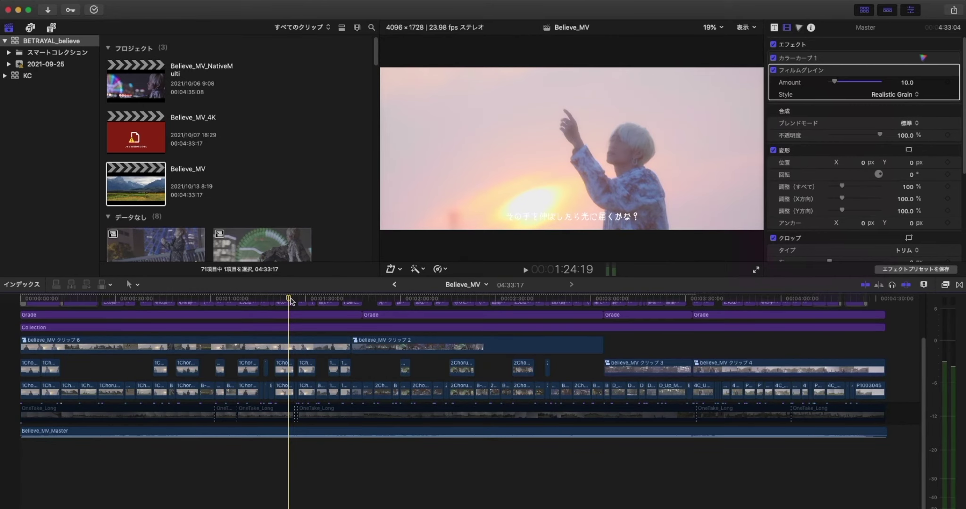
pyautogui.click(274, 299)
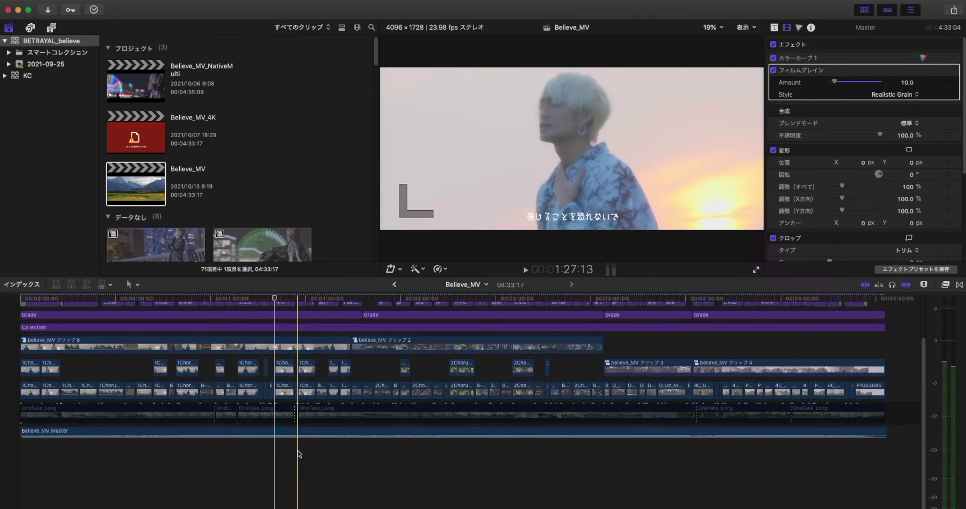
pyautogui.scroll(2, 287, 349)
pyautogui.press('space')
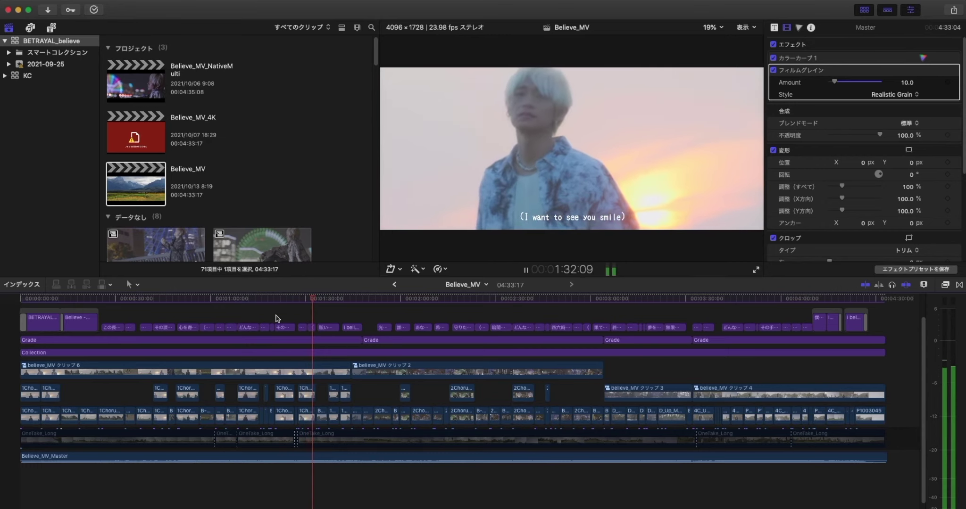
pyautogui.press('space')
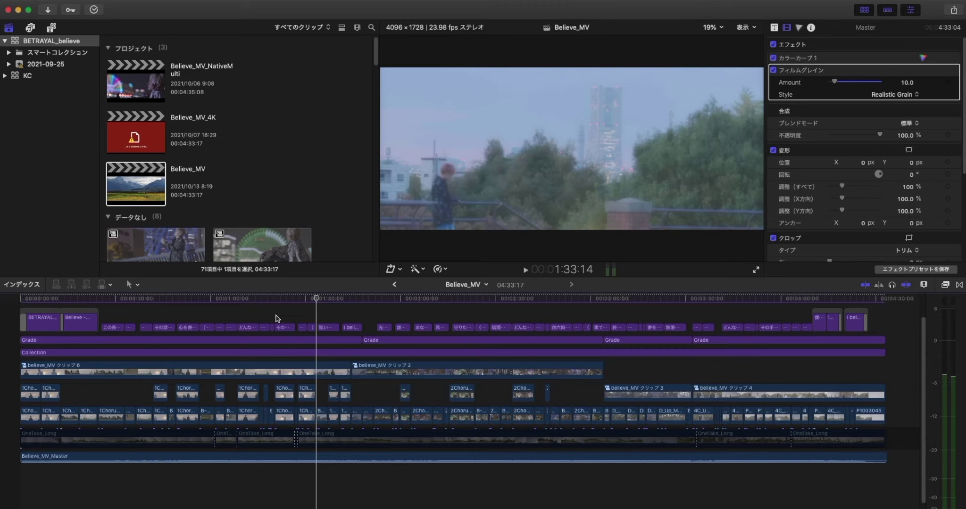
# - Skim ahead to the daytime field shots at 3:41:11 and play the final chorus through to 4:05:02
pyautogui.moveTo(453, 299); pyautogui.dragTo(724, 281)
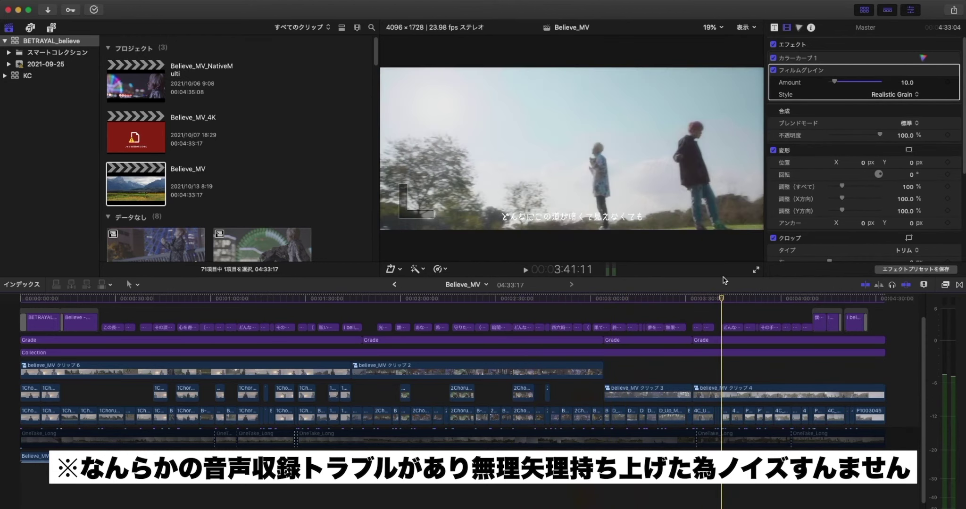
pyautogui.press('space')
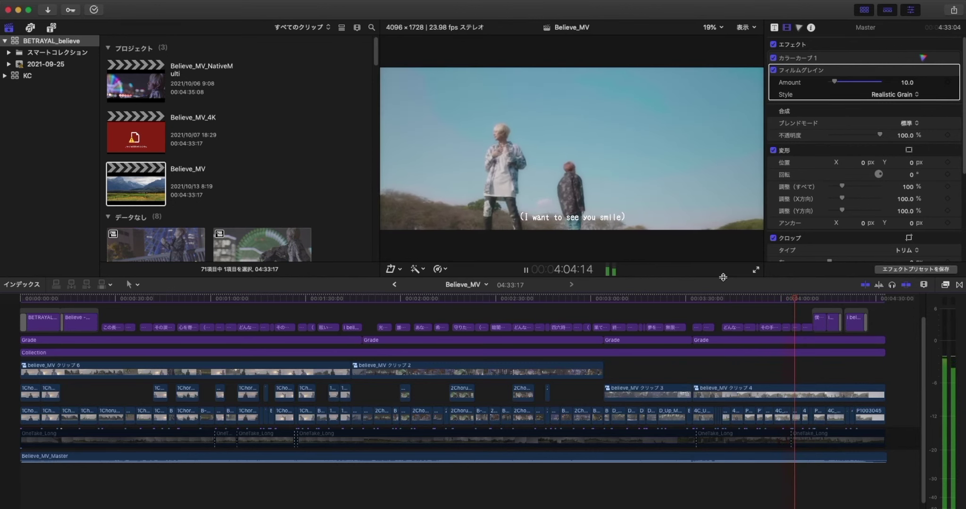
pyautogui.press('space')
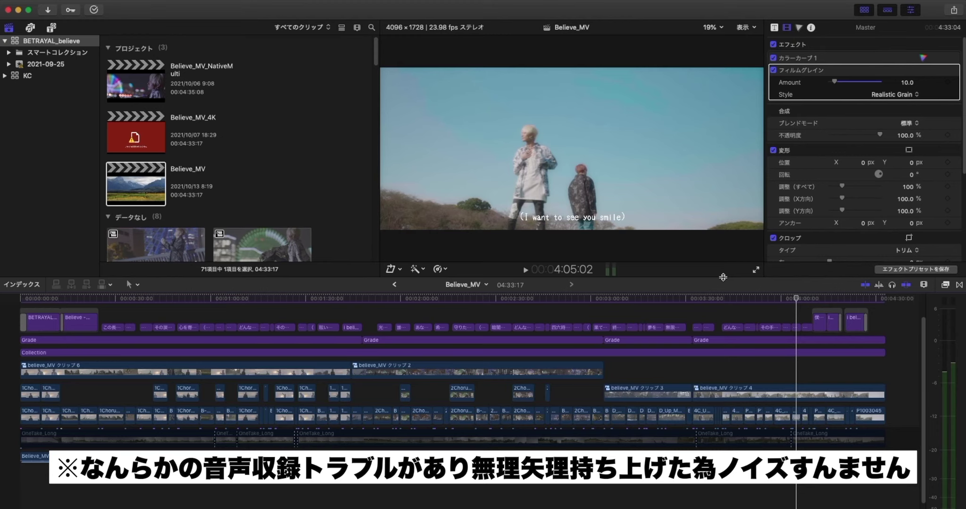
# - Browse the library's compound clips and QuickTime movies, examining the ungraded OneTake and 4C source footage
pyautogui.scroll(-10, 282, 193)
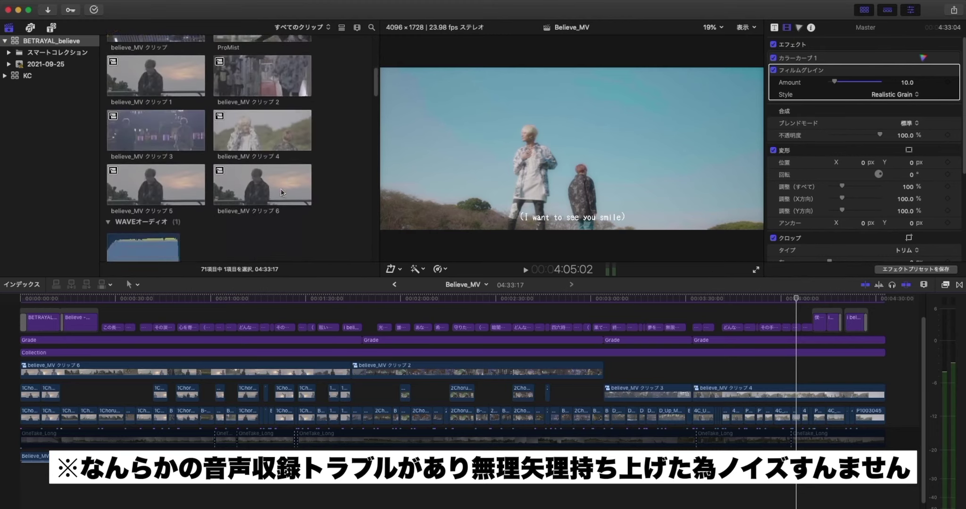
pyautogui.scroll(-10, 280, 190)
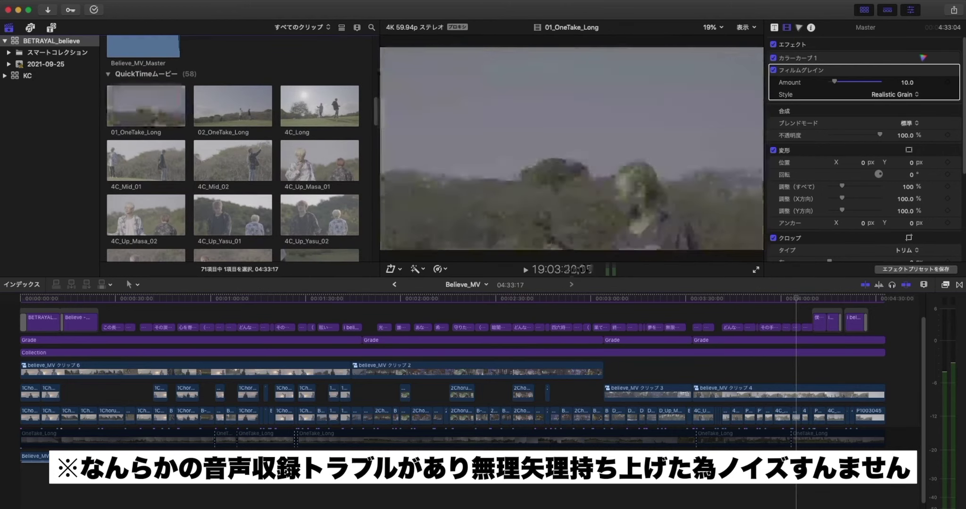
pyautogui.press('super+1')
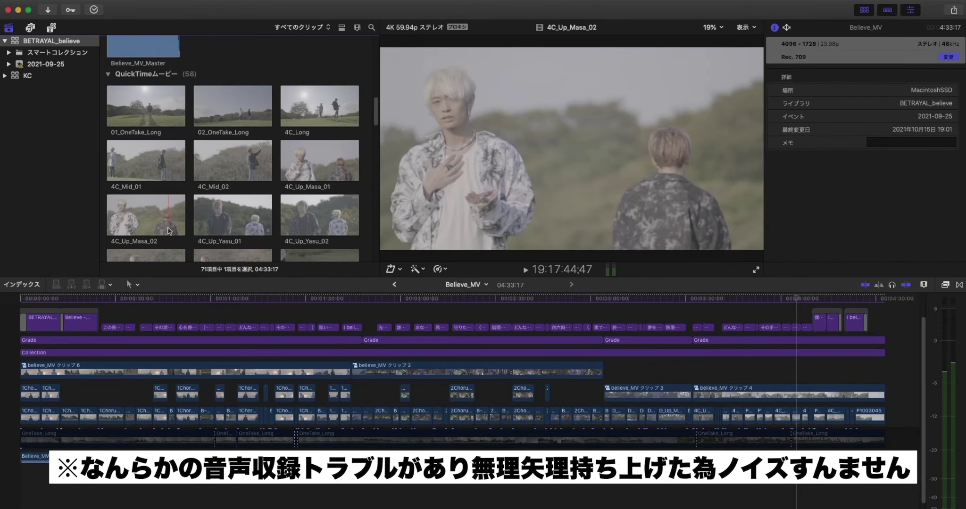
pyautogui.scroll(-3, 169, 231)
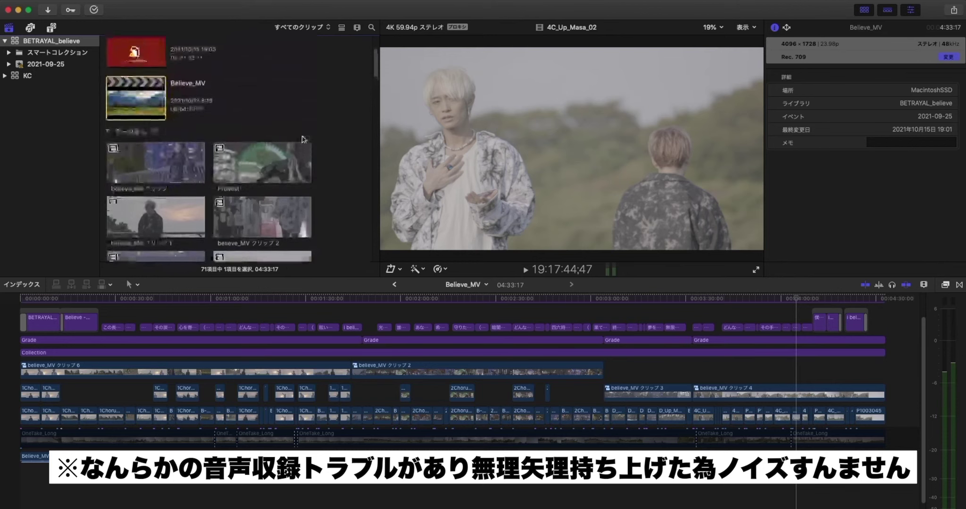
pyautogui.scroll(-3, 302, 137)
pyautogui.scroll(5, 307, 135)
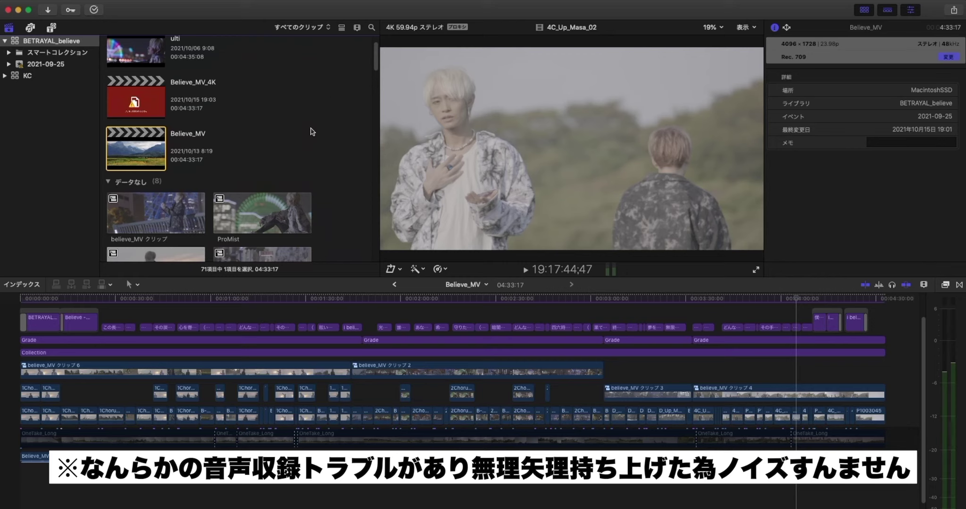
pyautogui.scroll(-10, 312, 132)
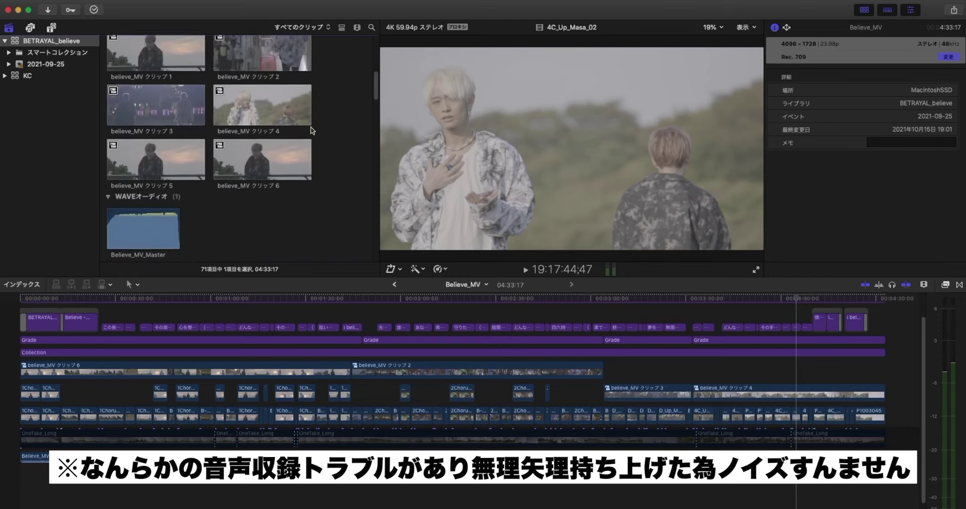
pyautogui.scroll(-4, 311, 131)
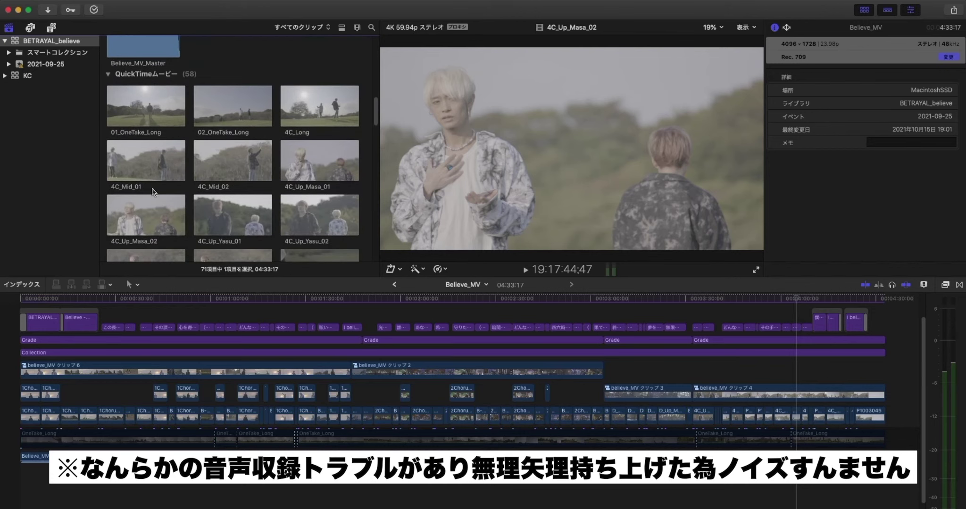
pyautogui.scroll(-2, 260, 189)
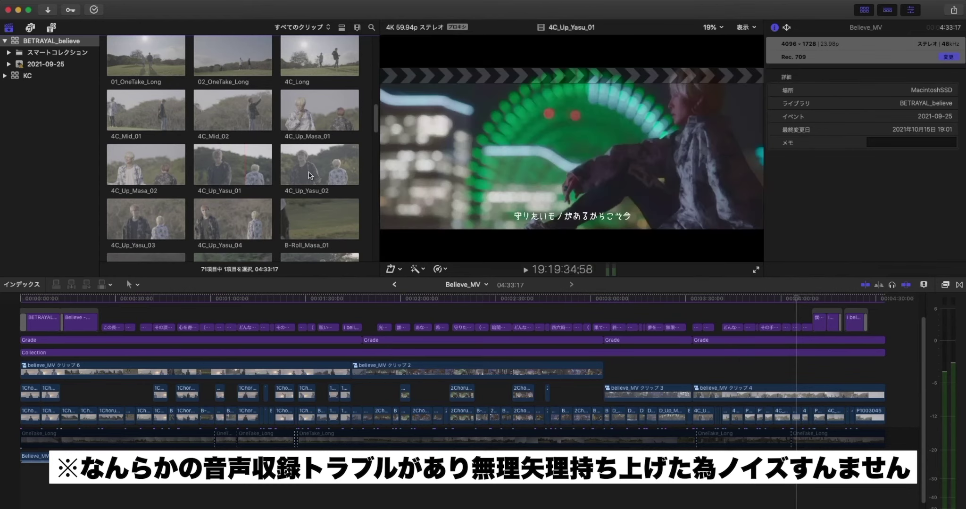
pyautogui.scroll(-5, 301, 196)
pyautogui.scroll(-10, 301, 194)
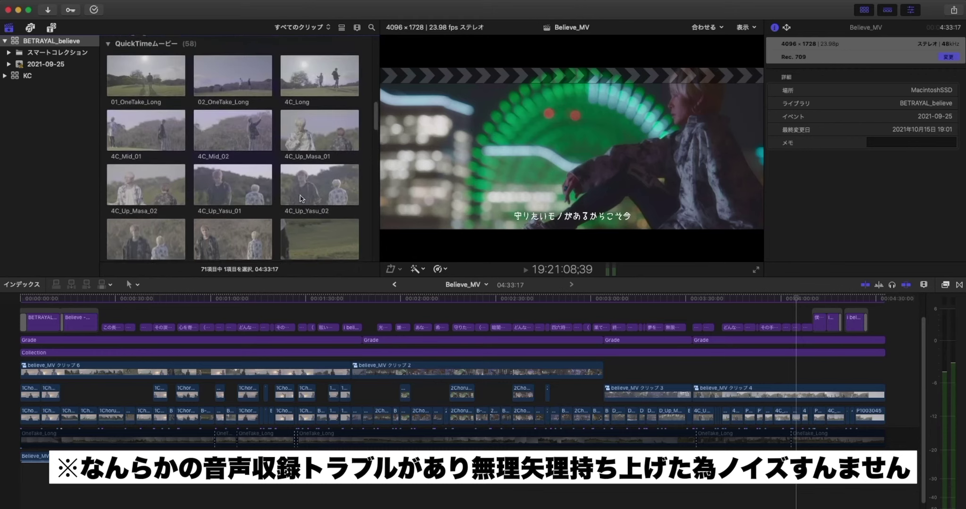
# - Browse from the projects to the B-Roll and 1Chorus source clips, previewing the ungraded mid and long sunset shots
pyautogui.scroll(10, 301, 198)
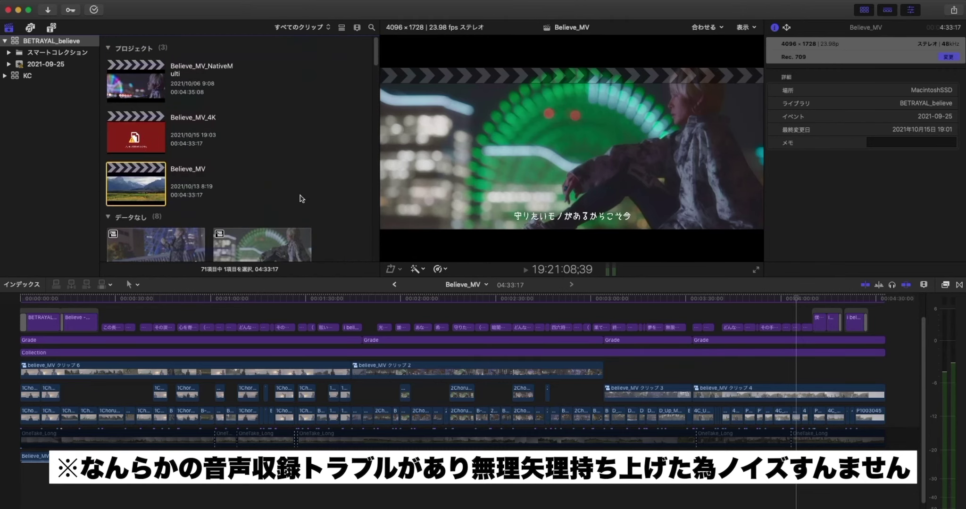
pyautogui.scroll(-2, 339, 204)
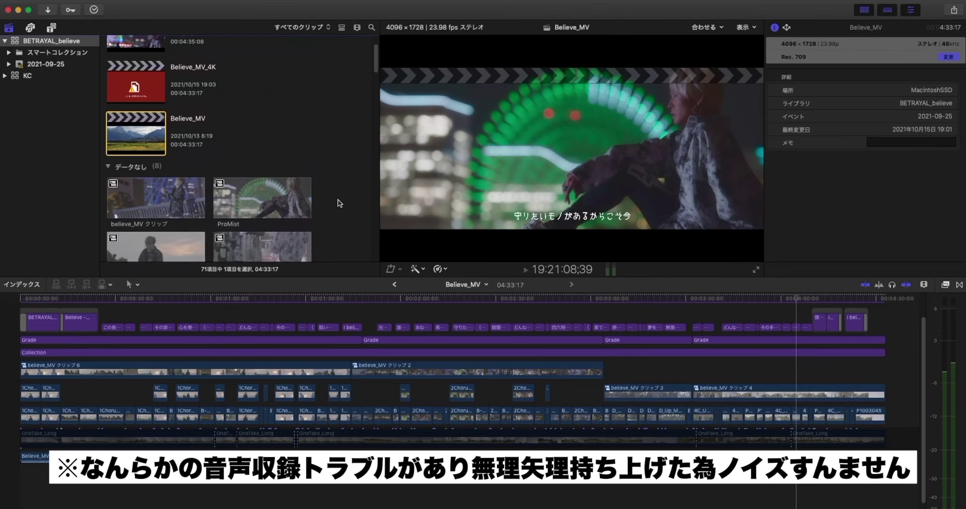
pyautogui.scroll(-8, 339, 204)
pyautogui.scroll(-10, 339, 204)
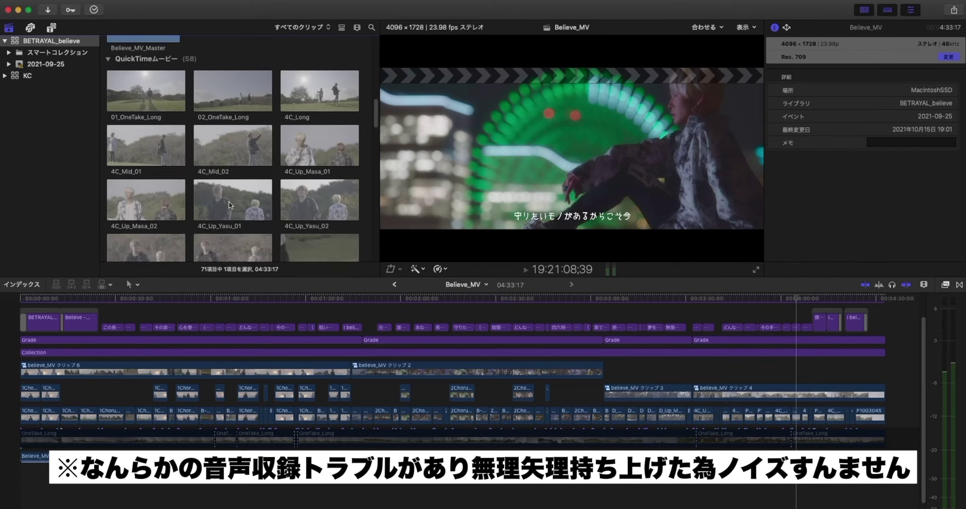
pyautogui.scroll(-5, 231, 188)
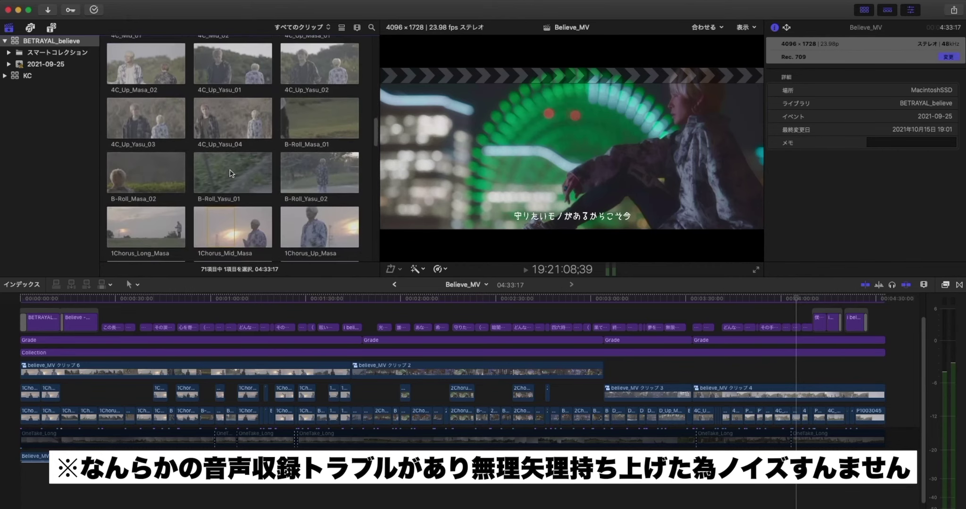
pyautogui.scroll(-1, 231, 174)
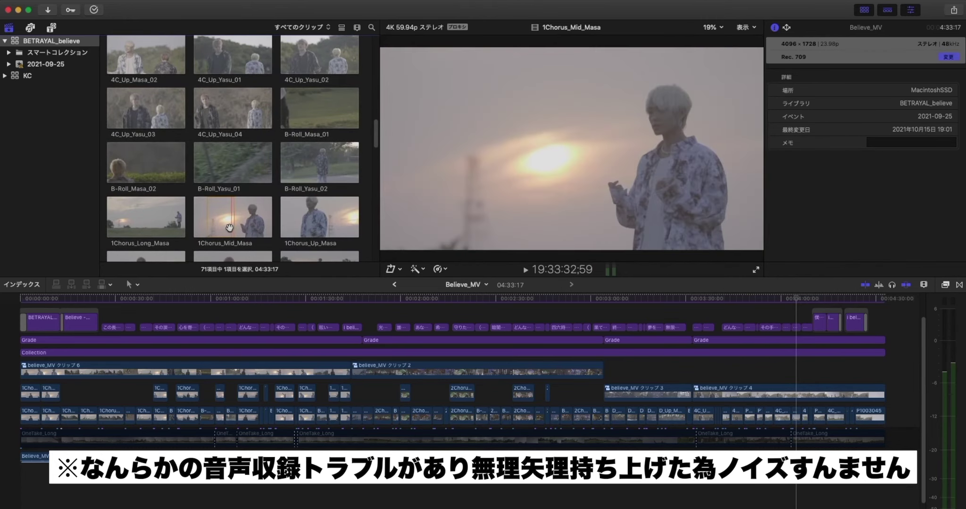
pyautogui.scroll(-4, 163, 231)
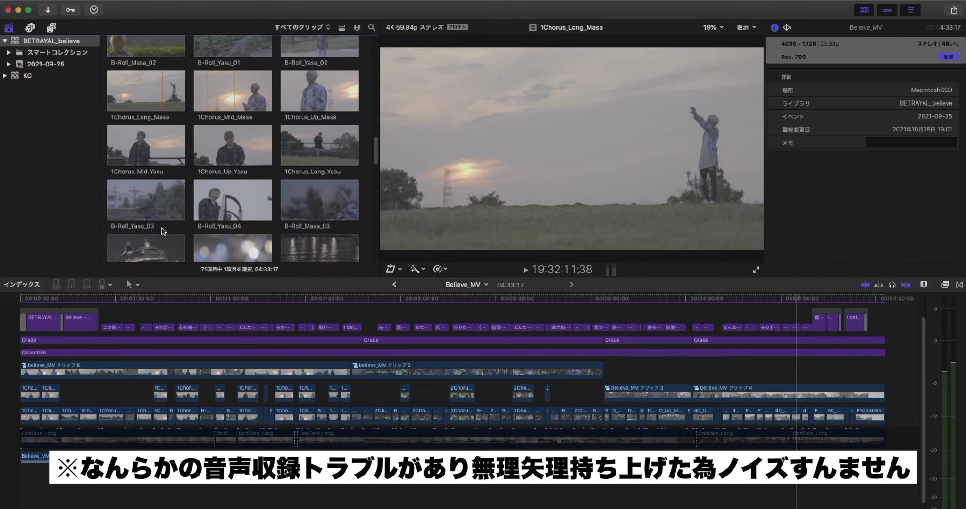
pyautogui.scroll(10, 163, 231)
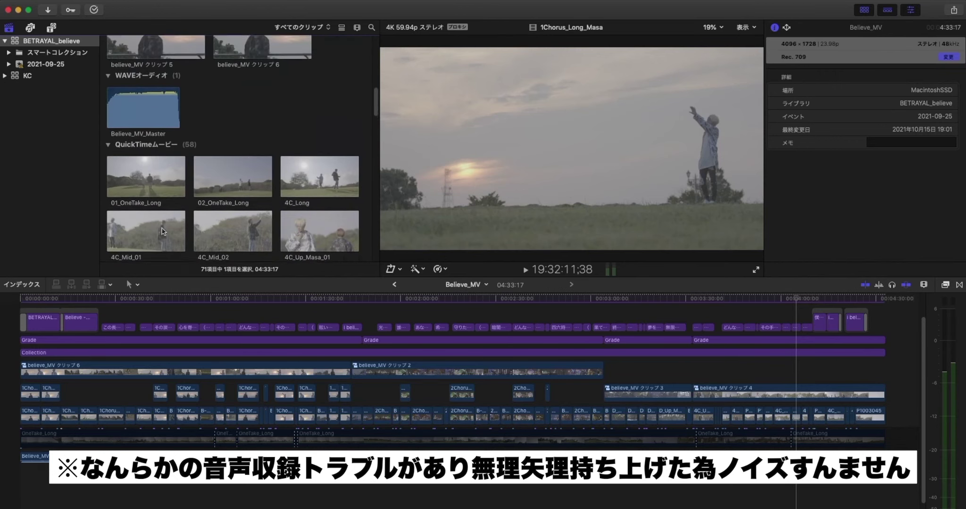
pyautogui.scroll(3, 162, 231)
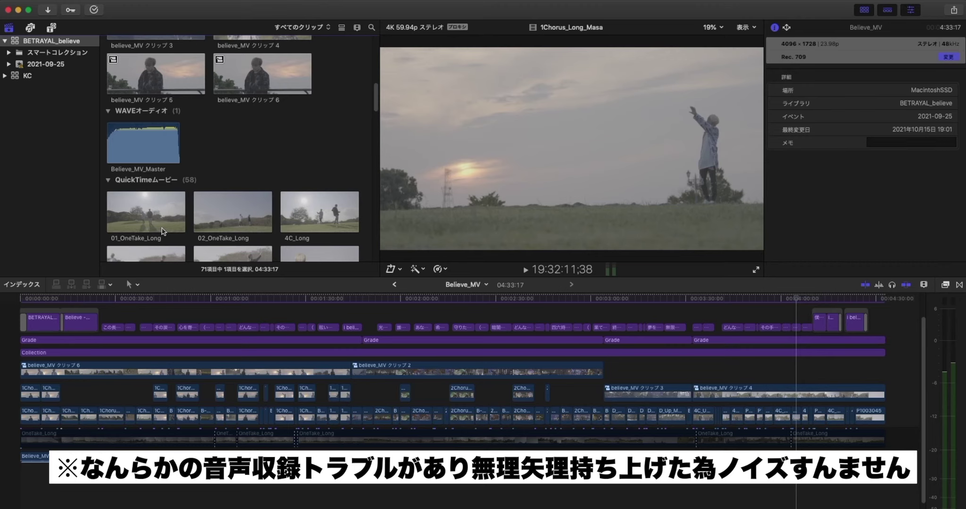
pyautogui.scroll(-20, 162, 231)
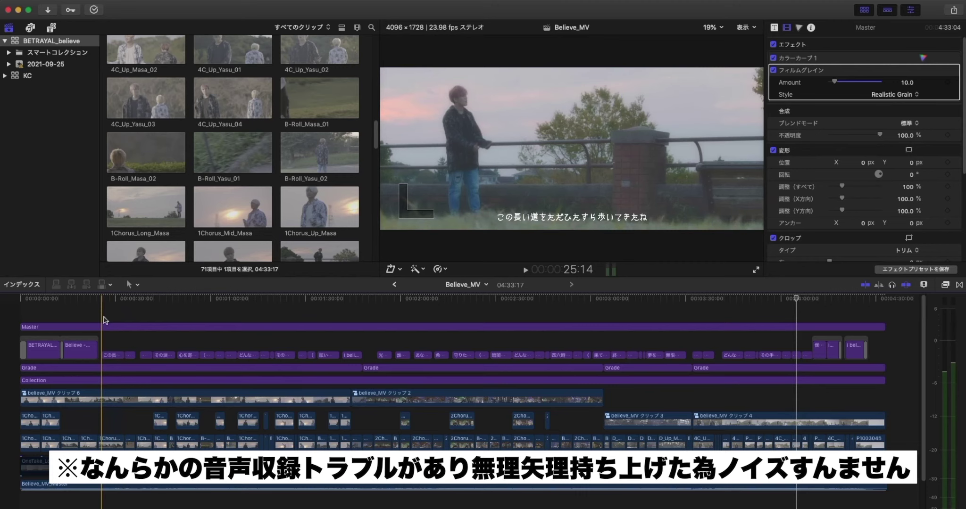
# - Compare the graded railing shot at 25:14 with the sunset shots at 1:01:11 and 1:23:03 in the timeline
pyautogui.click(107, 320)
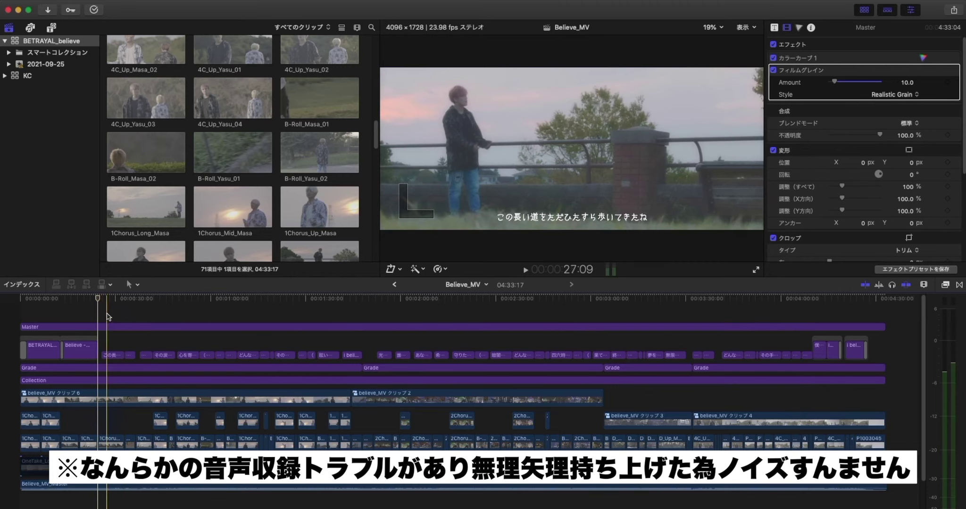
pyautogui.click(111, 442)
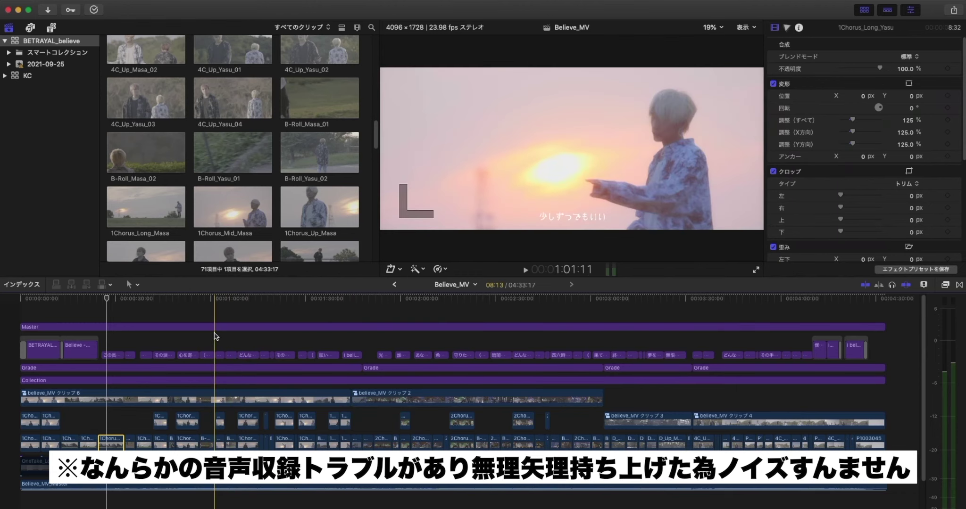
pyautogui.click(213, 328)
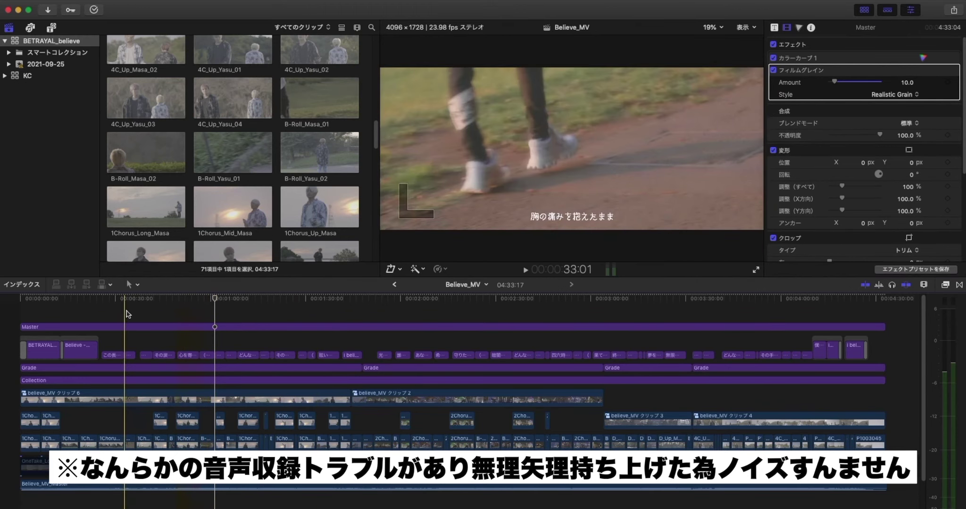
pyautogui.click(101, 315)
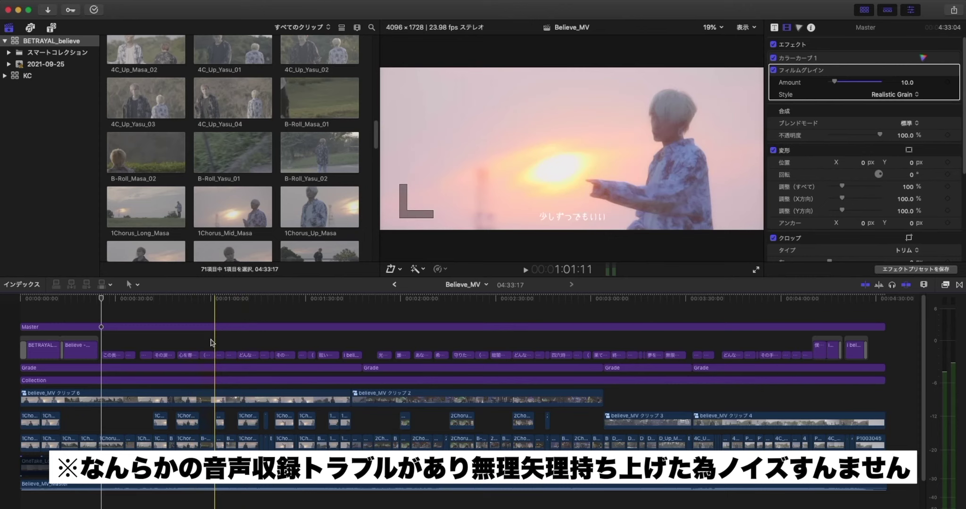
pyautogui.click(275, 327)
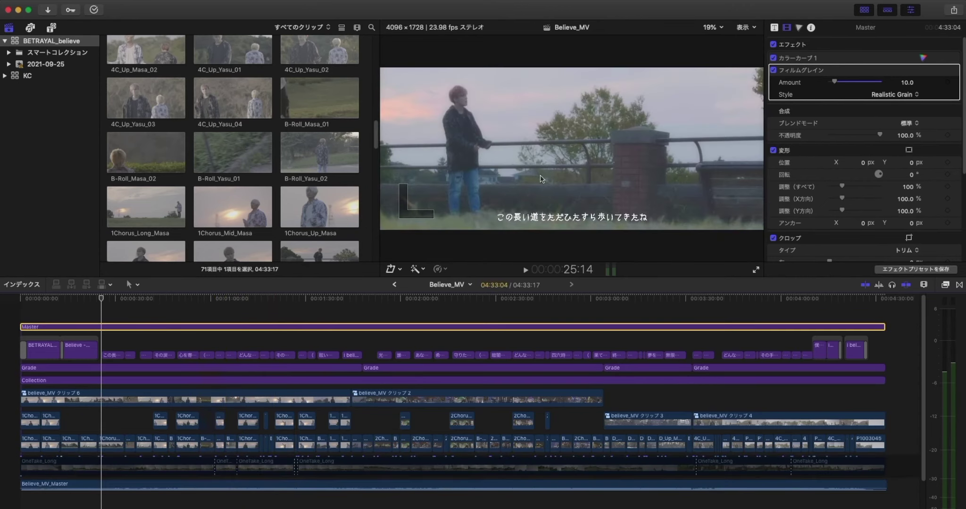
pyautogui.click(285, 319)
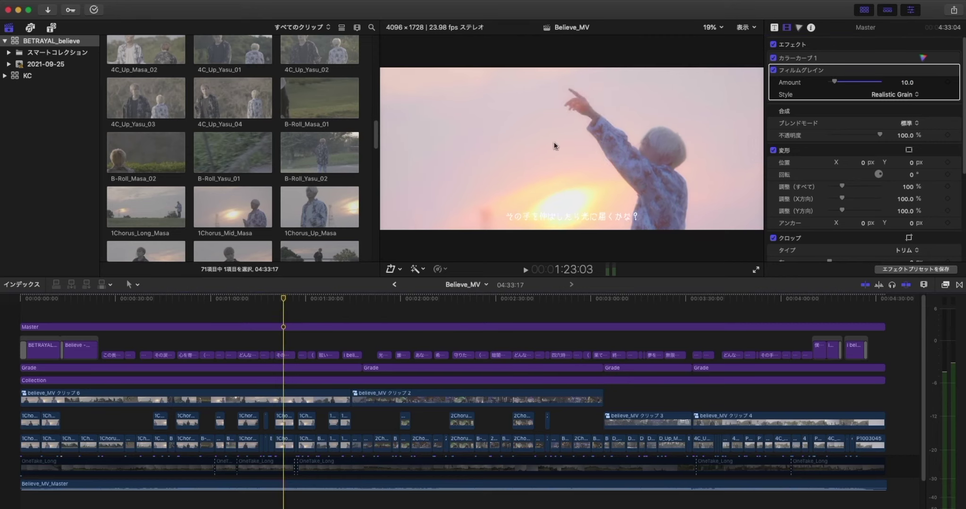
# - Review the closing sunset shots of the first chorus, including the frames at 1:33:19 and 1:37:04, up to the night section
pyautogui.moveTo(285, 299); pyautogui.dragTo(321, 297)
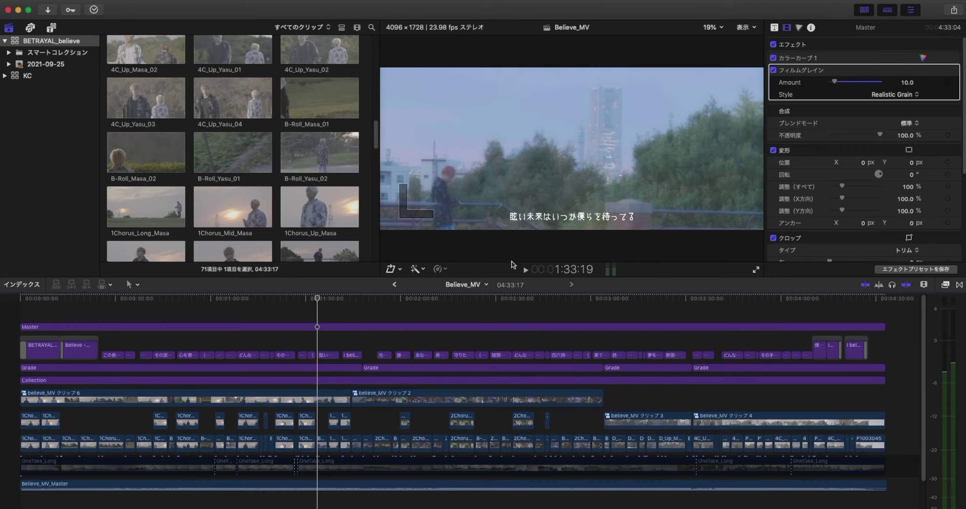
pyautogui.click(325, 299)
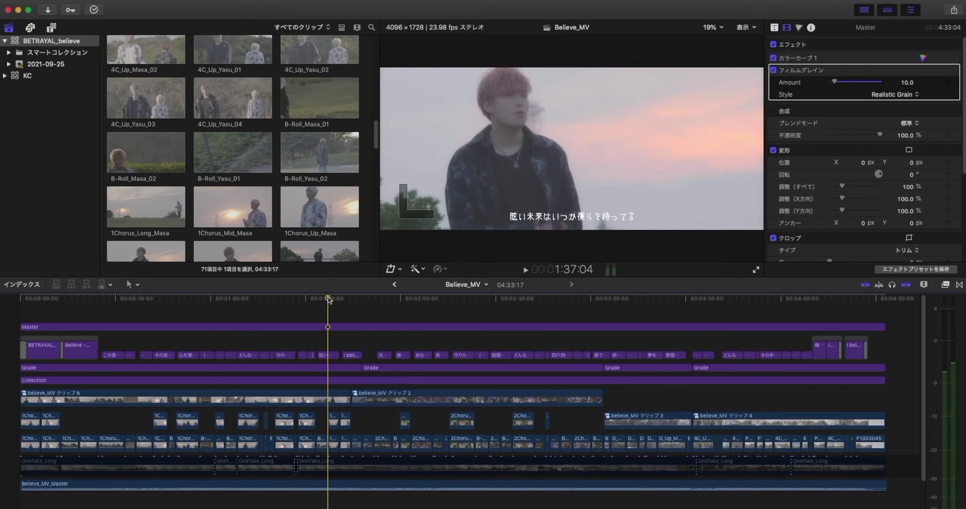
pyautogui.click(339, 297)
pyautogui.click(341, 298)
pyautogui.click(351, 298)
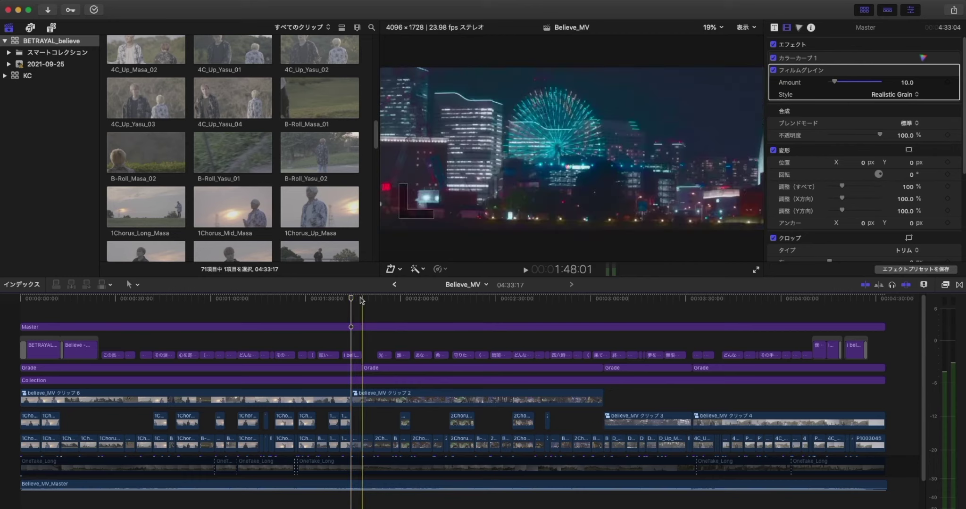
# - Review the opening night shots, including the Ferris wheel at 1:48:01 and 1:52:16, and select the Master layer at 2:13:16
pyautogui.moveTo(352, 302)
pyautogui.mouseDown()
pyautogui.moveTo(321, 305)
pyautogui.moveTo(361, 298)
pyautogui.mouseUp()
pyautogui.moveTo(367, 300)
pyautogui.mouseDown()
pyautogui.moveTo(401, 299)
pyautogui.moveTo(379, 301)
pyautogui.mouseUp()
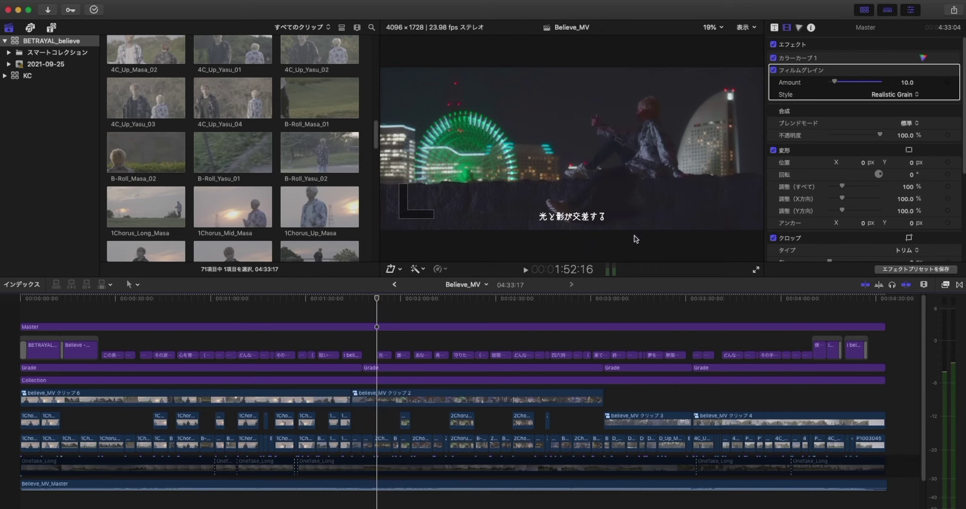
pyautogui.moveTo(377, 300)
pyautogui.mouseDown()
pyautogui.moveTo(351, 305)
pyautogui.moveTo(383, 302)
pyautogui.mouseUp()
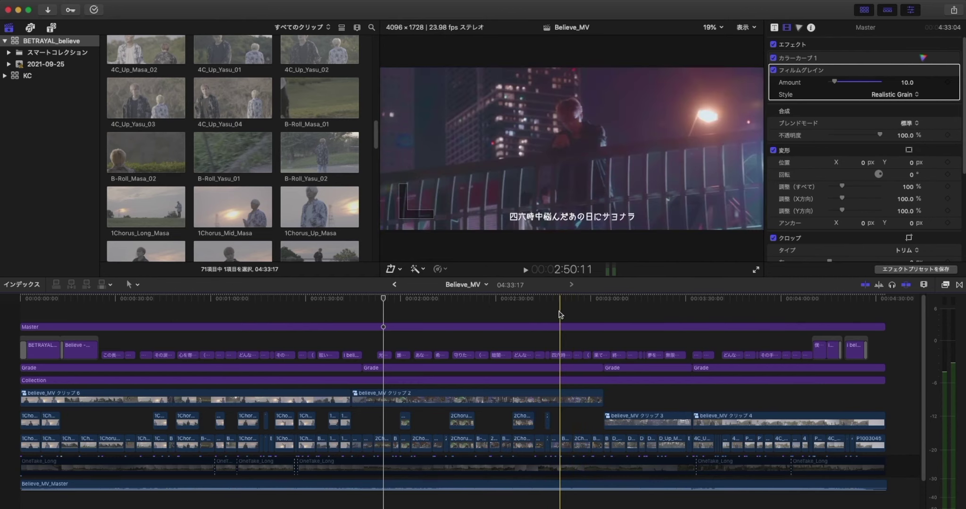
pyautogui.click(443, 318)
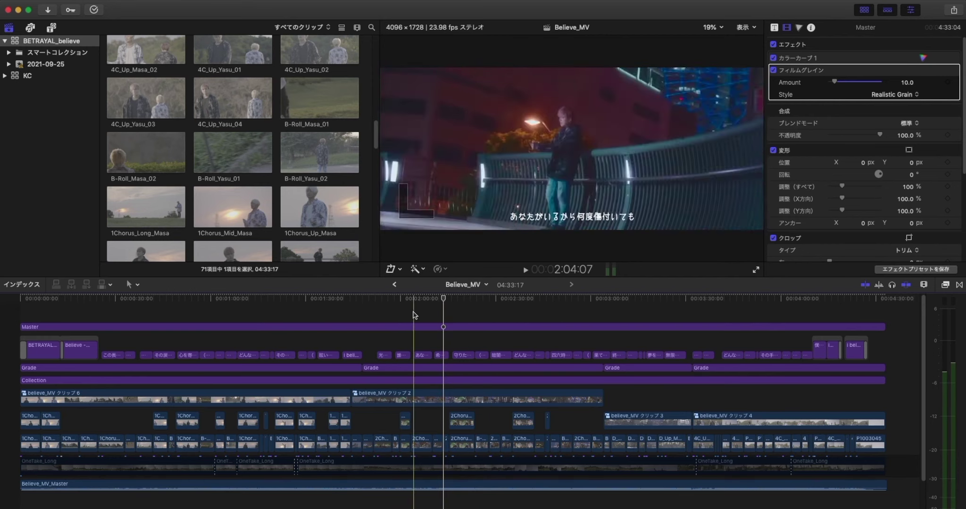
pyautogui.click(370, 328)
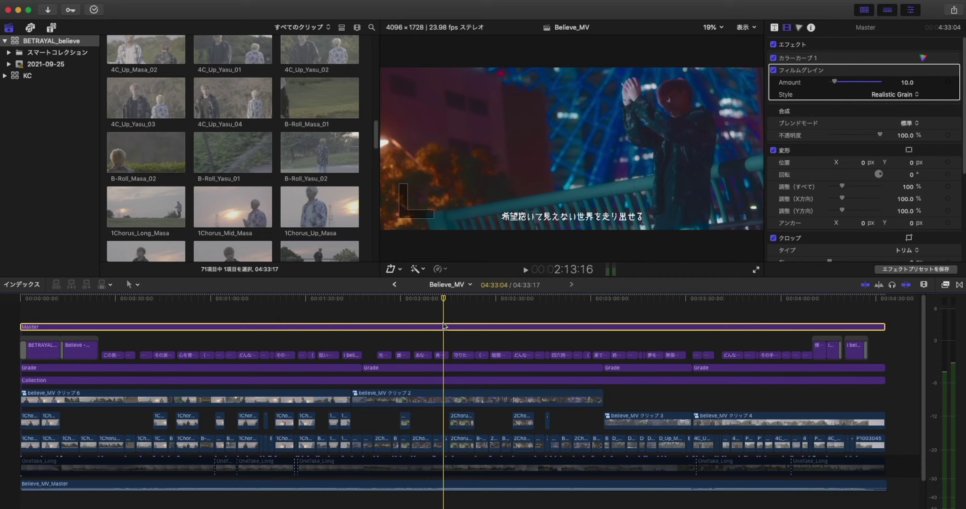
# - Examine the graded second-chorus night shots from the green Ferris wheel at 2:16:08 through to the ship at 2:42:09
pyautogui.click(449, 297)
pyautogui.moveTo(448, 298); pyautogui.dragTo(452, 297)
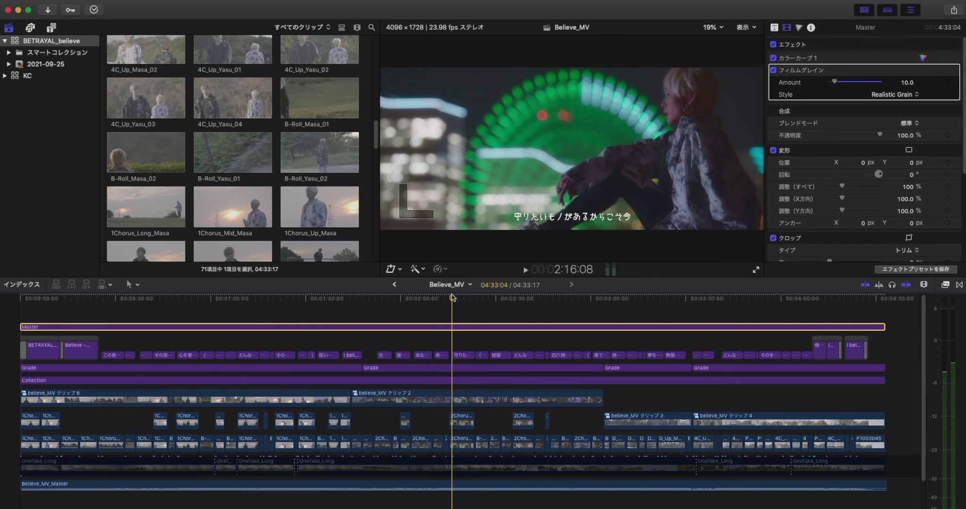
pyautogui.moveTo(457, 299); pyautogui.dragTo(474, 296)
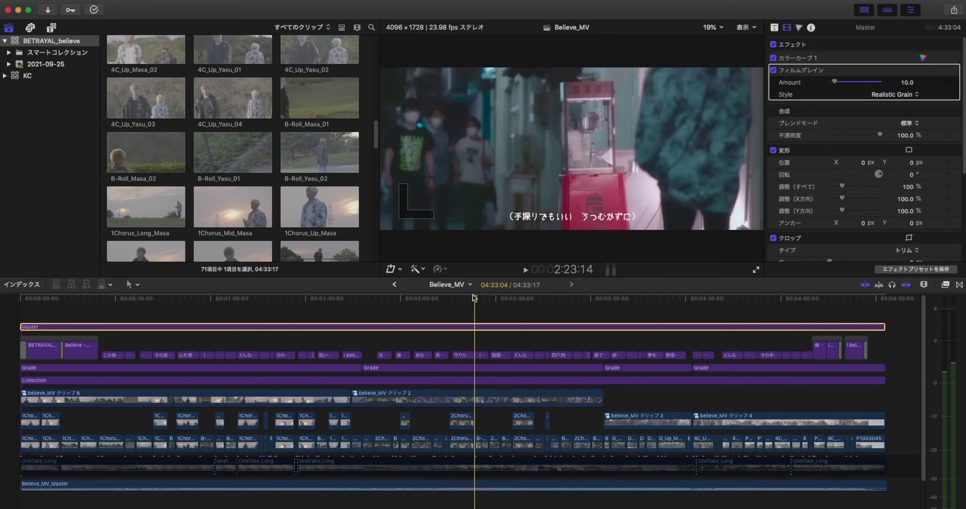
pyautogui.moveTo(477, 296); pyautogui.dragTo(491, 300)
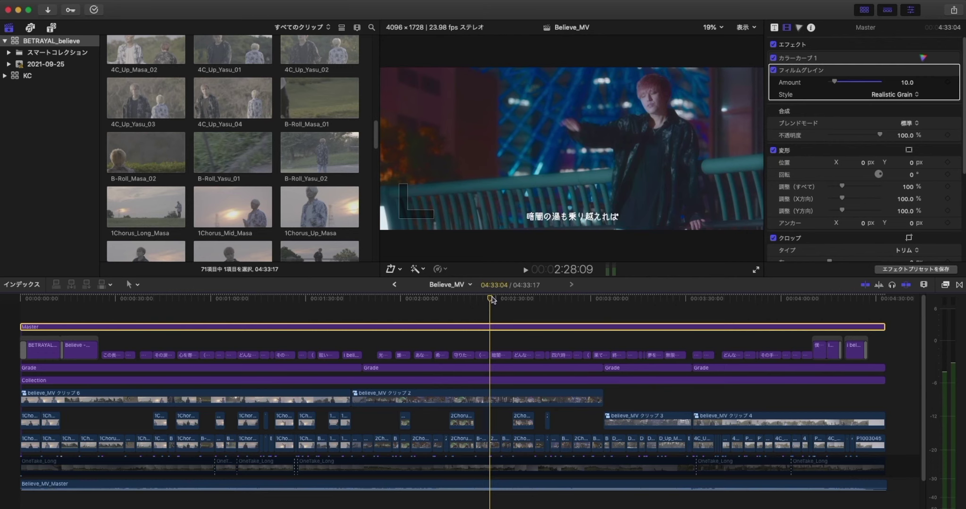
pyautogui.click(511, 298)
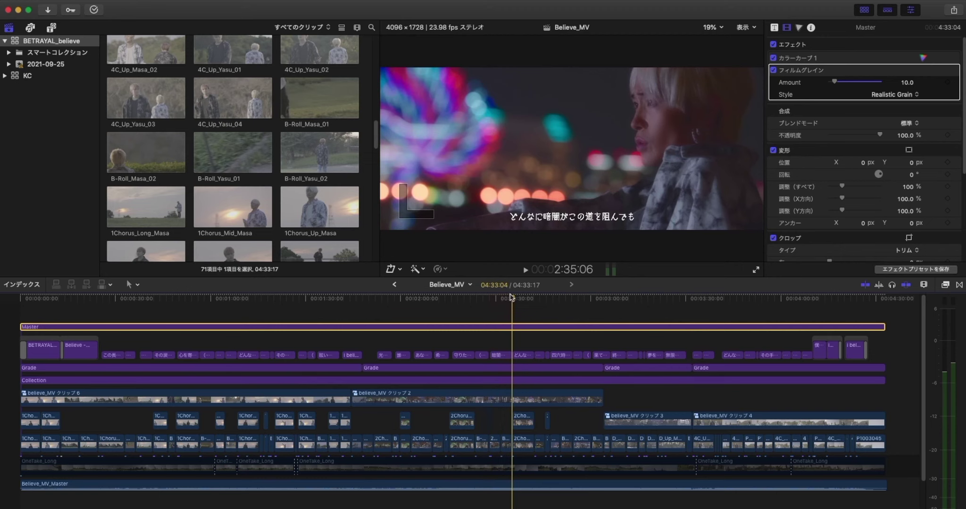
pyautogui.moveTo(512, 298); pyautogui.dragTo(533, 293)
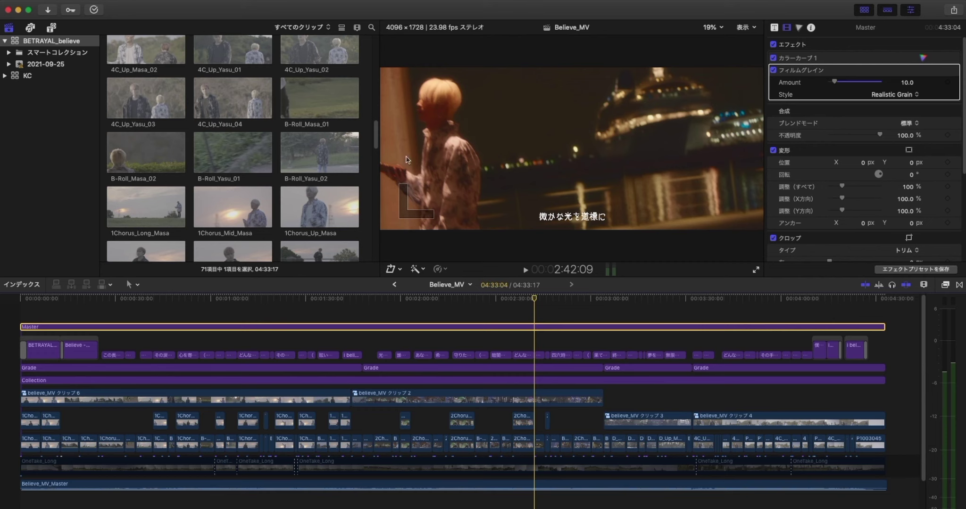
# - Examine the remaining night shots from 2:47:05 through the bridge walk at 3:00:09 to the crossing figures at 3:04:02
pyautogui.click(543, 298)
pyautogui.click(551, 298)
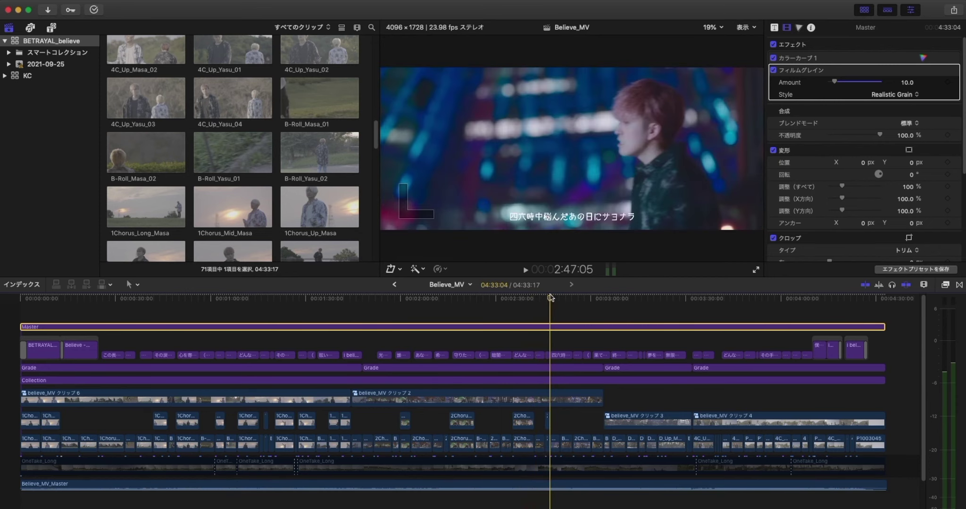
pyautogui.click(560, 298)
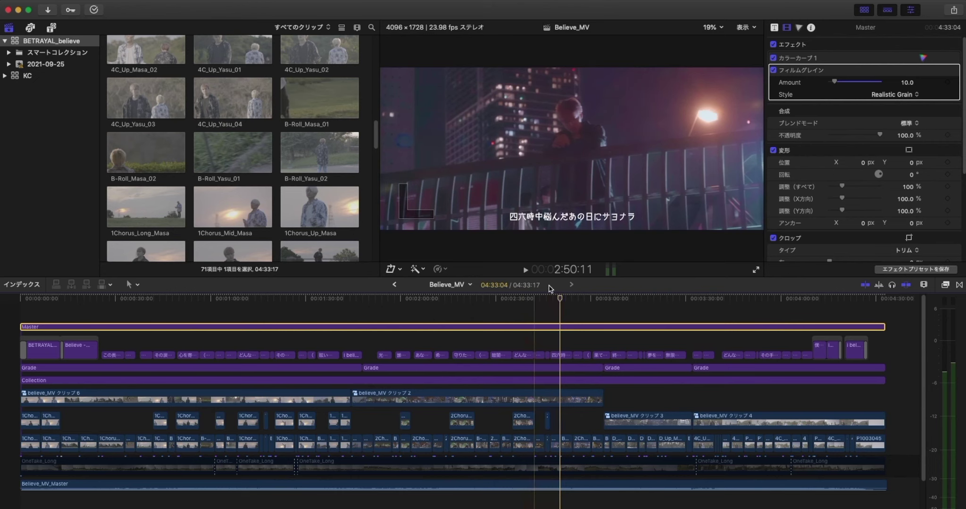
pyautogui.click(573, 298)
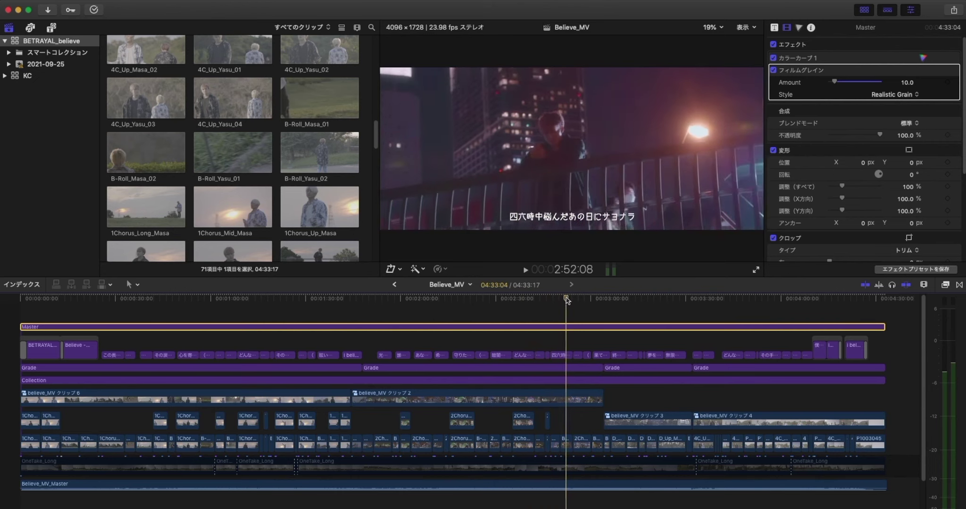
pyautogui.moveTo(576, 298); pyautogui.dragTo(590, 296)
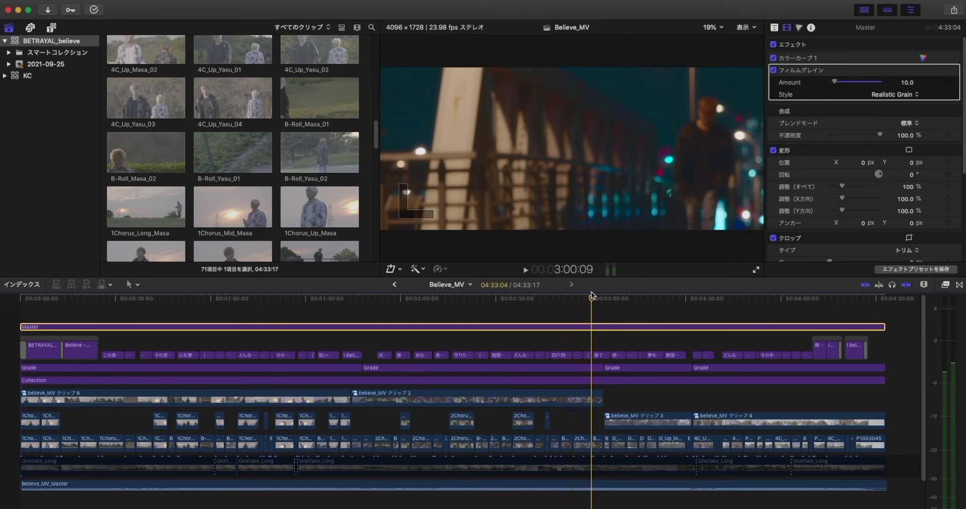
pyautogui.moveTo(592, 300); pyautogui.dragTo(603, 299)
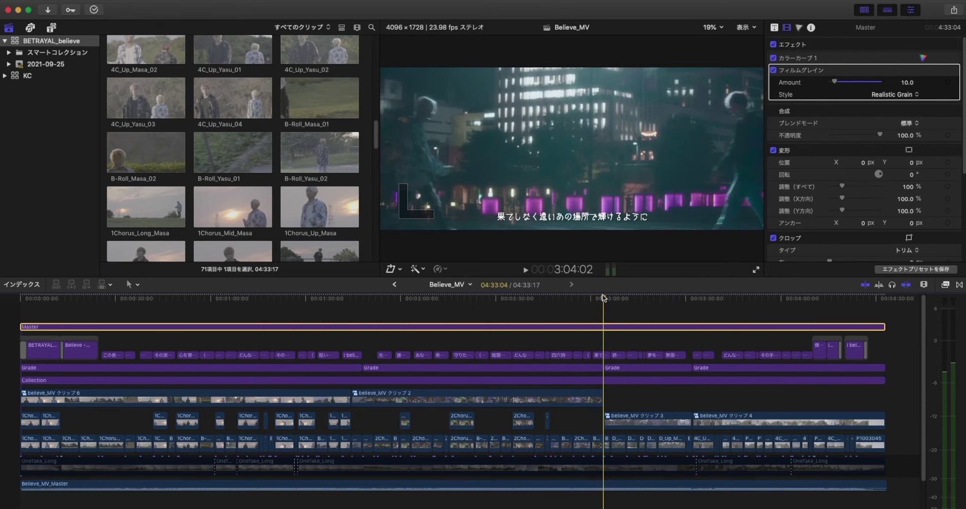
# - Play the crossing-figures shot and step frame by frame to its cut to the silhouette close-up at 3:06:10
pyautogui.press('space')
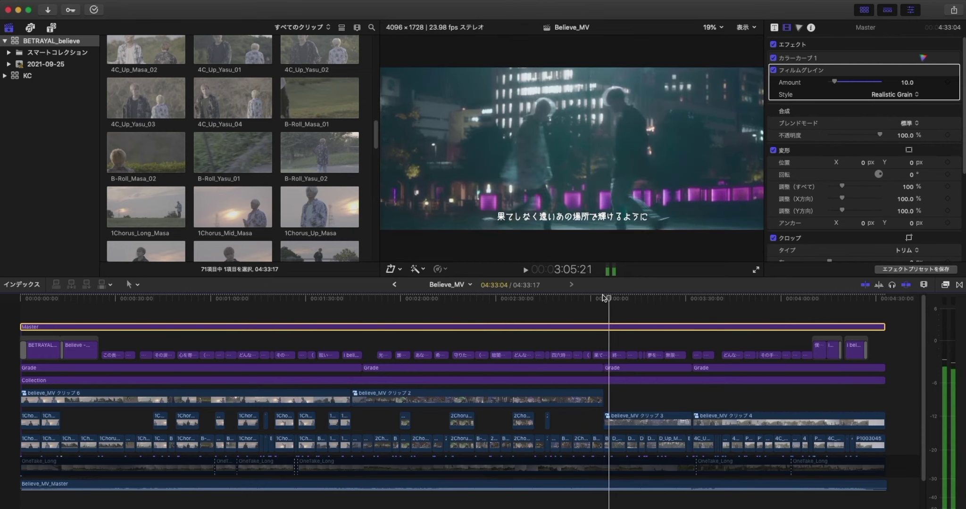
pyautogui.press('Left')
pyautogui.press('Left')
pyautogui.press('Left')
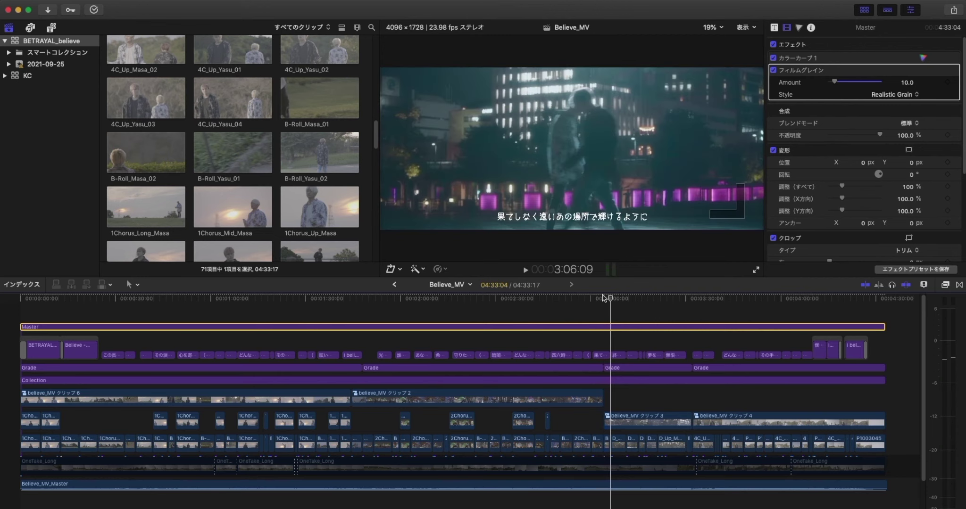
pyautogui.press('Right')
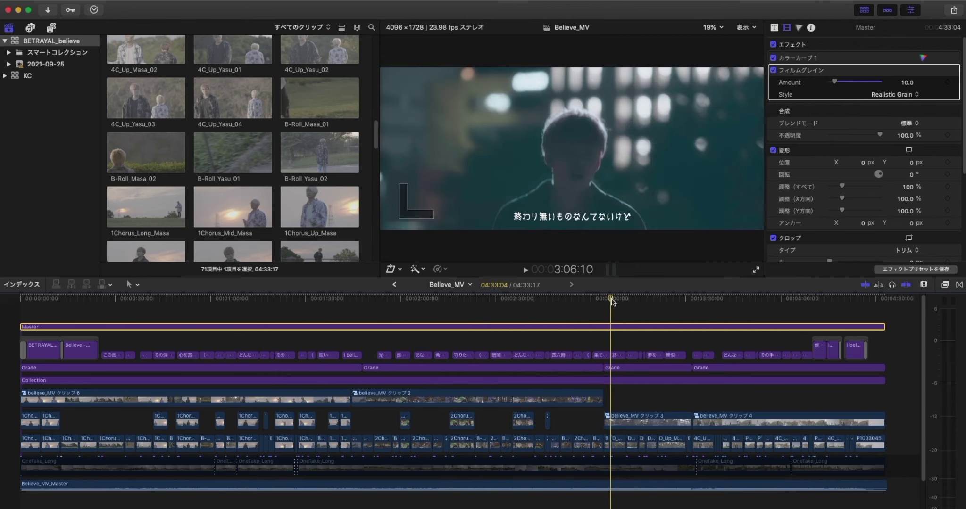
# - Jump to the daytime field section at 3:41:11 and compare the shots at 3:44:06 and 3:48:09
pyautogui.moveTo(615, 302); pyautogui.dragTo(727, 278)
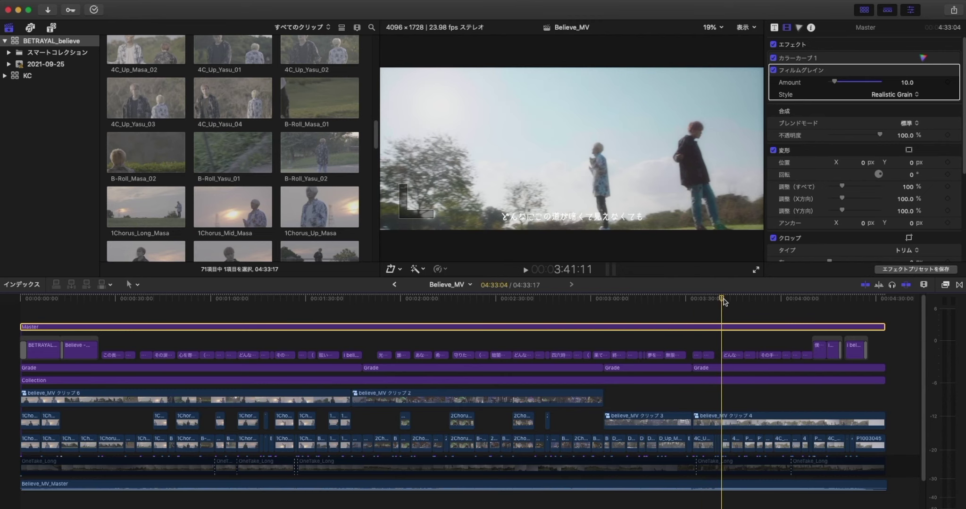
pyautogui.moveTo(724, 302); pyautogui.dragTo(735, 301)
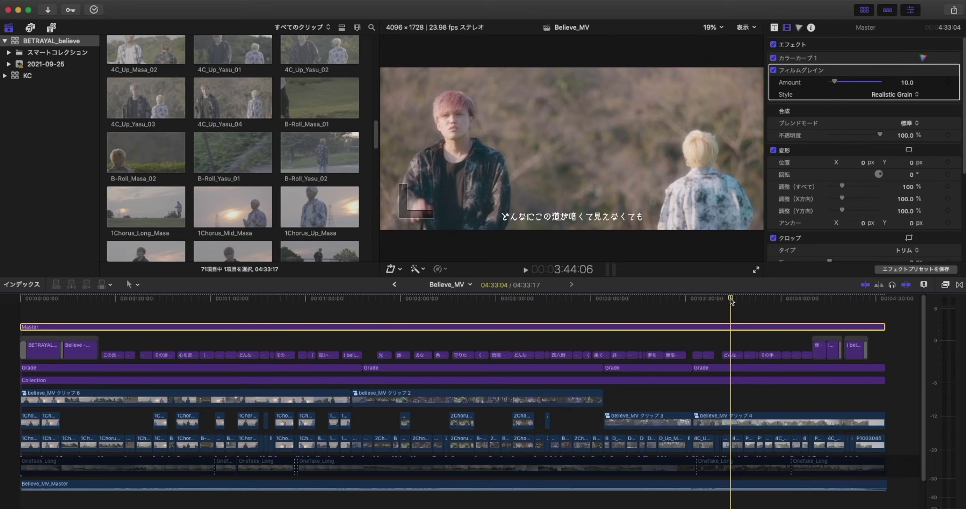
pyautogui.moveTo(731, 301); pyautogui.dragTo(742, 300)
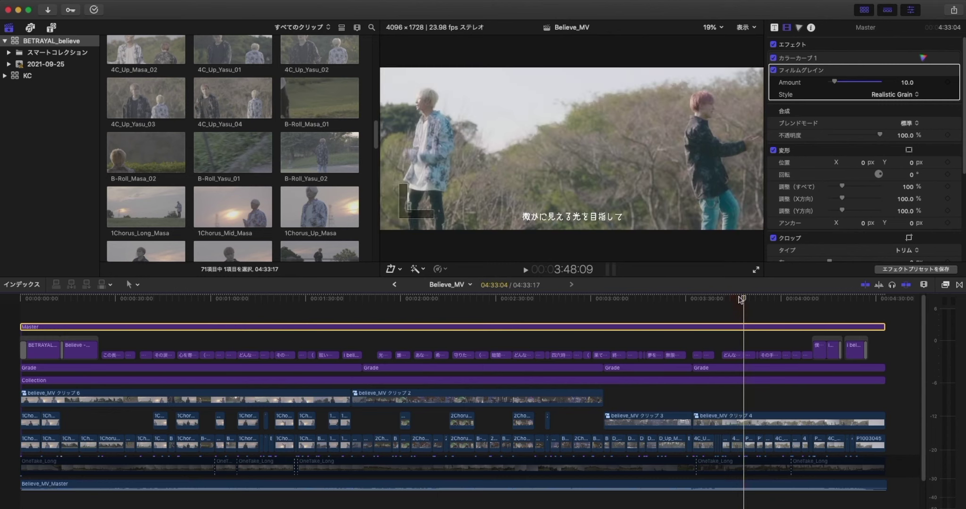
pyautogui.press('s')
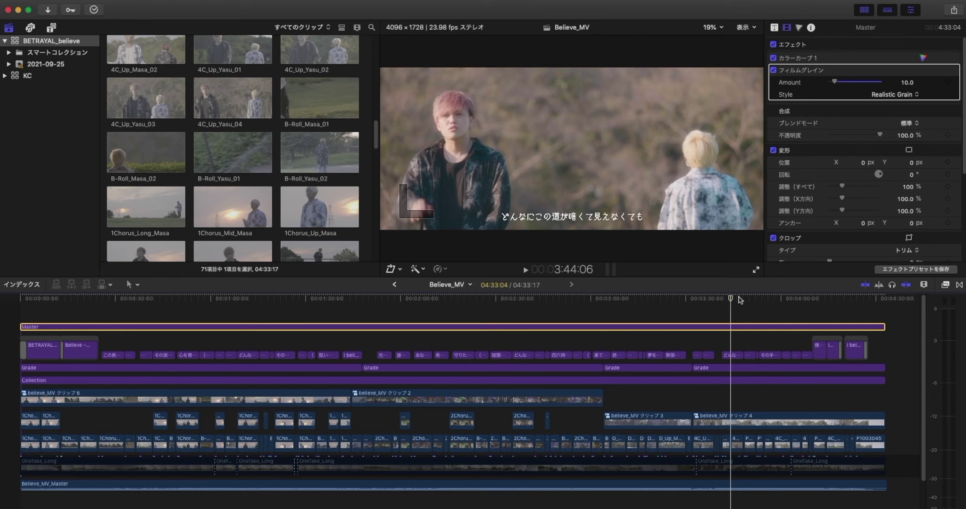
pyautogui.click(741, 300)
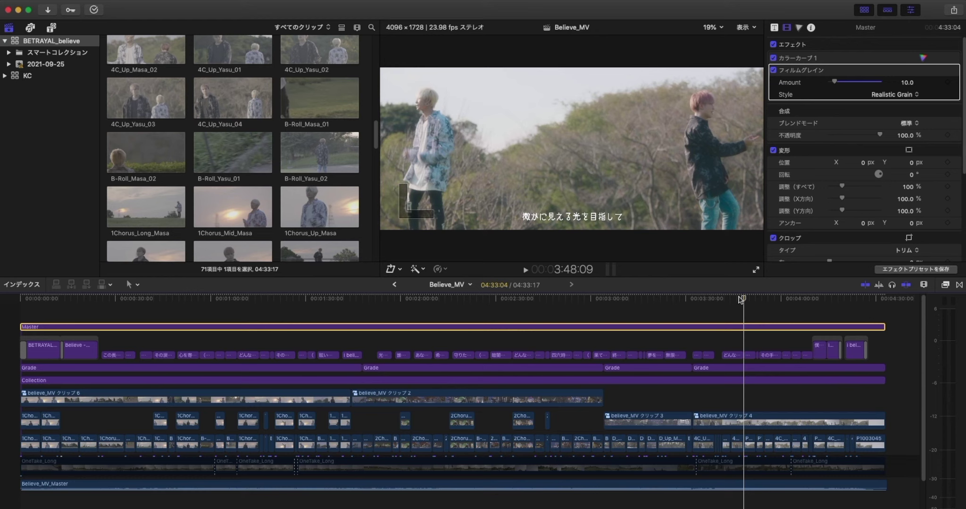
pyautogui.click(730, 299)
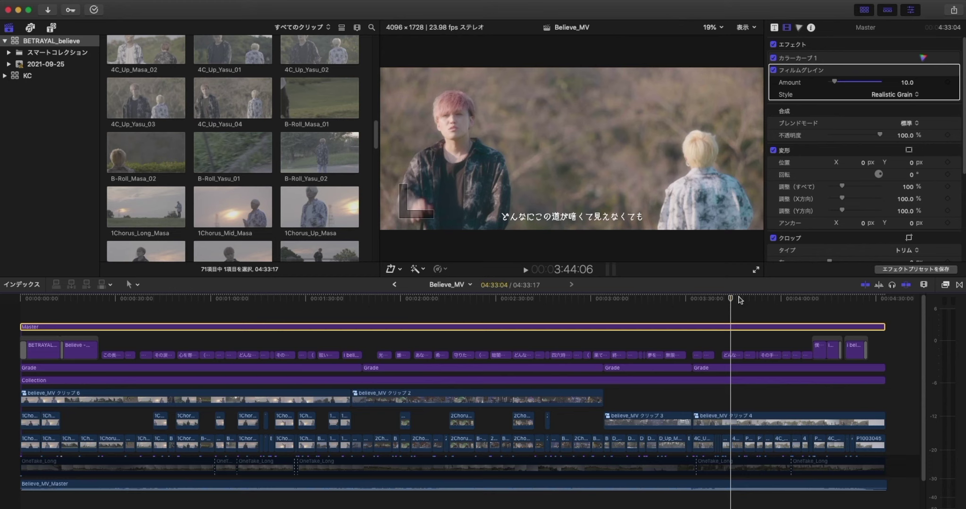
# - Play the closing field section to the end of the timeline and return to the night Ferris wheel shot at 1:51:11
pyautogui.press('space')
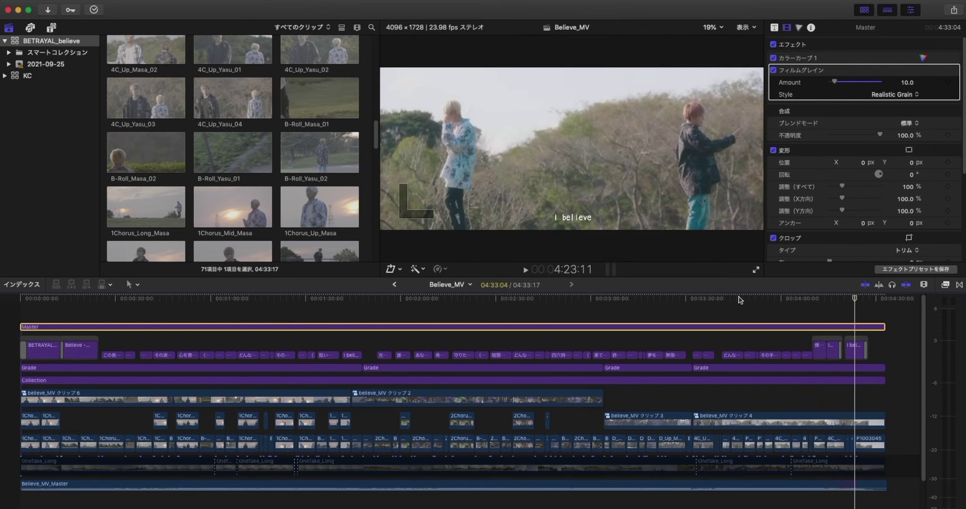
pyautogui.press('space')
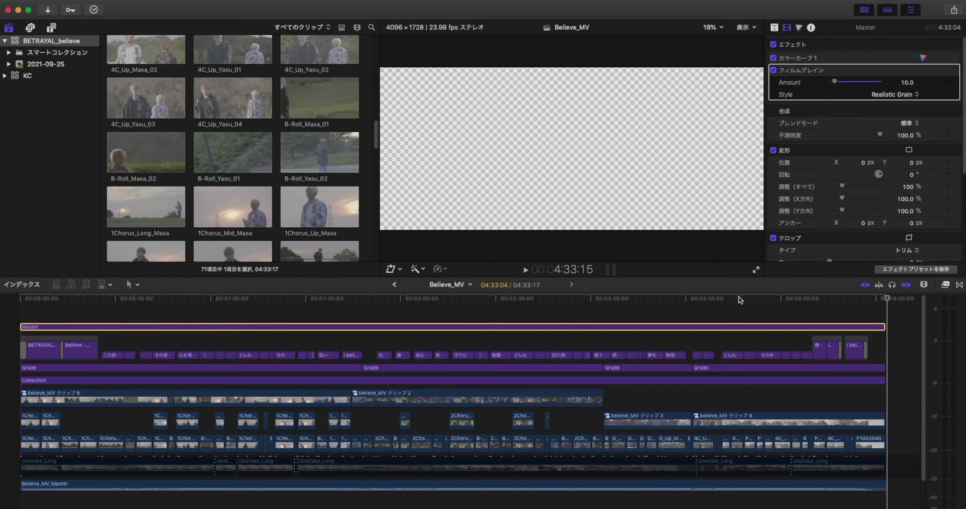
pyautogui.moveTo(740, 301); pyautogui.dragTo(378, 357)
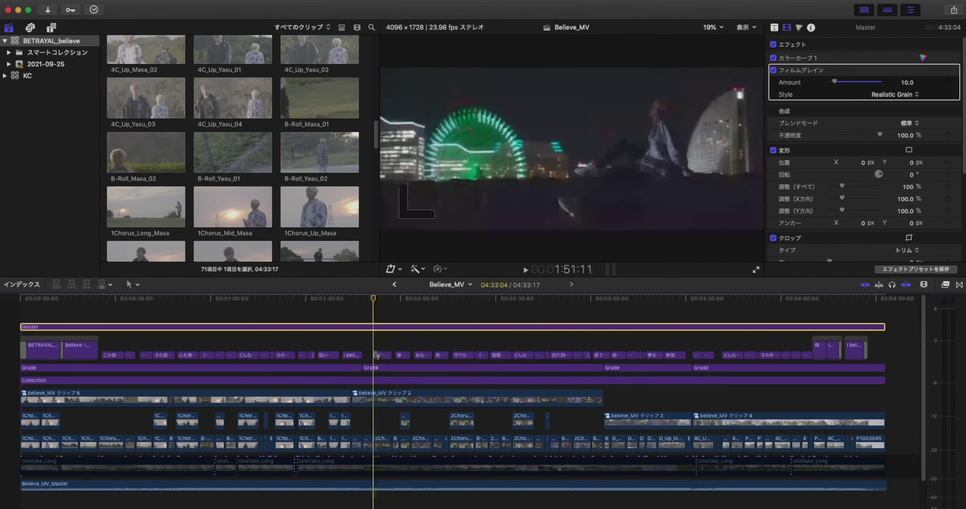